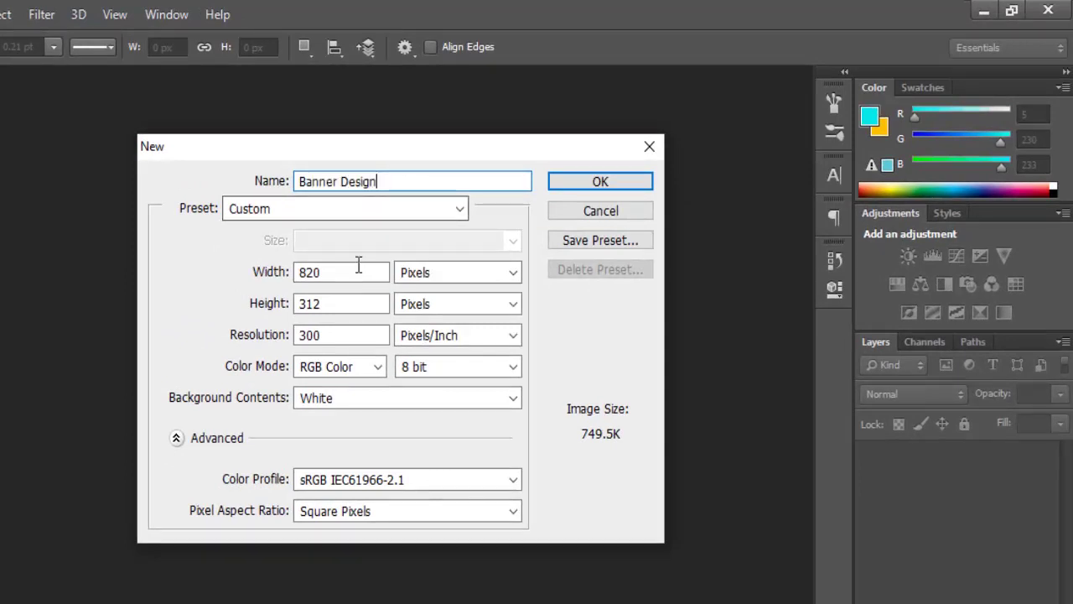
# - Create the 820 × 312 px, 300 ppi RGB document 'Banner Design' with a white background
pyautogui.moveTo(336, 275); pyautogui.dragTo(298, 316)
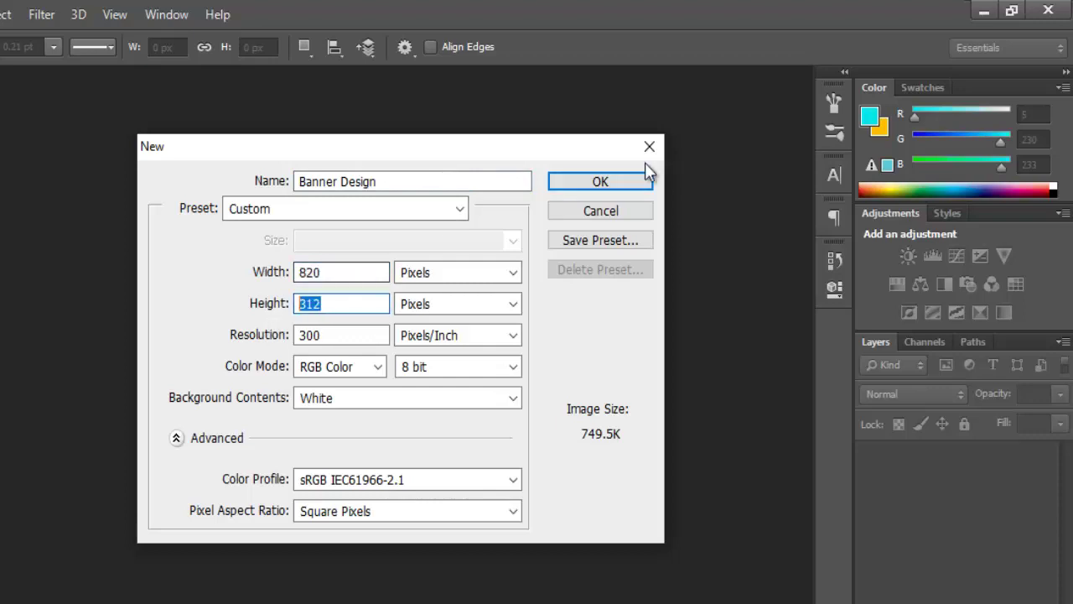
pyautogui.click(616, 181)
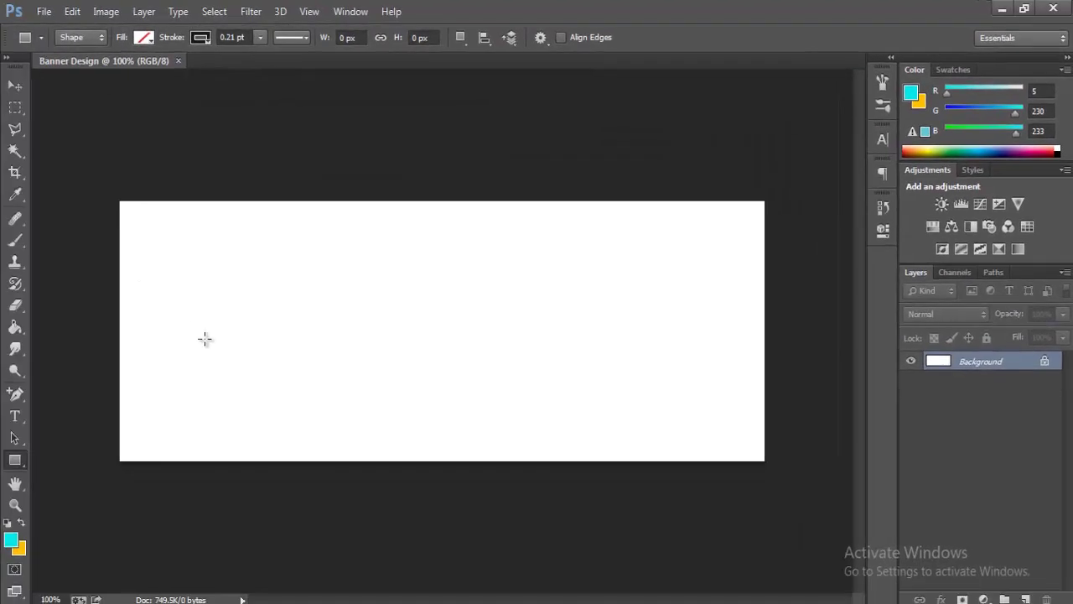
# - Draw a rectangle spanning the whole canvas and fill it with a yellow swatch
pyautogui.click(19, 462)
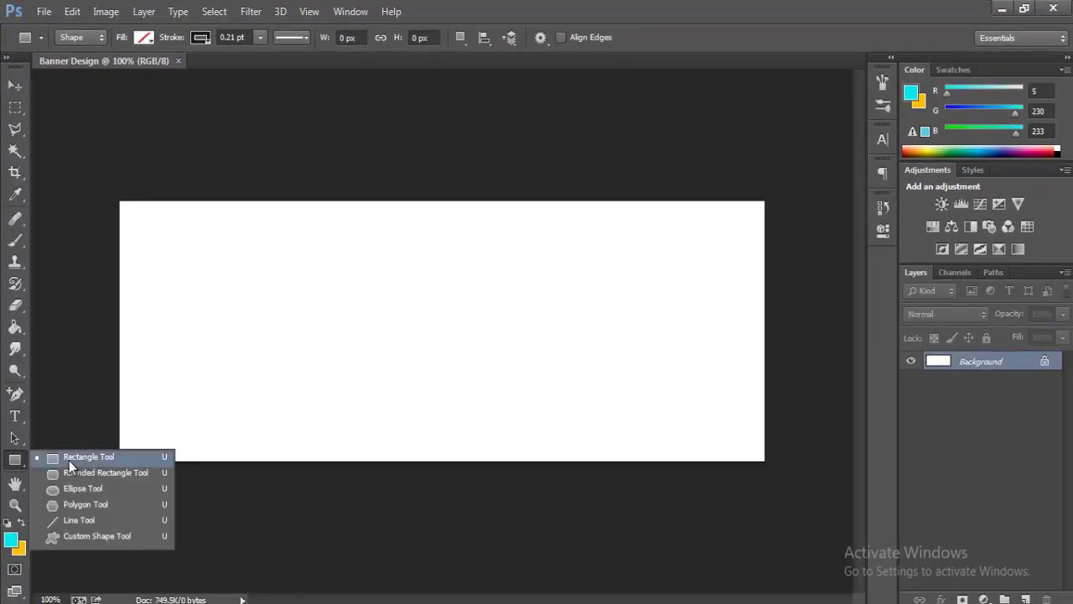
pyautogui.click(68, 457)
pyautogui.moveTo(107, 188); pyautogui.dragTo(787, 485)
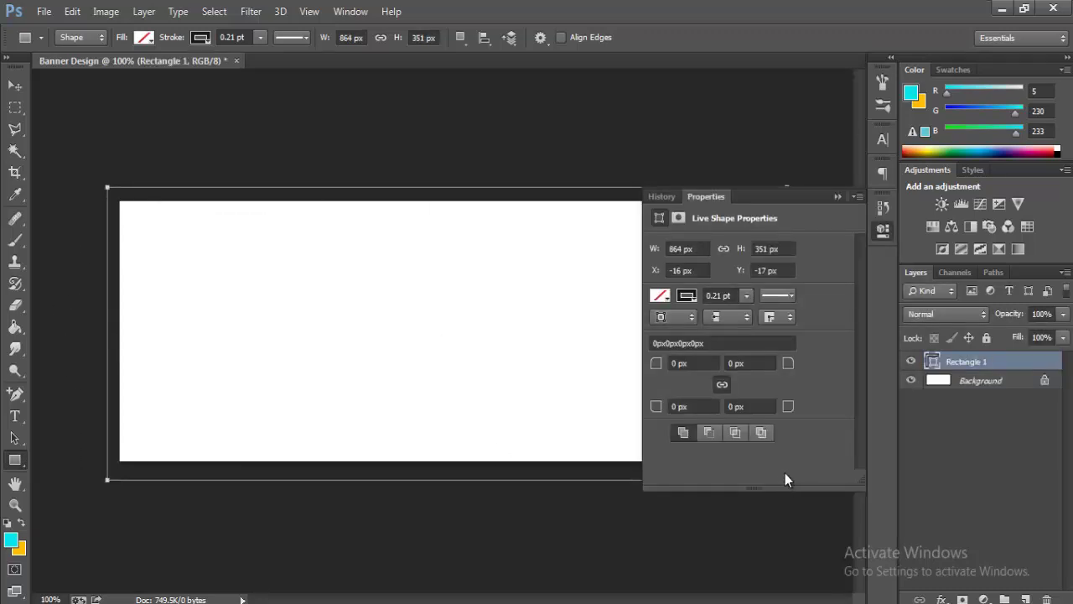
pyautogui.click(661, 298)
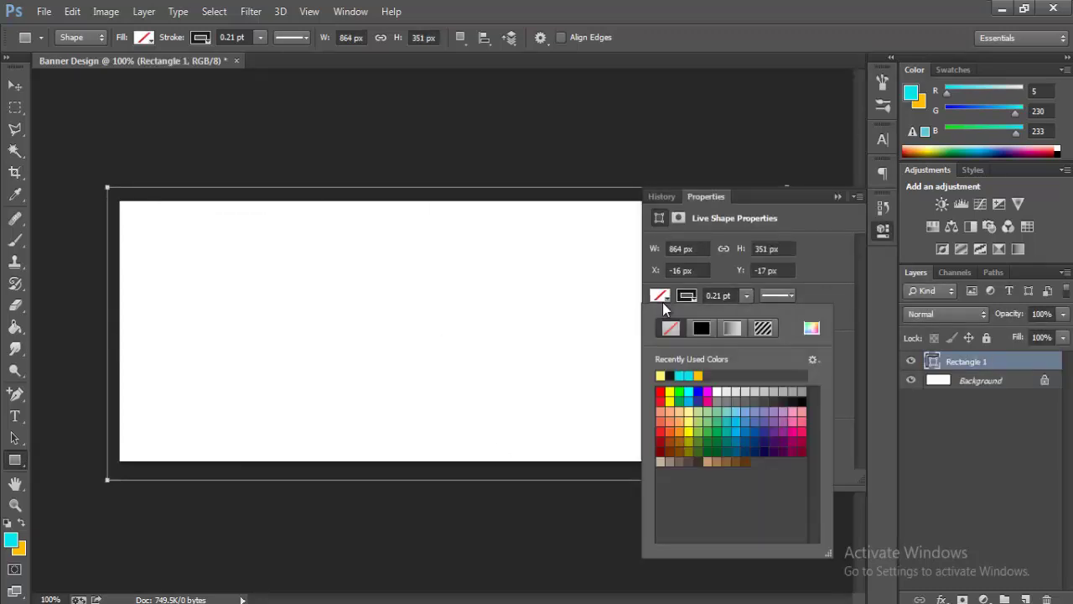
pyautogui.click(688, 431)
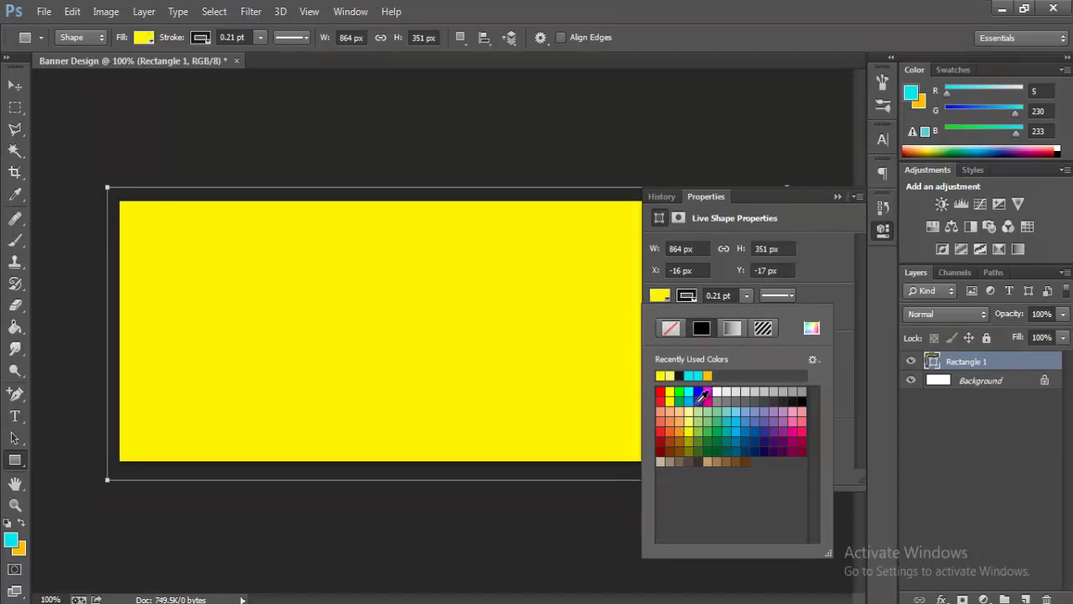
pyautogui.click(839, 197)
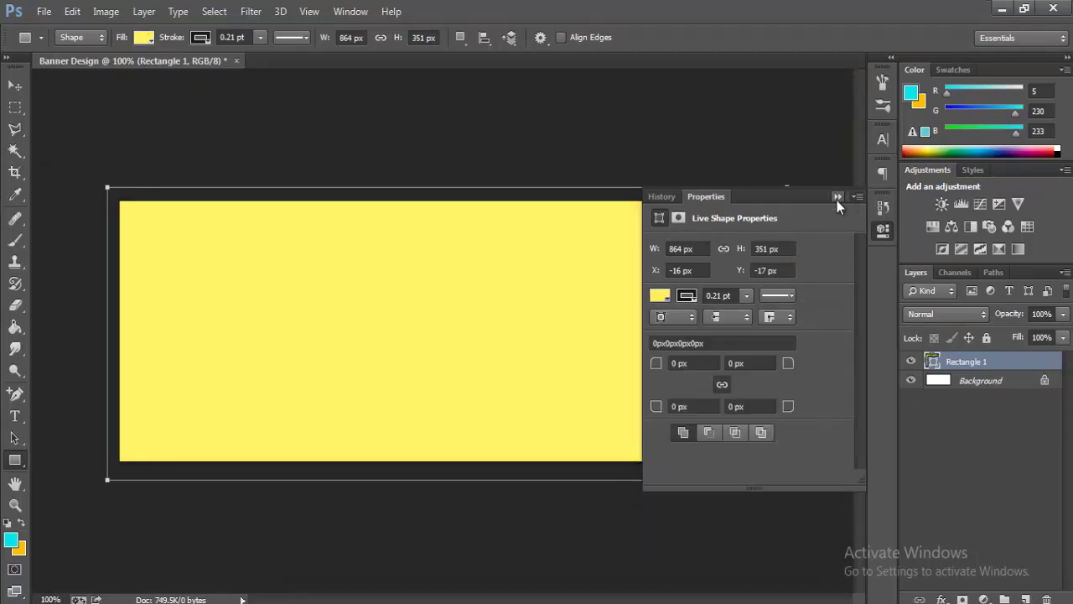
pyautogui.press('Return')
# - Add a Gradient Overlay to Rectangle 1 and set its left stop to blue 565de7
pyautogui.rightClick(966, 361)
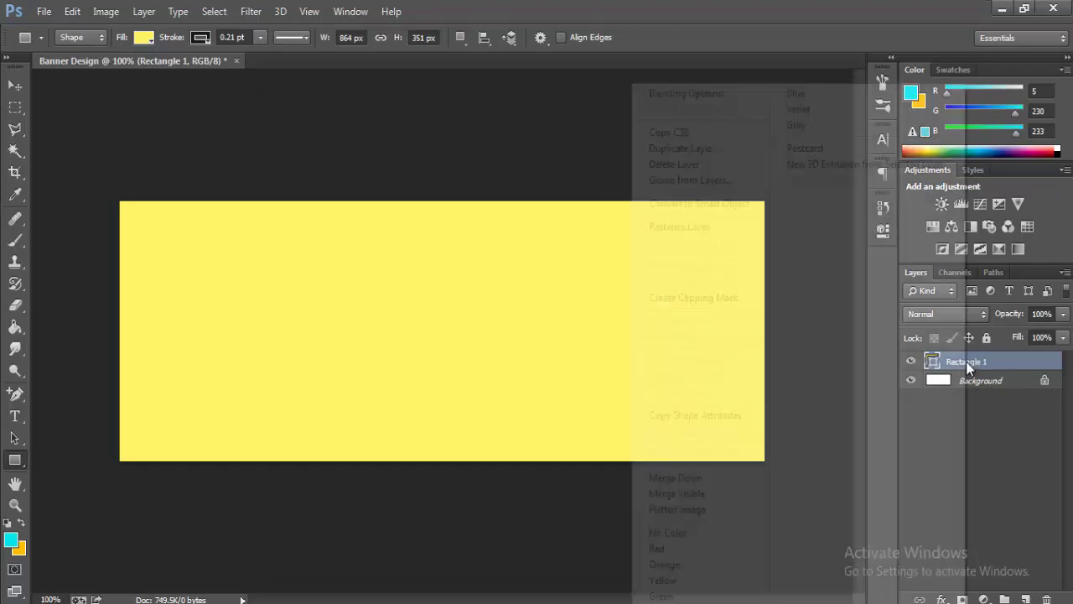
pyautogui.click(703, 93)
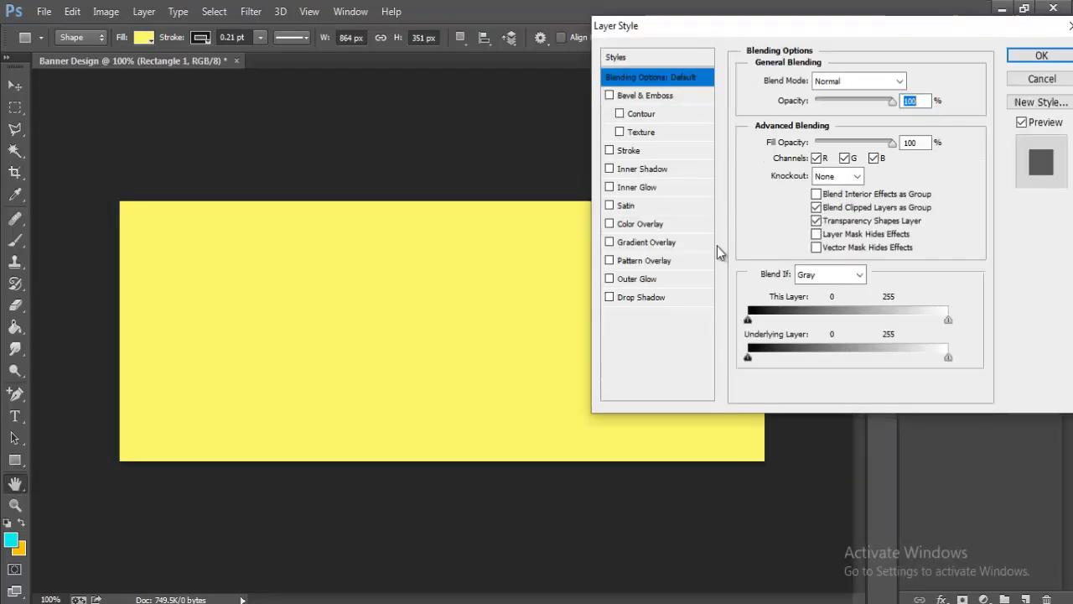
pyautogui.click(662, 240)
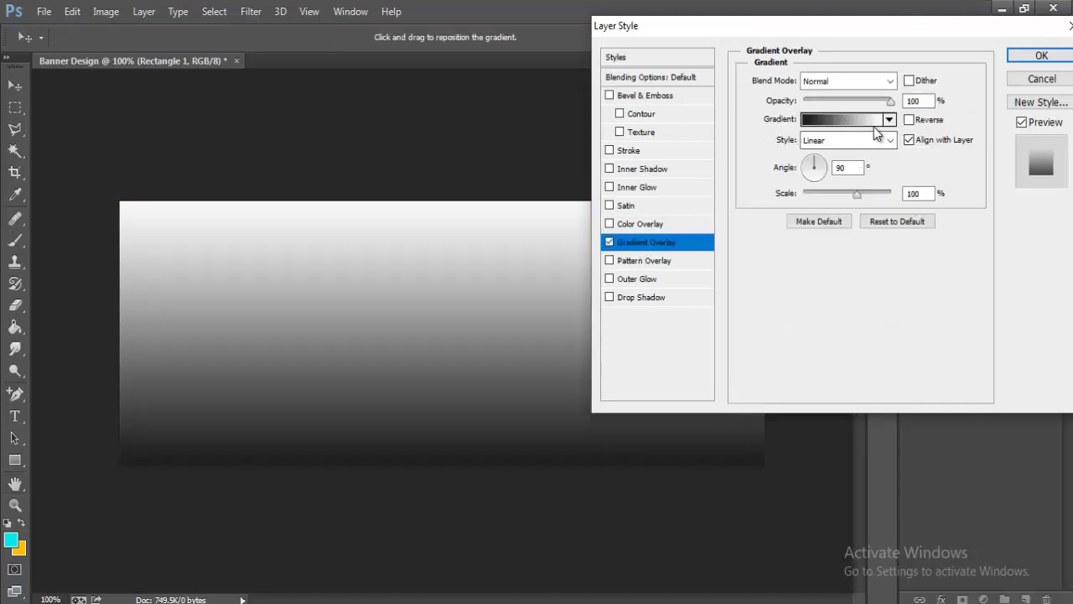
pyautogui.click(859, 123)
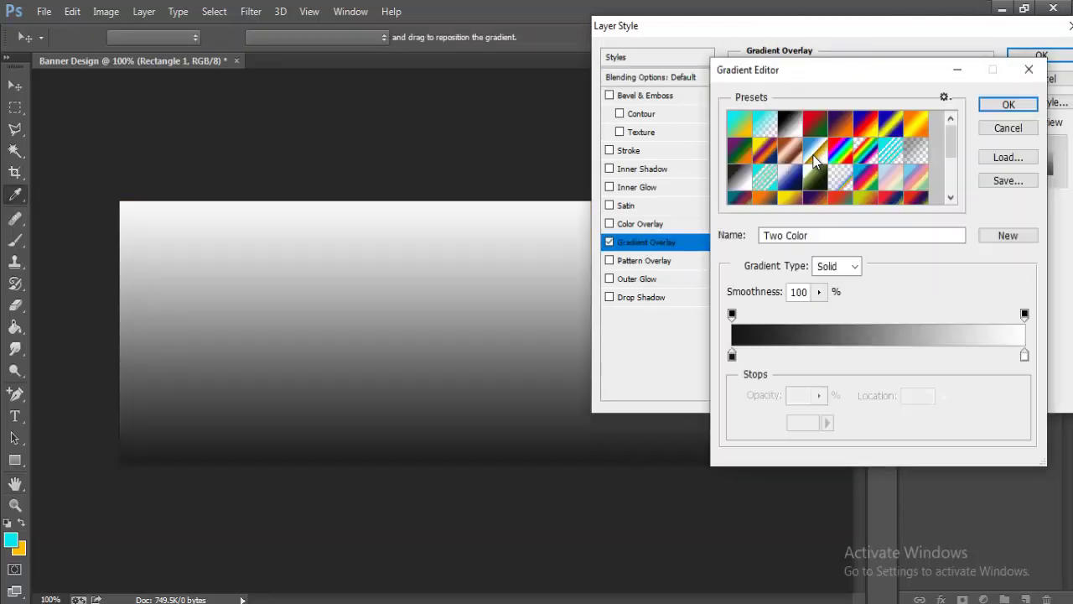
pyautogui.click(732, 355)
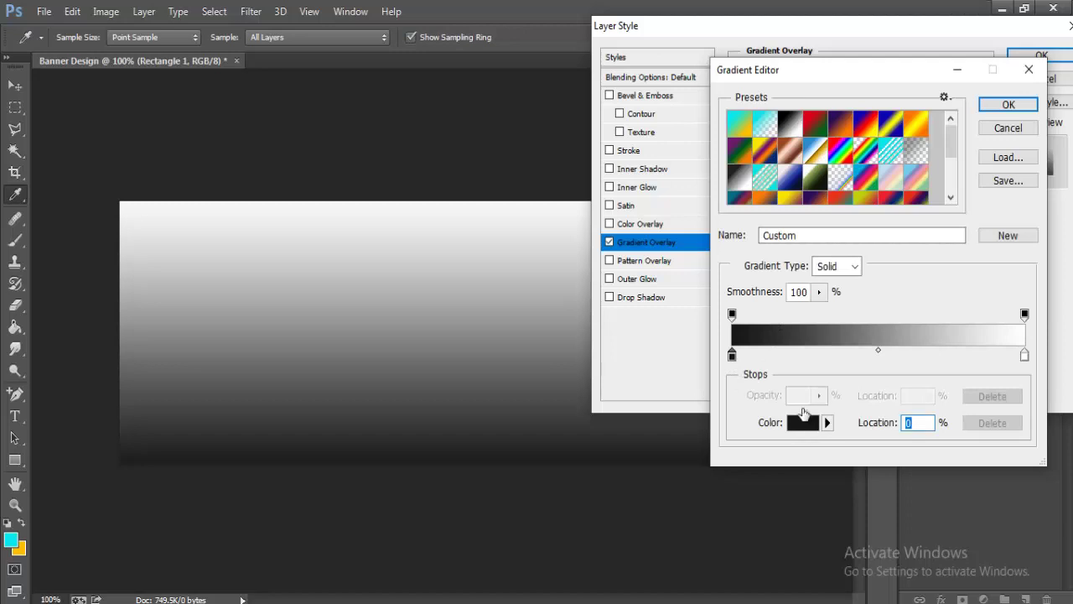
pyautogui.click(801, 420)
pyautogui.moveTo(810, 143)
pyautogui.mouseDown()
pyautogui.moveTo(793, 114)
pyautogui.moveTo(794, 128)
pyautogui.mouseUp()
pyautogui.click(1033, 98)
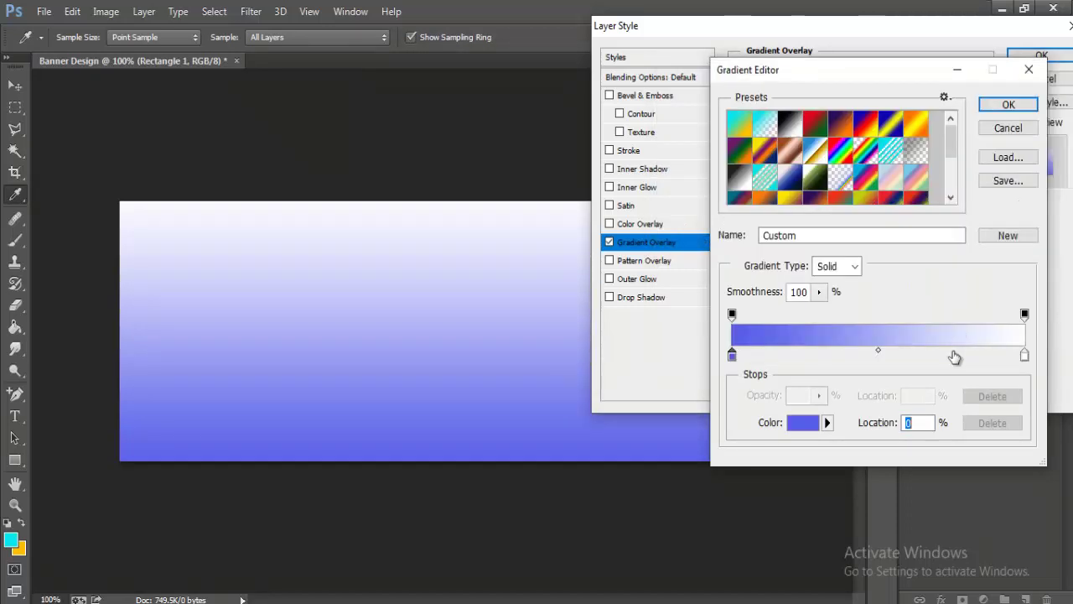
# - Set the gradient's right stop to pale yellow f4f38c and apply the overlay
pyautogui.click(1024, 354)
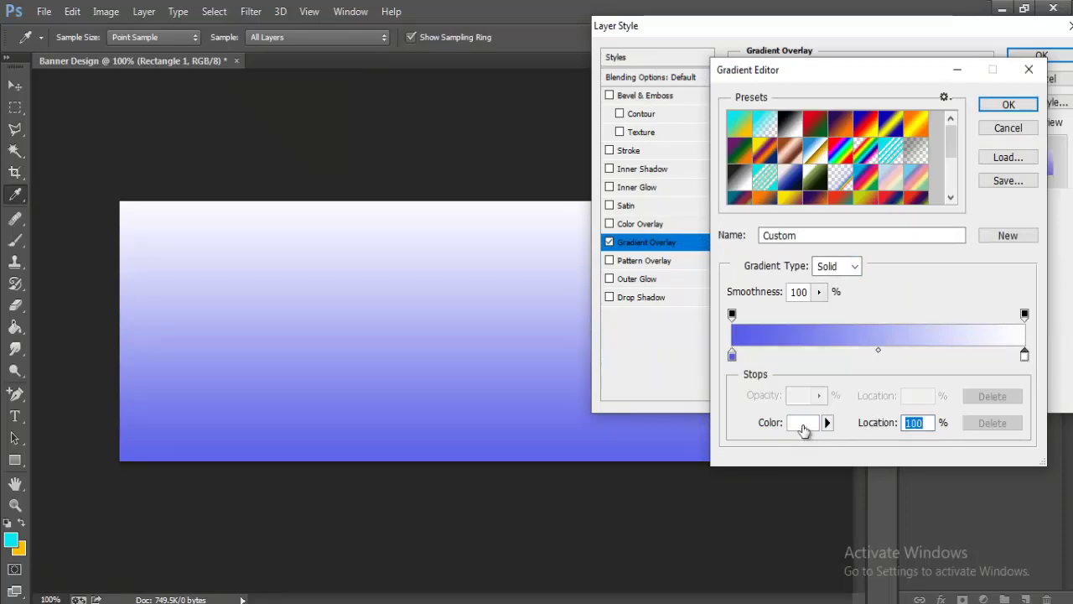
pyautogui.click(802, 423)
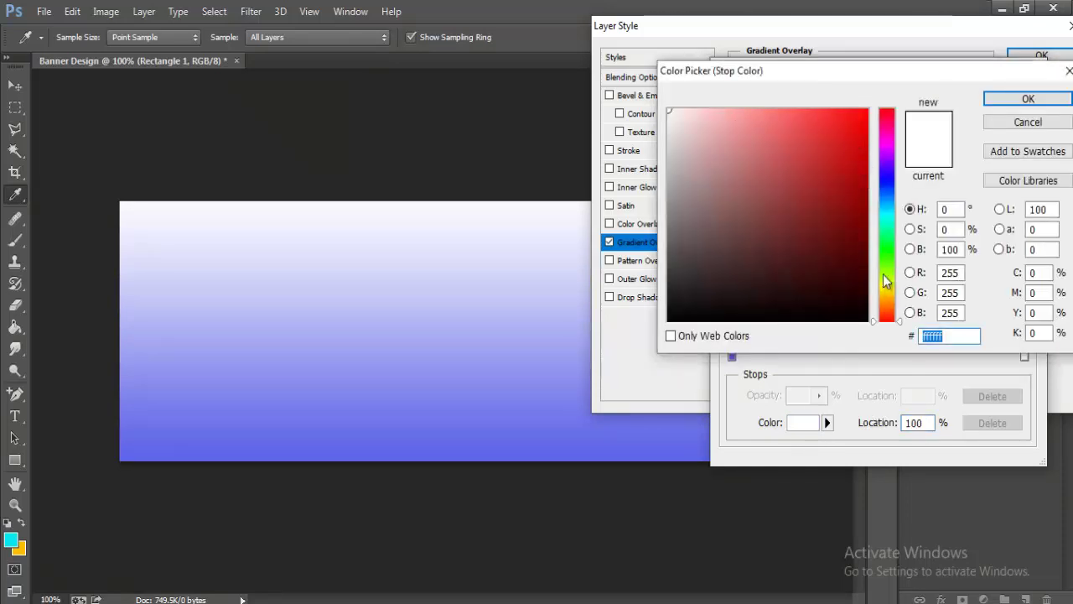
pyautogui.click(886, 286)
pyautogui.moveTo(750, 116); pyautogui.dragTo(755, 118)
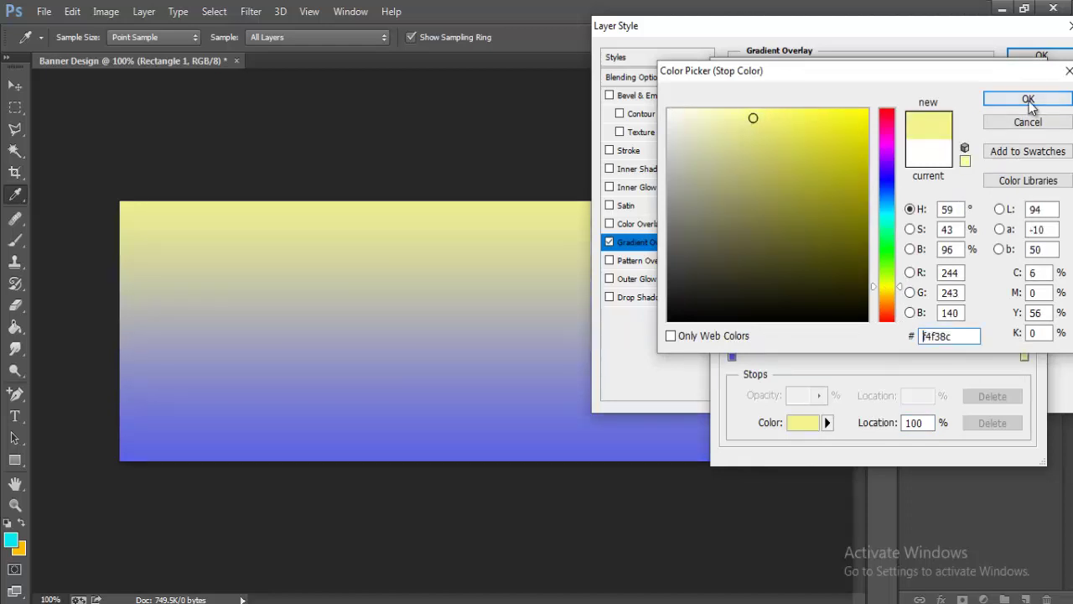
pyautogui.click(1028, 99)
pyautogui.click(1009, 104)
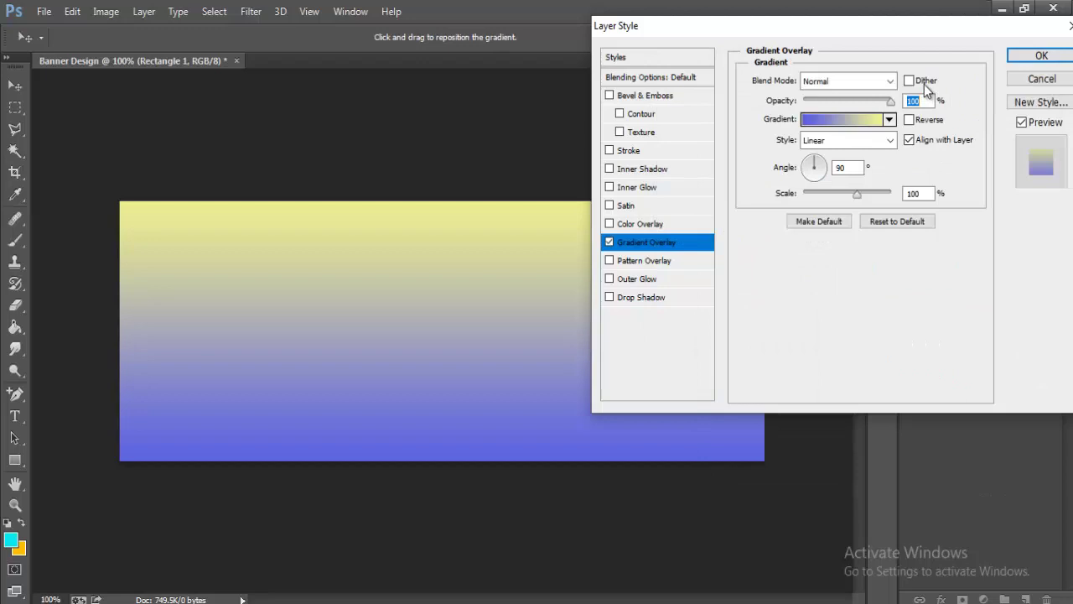
pyautogui.click(1040, 55)
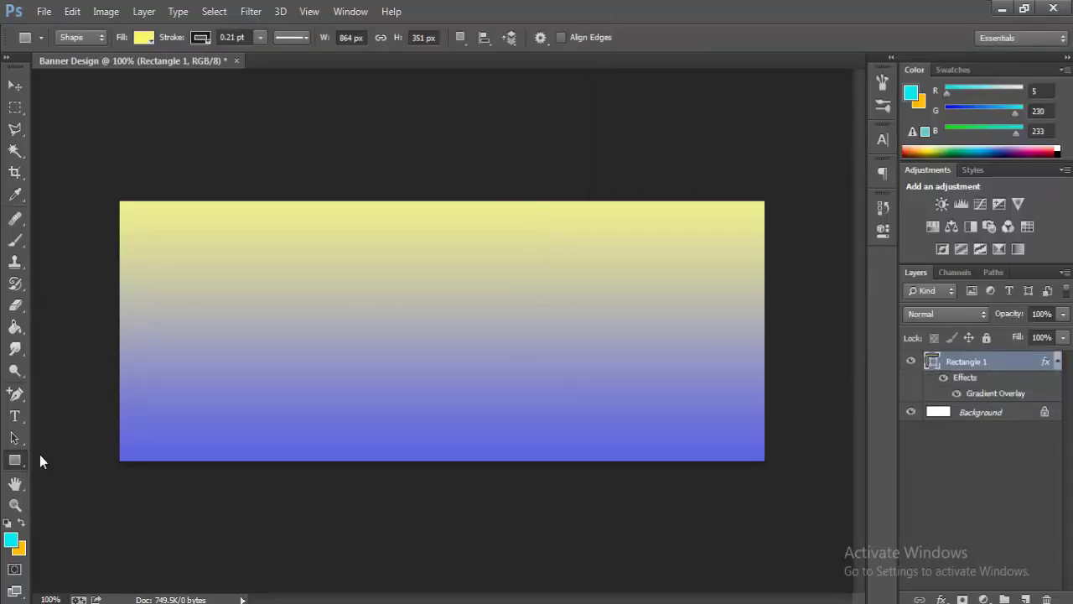
# - Draw a strip rectangle along the banner's bottom and fill it dark green
pyautogui.moveTo(113, 422); pyautogui.dragTo(774, 469)
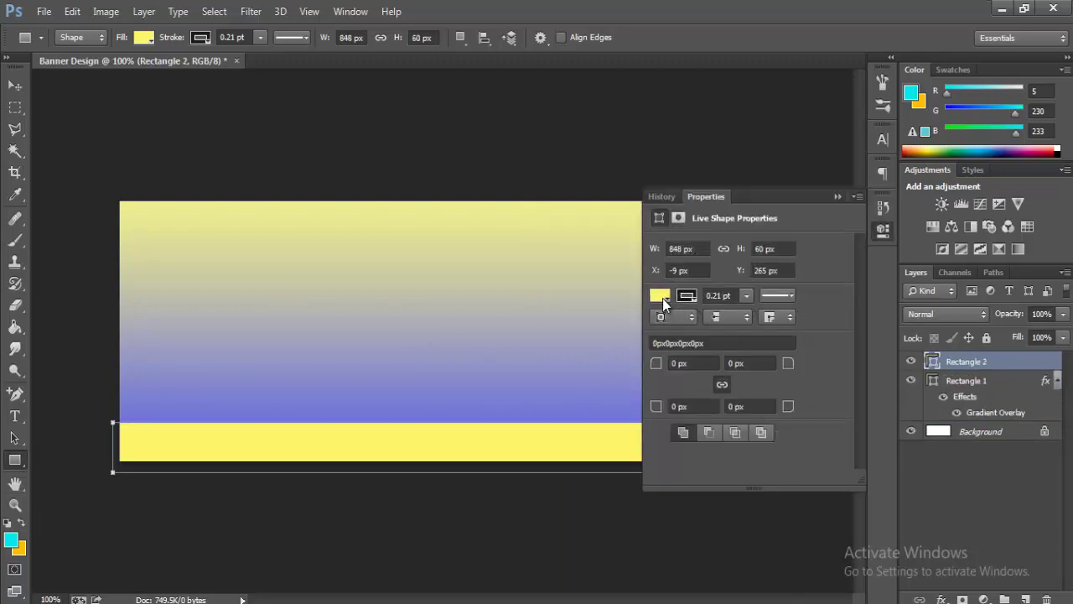
pyautogui.click(662, 297)
pyautogui.click(714, 445)
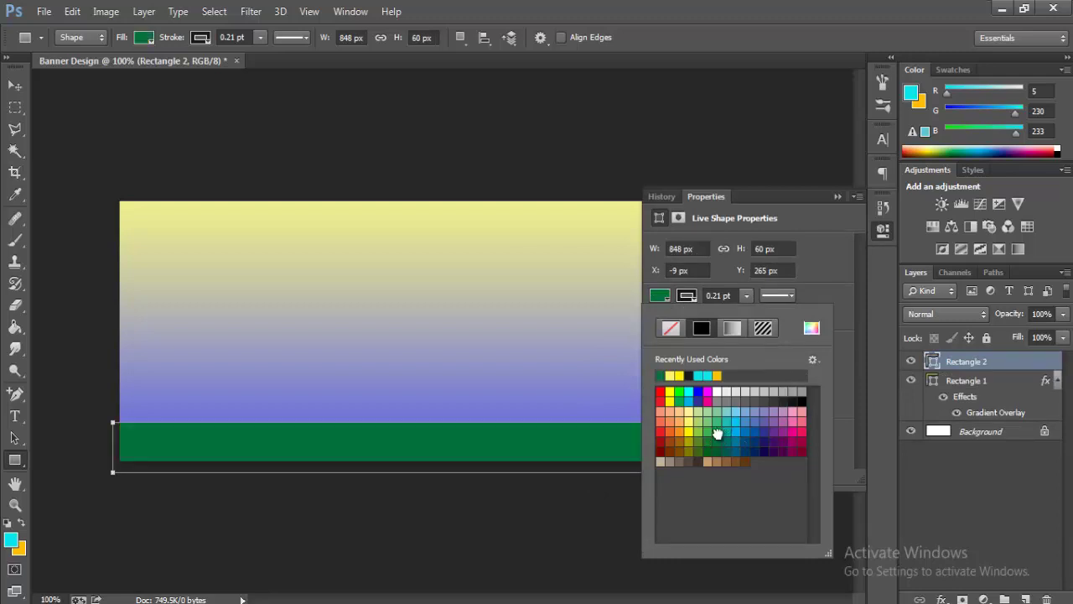
pyautogui.click(726, 426)
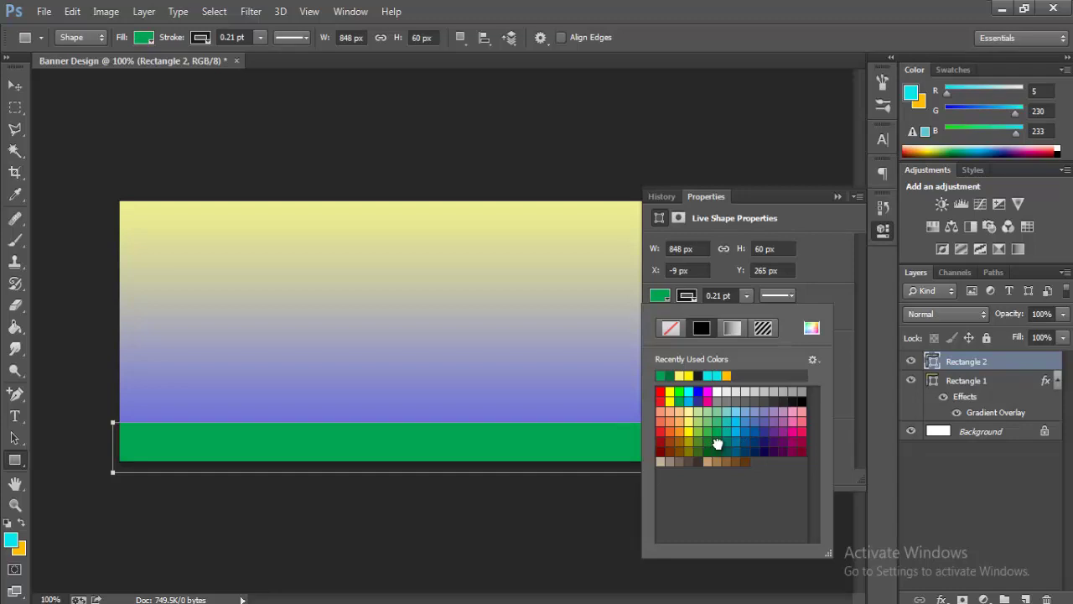
pyautogui.click(717, 444)
pyautogui.click(841, 196)
pyautogui.click(841, 196)
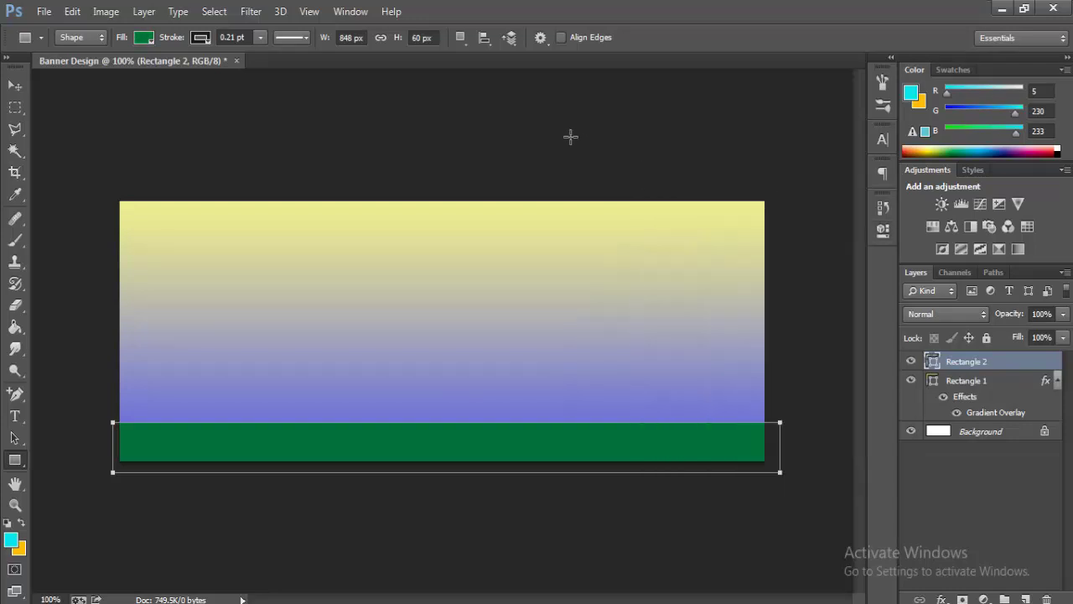
pyautogui.press('Return')
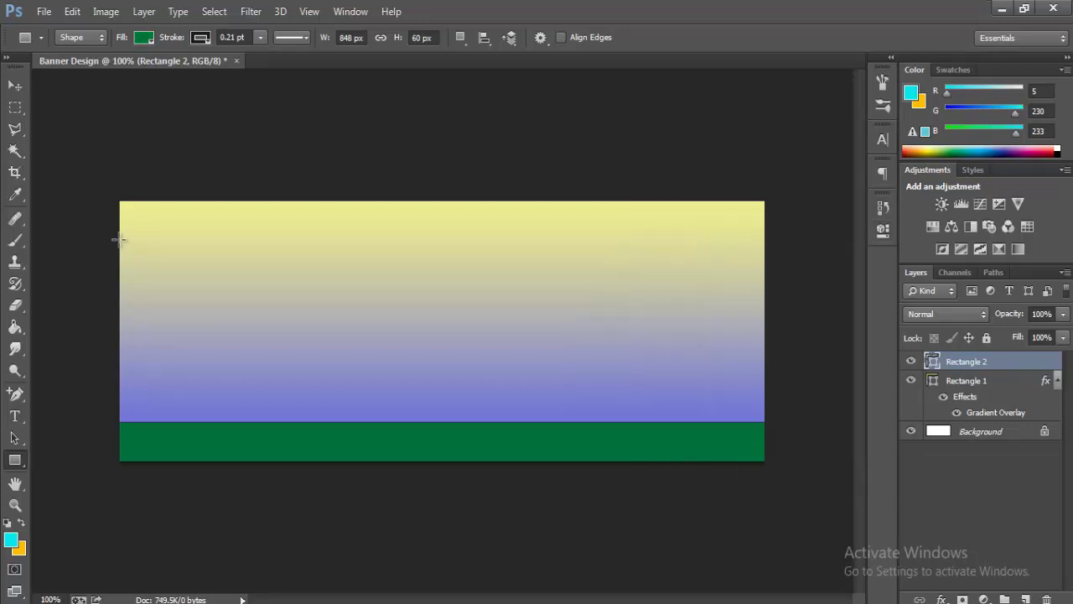
# - Free-transform the green strip to raise its top edge slightly
pyautogui.click(72, 11)
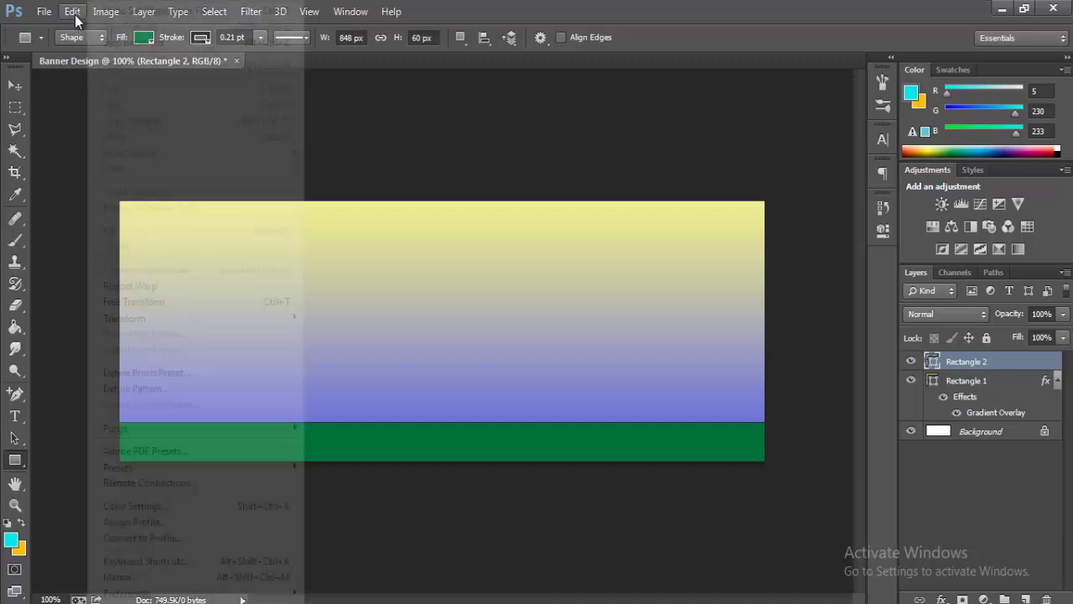
pyautogui.click(143, 301)
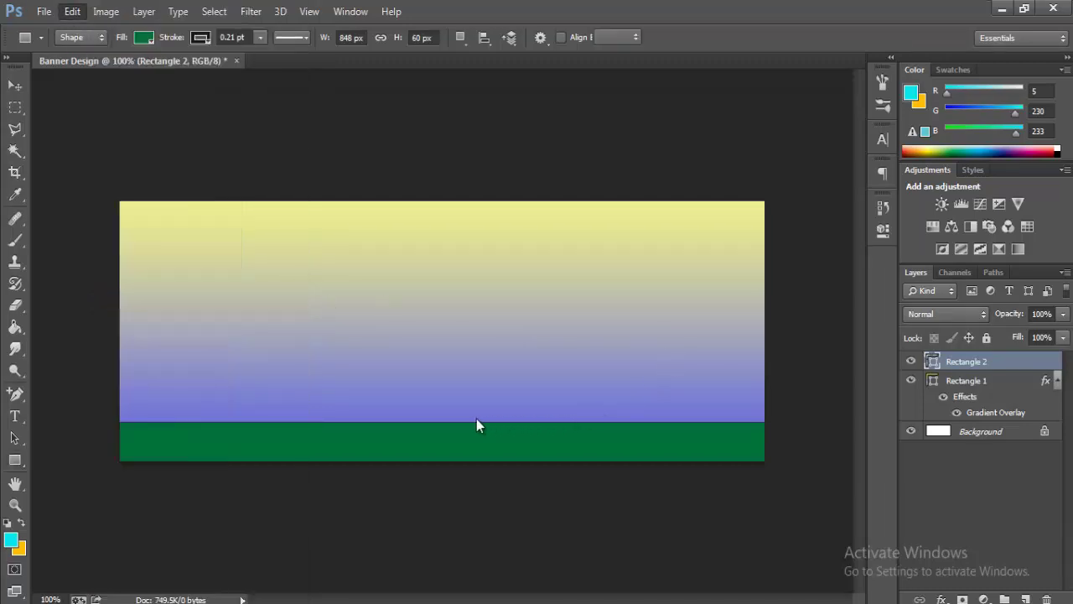
pyautogui.moveTo(462, 422); pyautogui.dragTo(466, 410)
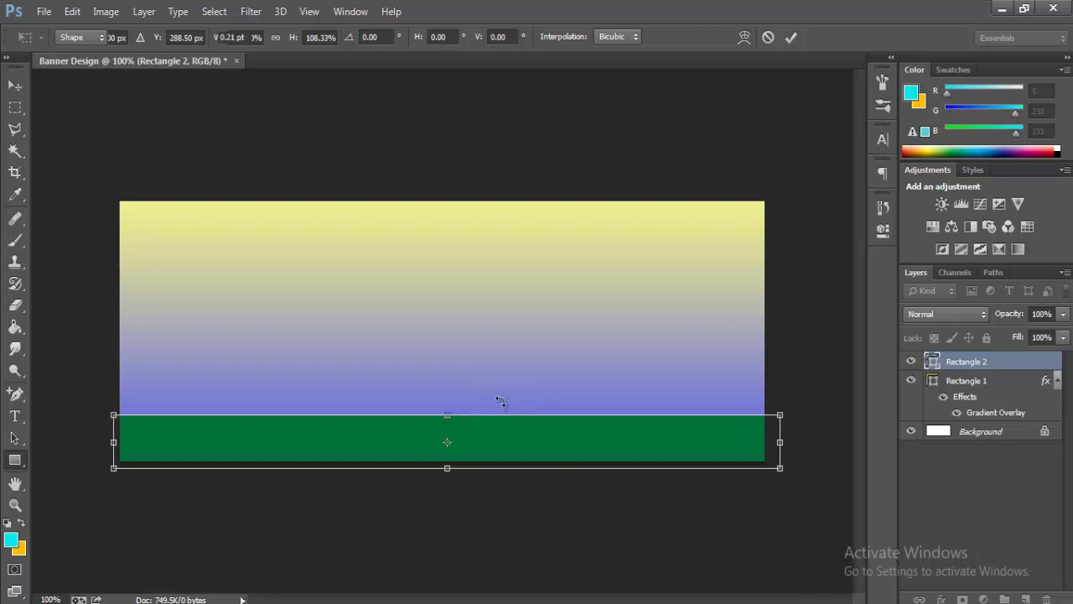
pyautogui.press('Return')
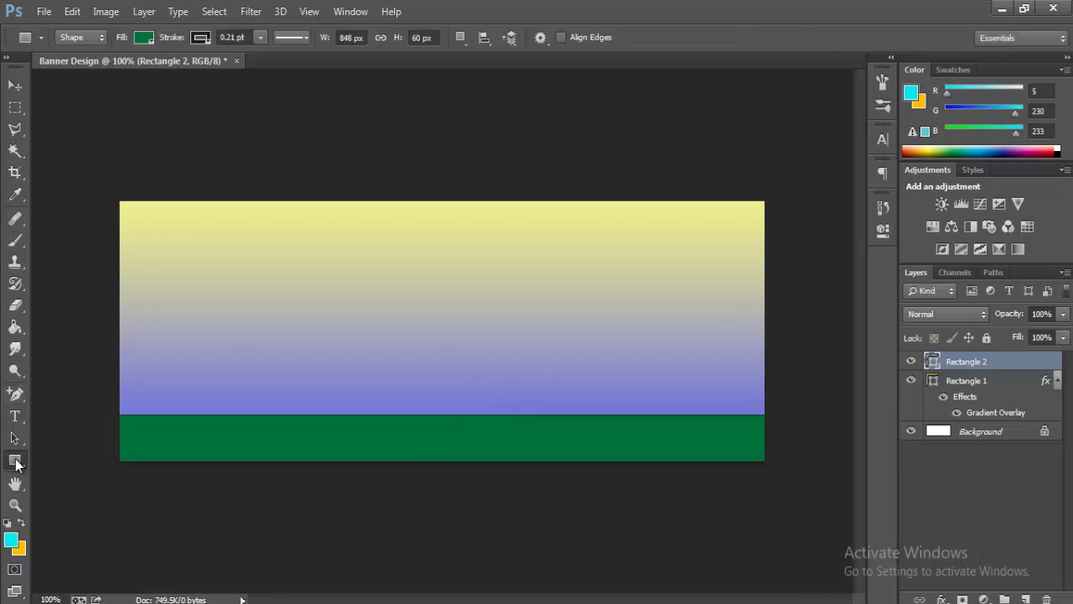
pyautogui.click(16, 416)
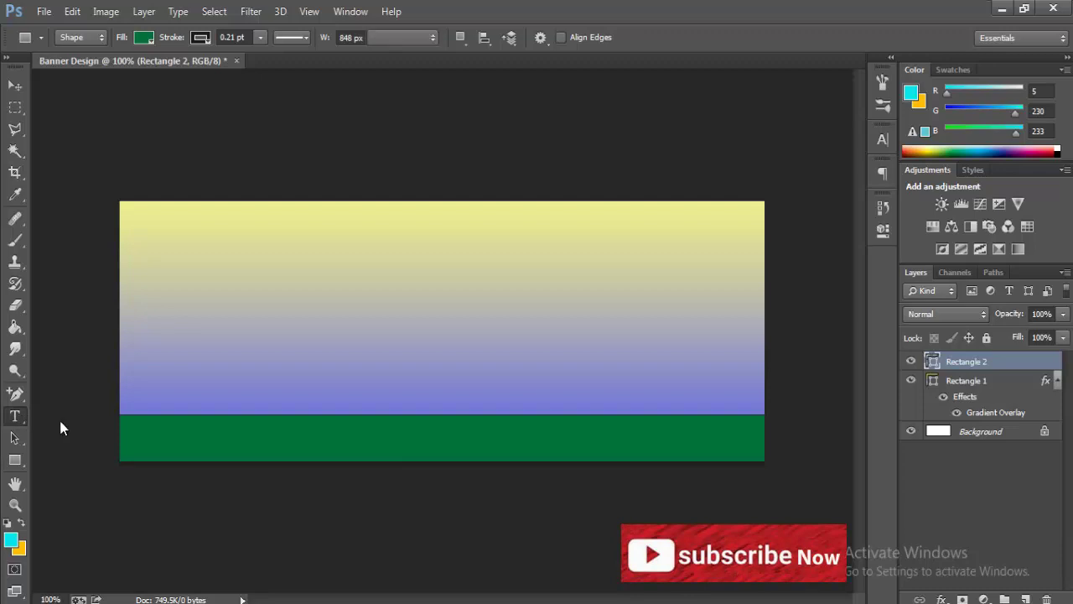
# - Type the Bengali title 'মায়ের দোয়া' near the banner's top-left and reposition it
pyautogui.click(74, 412)
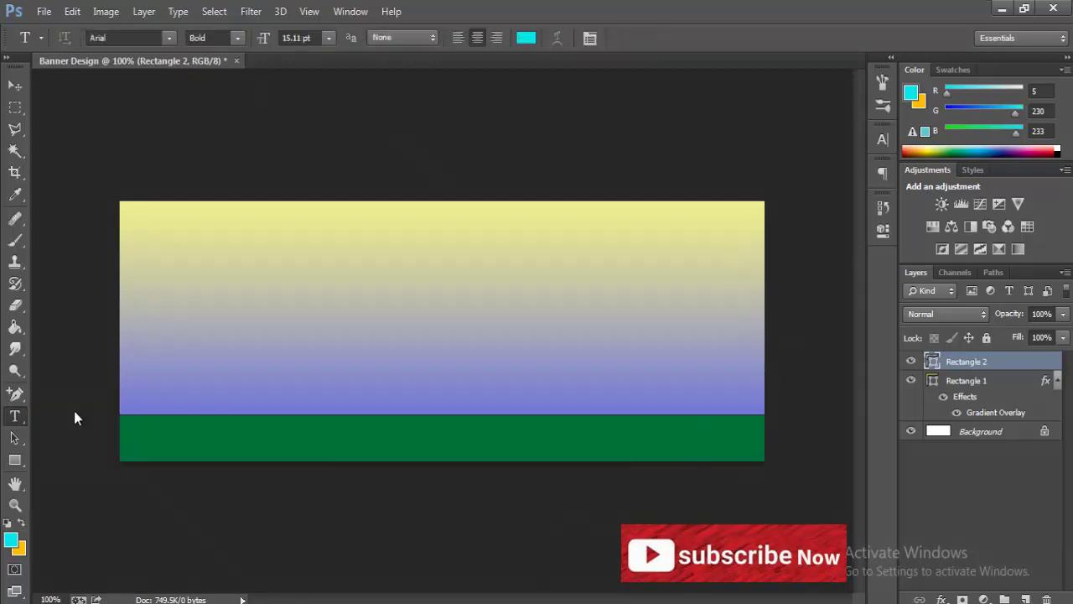
pyautogui.click(301, 233)
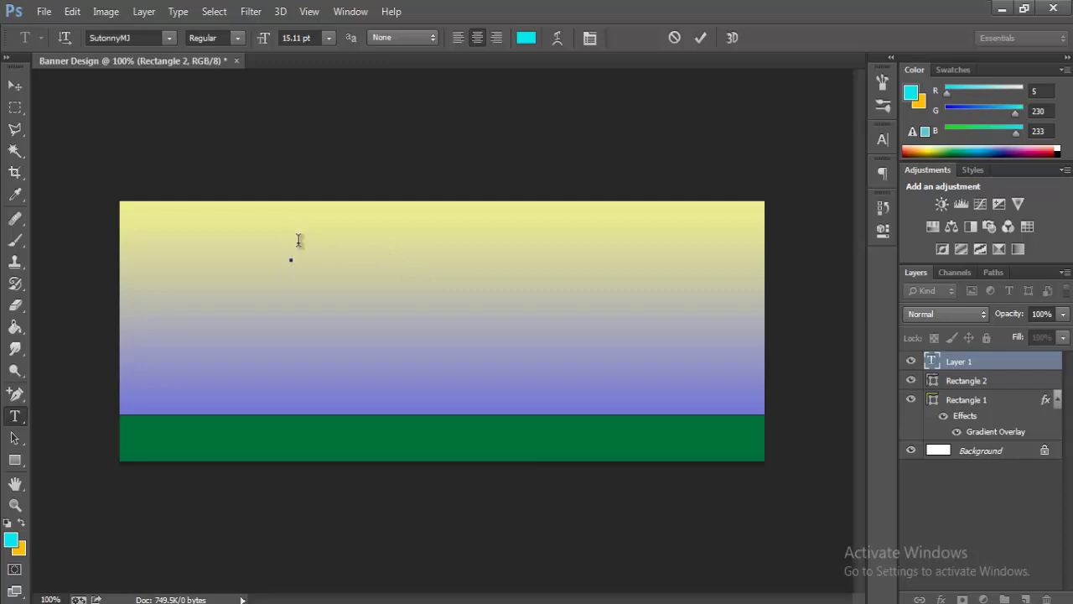
pyautogui.write('মায়ের দোয়')
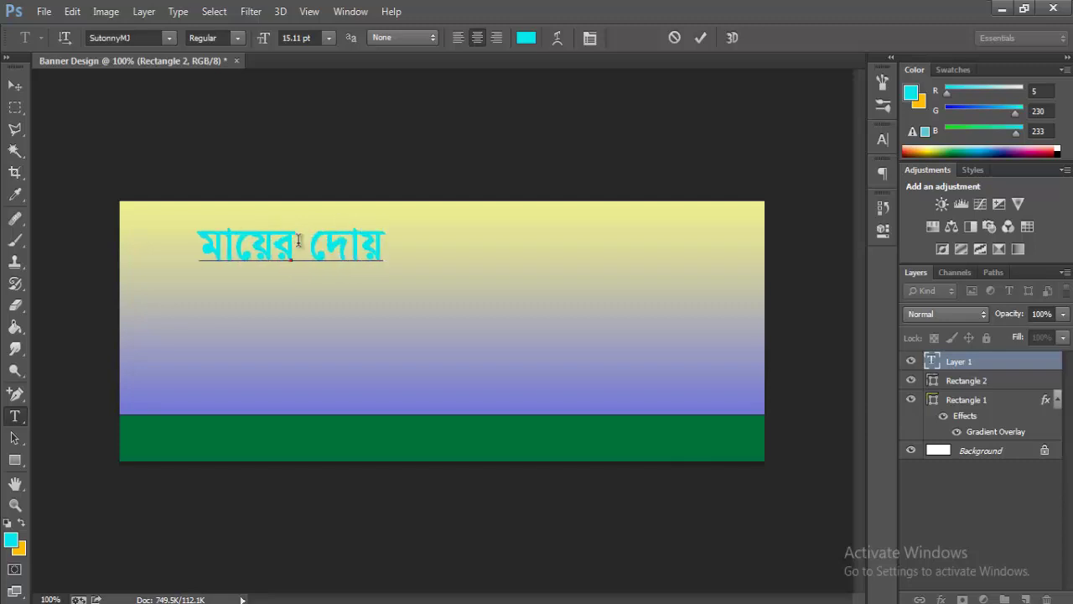
pyautogui.write('া')
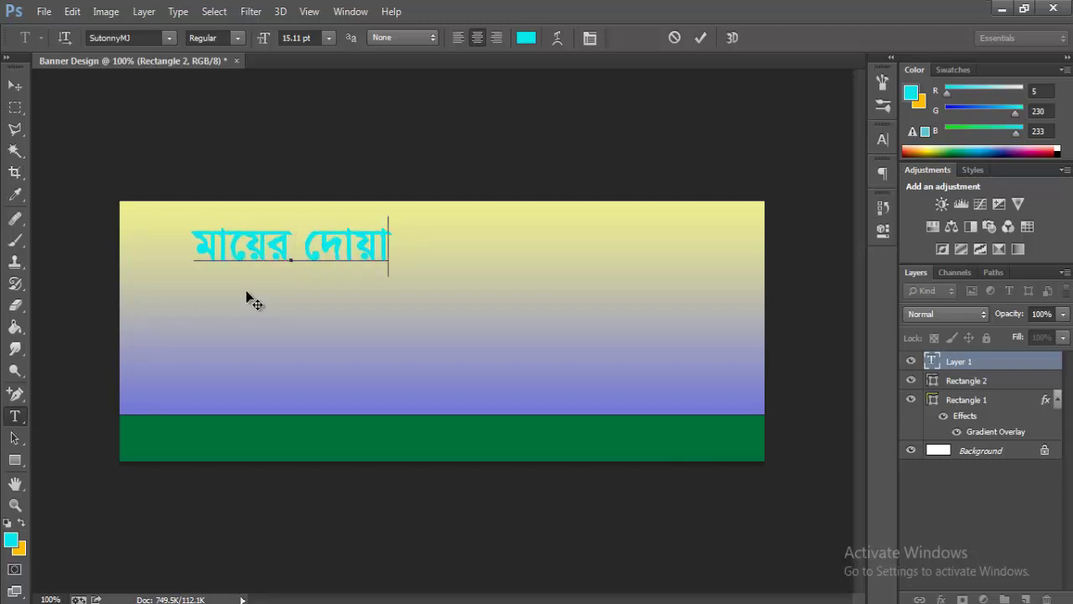
pyautogui.moveTo(284, 317); pyautogui.dragTo(308, 339)
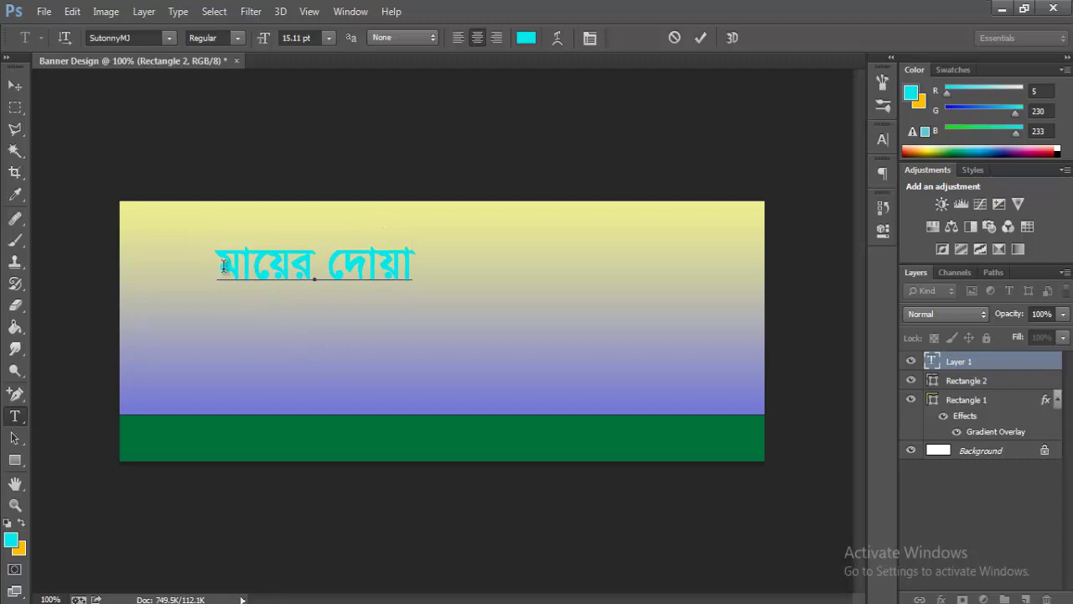
# - Recolour the whole title bright red #fe0000 and commit the text
pyautogui.moveTo(225, 267); pyautogui.dragTo(428, 327)
pyautogui.click(10, 542)
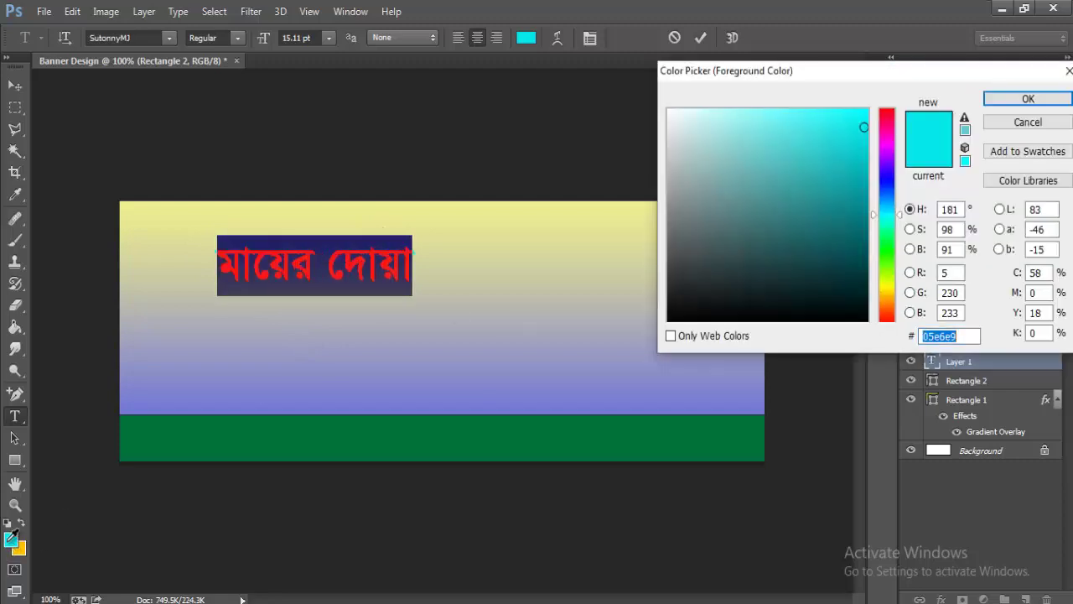
pyautogui.click(888, 108)
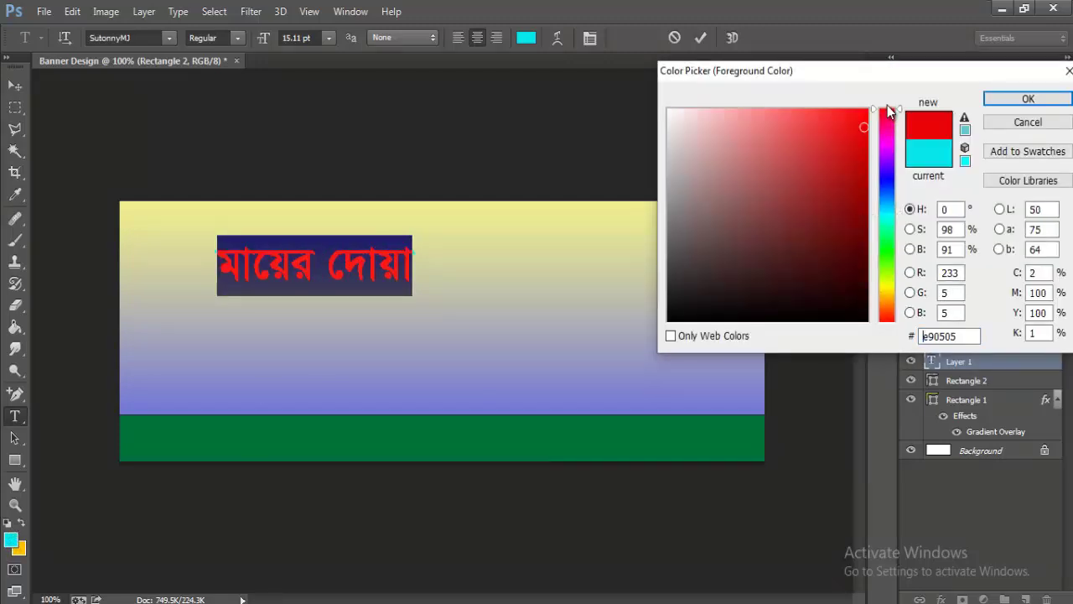
pyautogui.moveTo(872, 110); pyautogui.dragTo(874, 106)
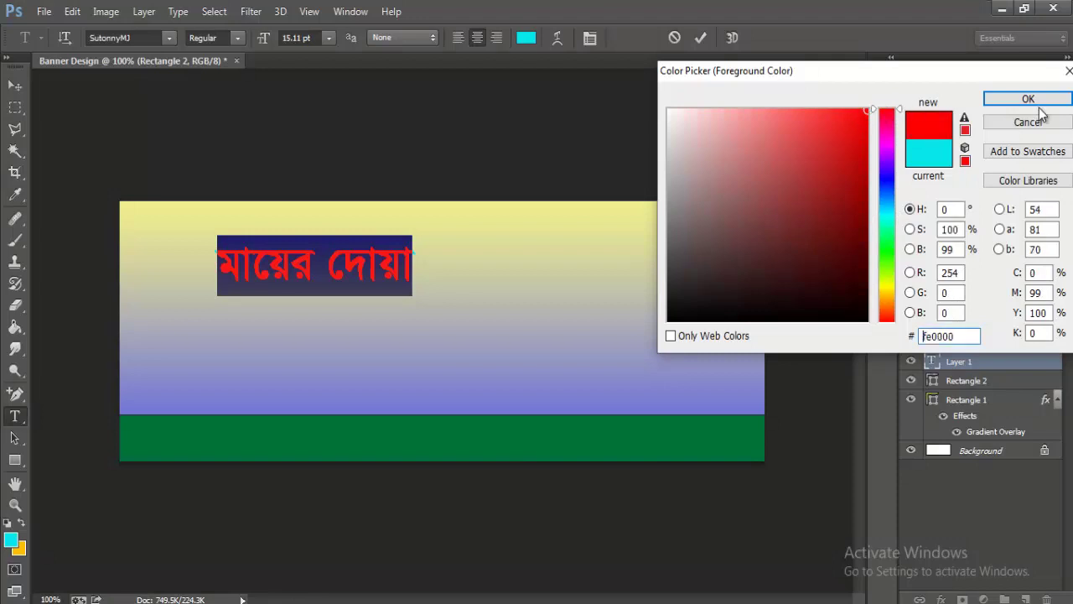
pyautogui.click(1030, 101)
pyautogui.click(385, 303)
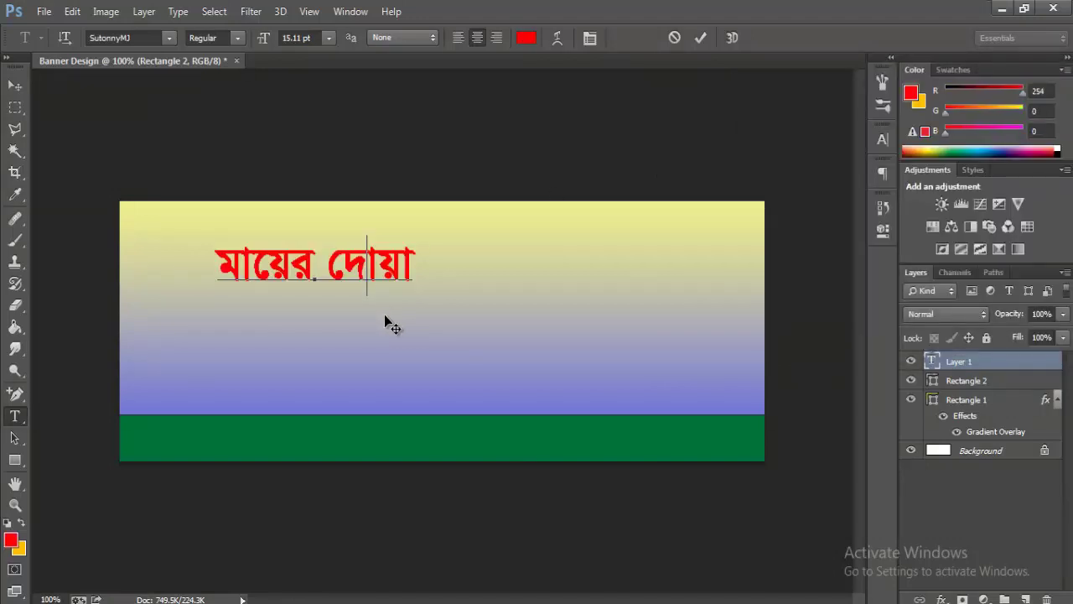
pyautogui.click(701, 38)
# - Free-transform the red title to about 180% width, shifted right and slightly flattened
pyautogui.click(72, 11)
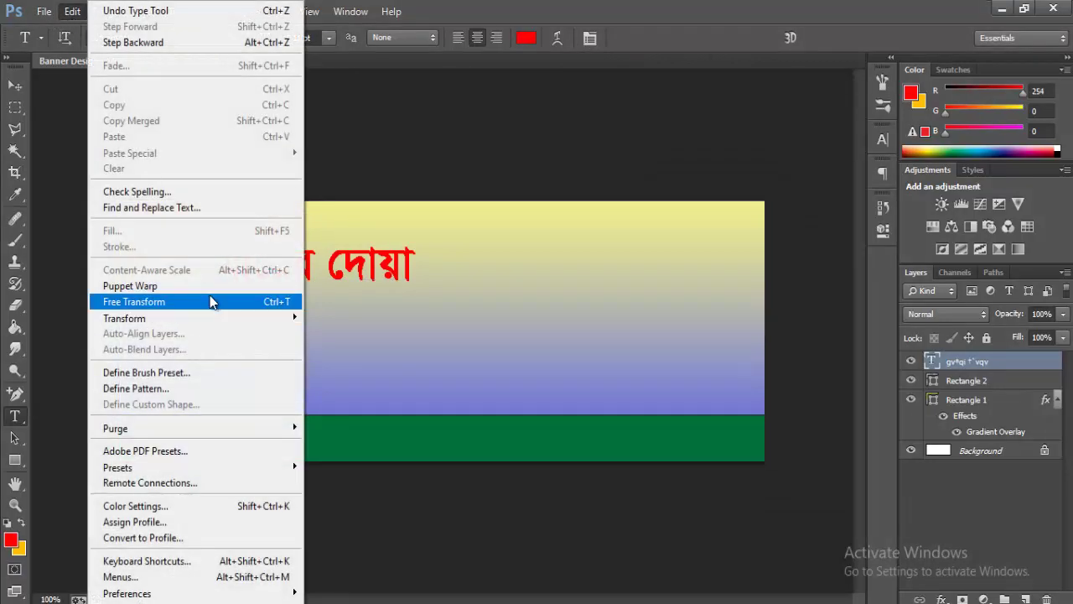
pyautogui.click(210, 301)
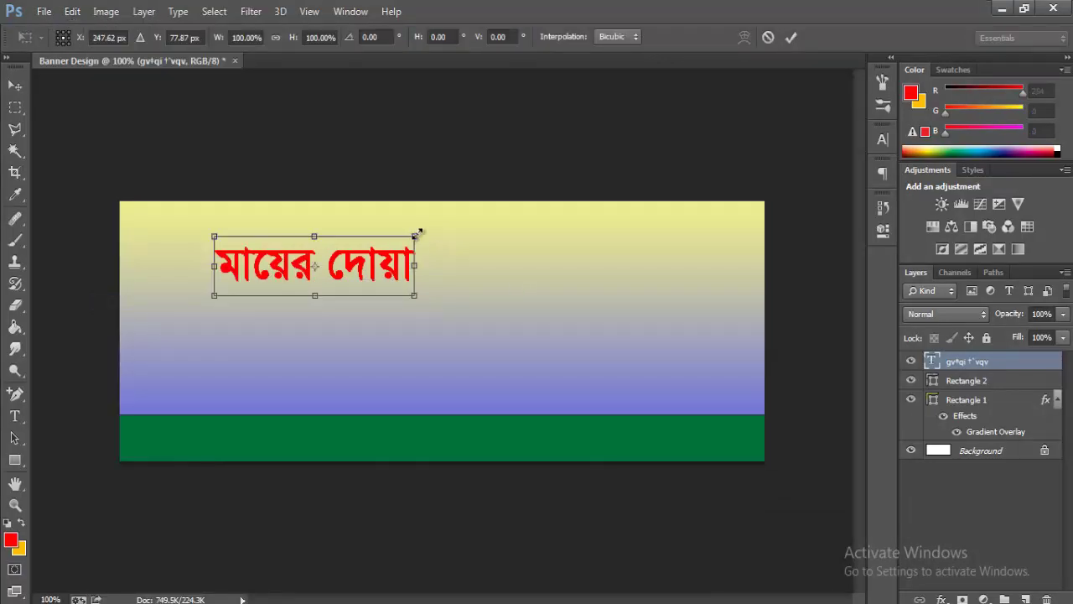
pyautogui.moveTo(418, 231); pyautogui.dragTo(501, 228)
pyautogui.moveTo(457, 267); pyautogui.dragTo(483, 267)
pyautogui.moveTo(523, 324); pyautogui.dragTo(521, 310)
pyautogui.press('Return')
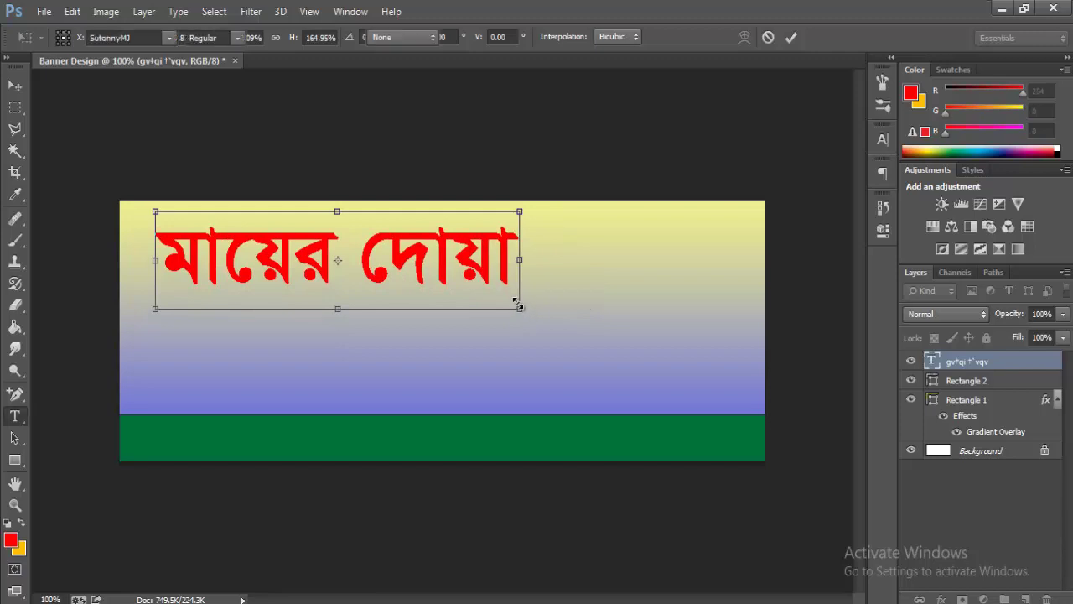
# - Apply a preset Outer Glow style to the red title
pyautogui.rightClick(966, 362)
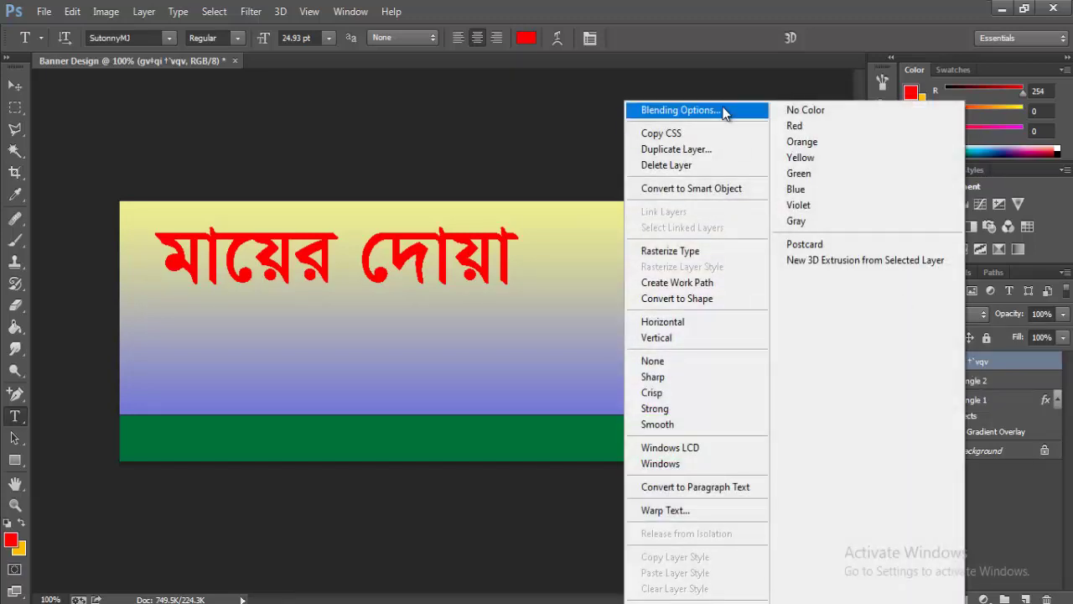
pyautogui.click(720, 107)
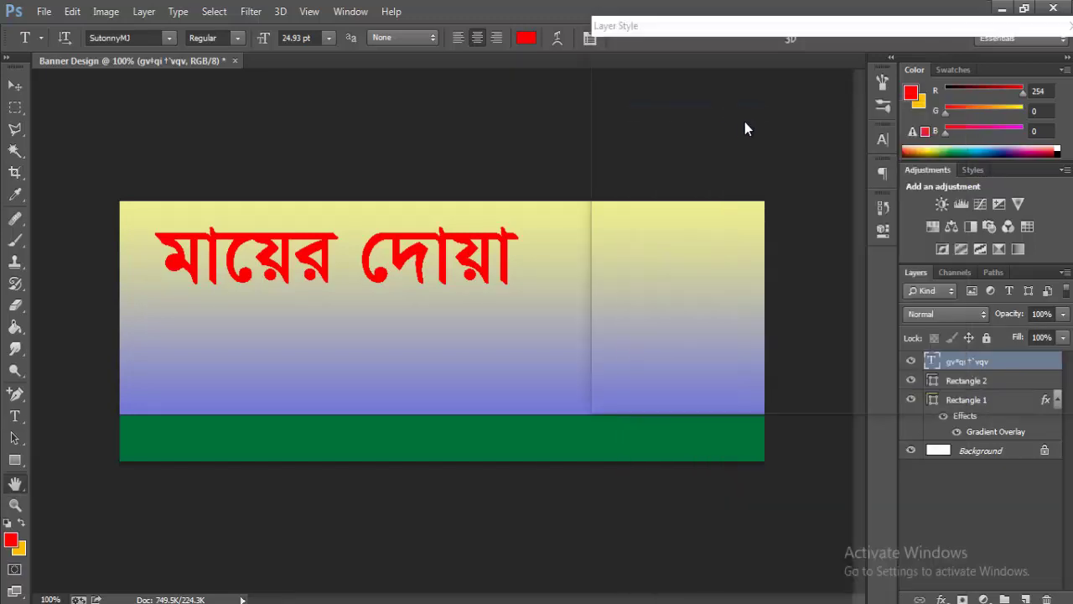
pyautogui.click(637, 65)
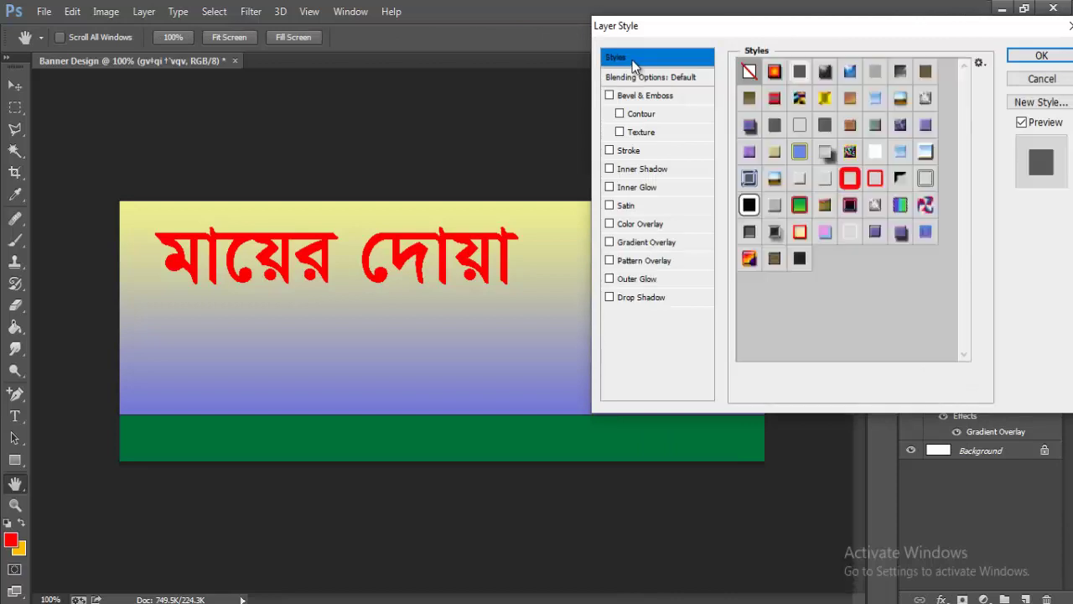
pyautogui.click(1040, 56)
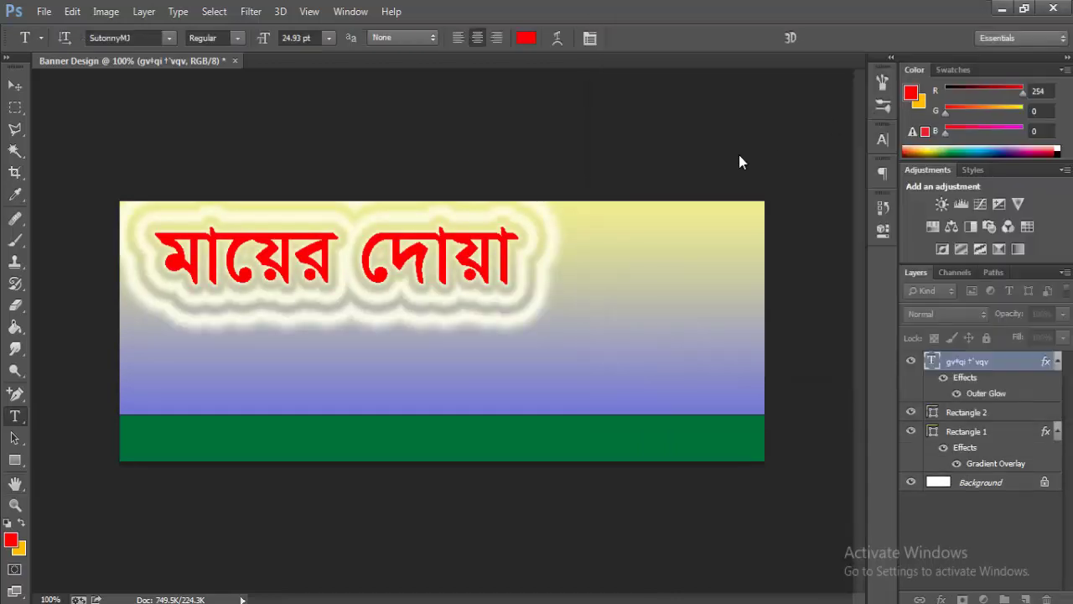
# - Add a Drop Shadow to the title at 100% opacity, distance 13, spread 46
pyautogui.rightClick(989, 368)
pyautogui.click(692, 113)
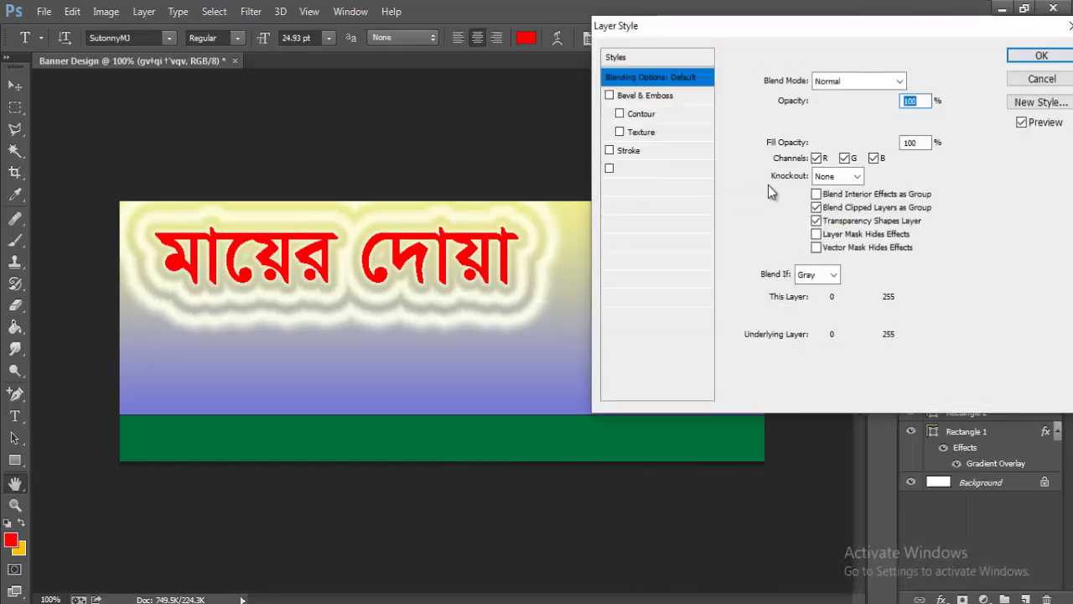
pyautogui.click(644, 298)
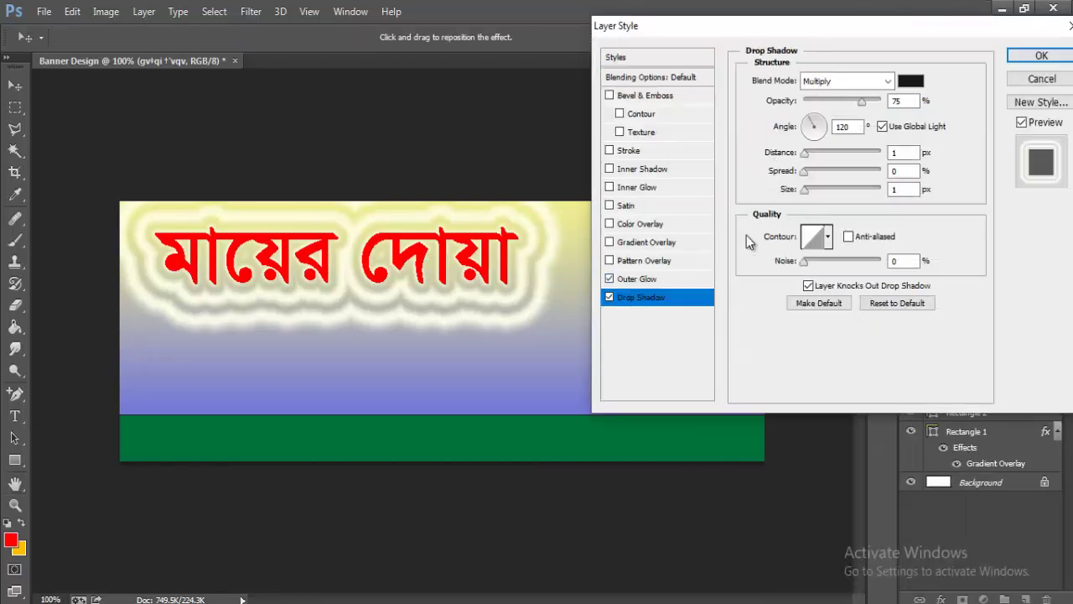
pyautogui.moveTo(863, 99); pyautogui.dragTo(919, 106)
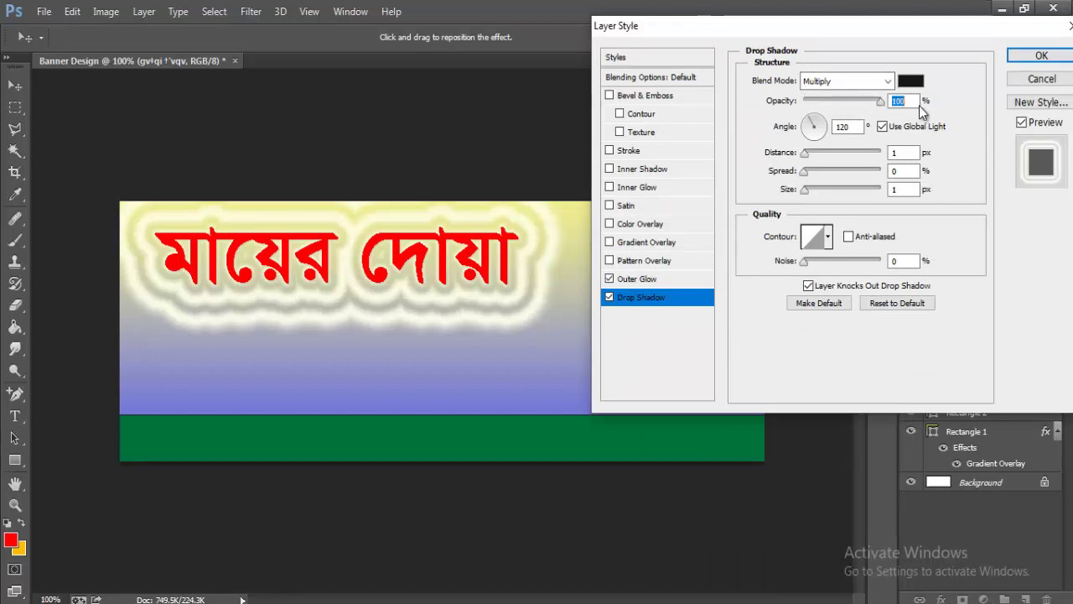
pyautogui.moveTo(805, 159)
pyautogui.mouseDown()
pyautogui.moveTo(826, 156)
pyautogui.moveTo(814, 164)
pyautogui.mouseUp()
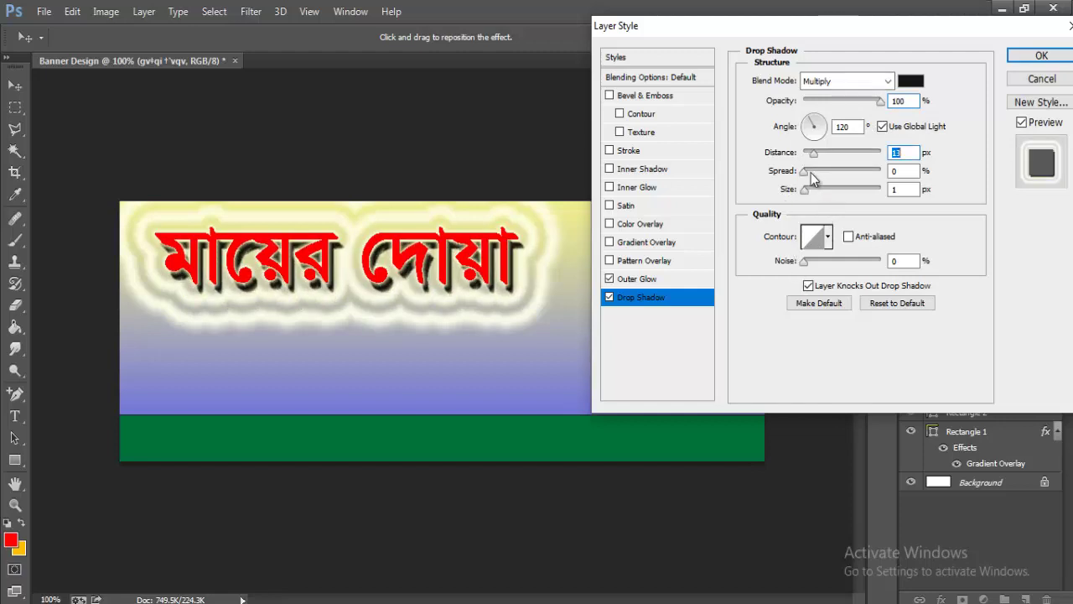
pyautogui.moveTo(810, 176); pyautogui.dragTo(809, 205)
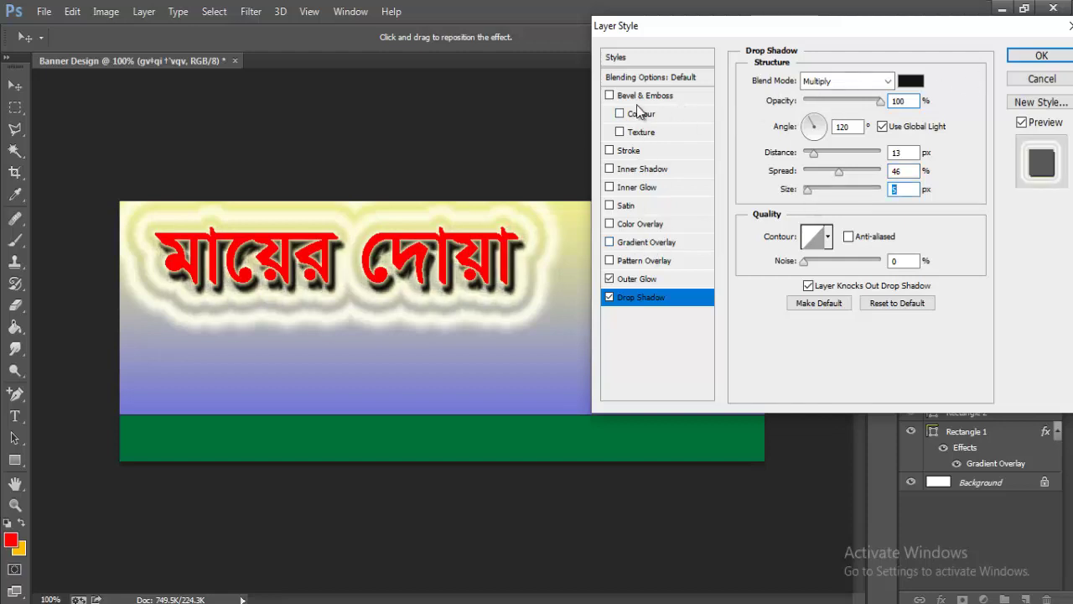
# - Add a dark teal 054f5c Stroke outline to the title and apply the styles
pyautogui.click(631, 151)
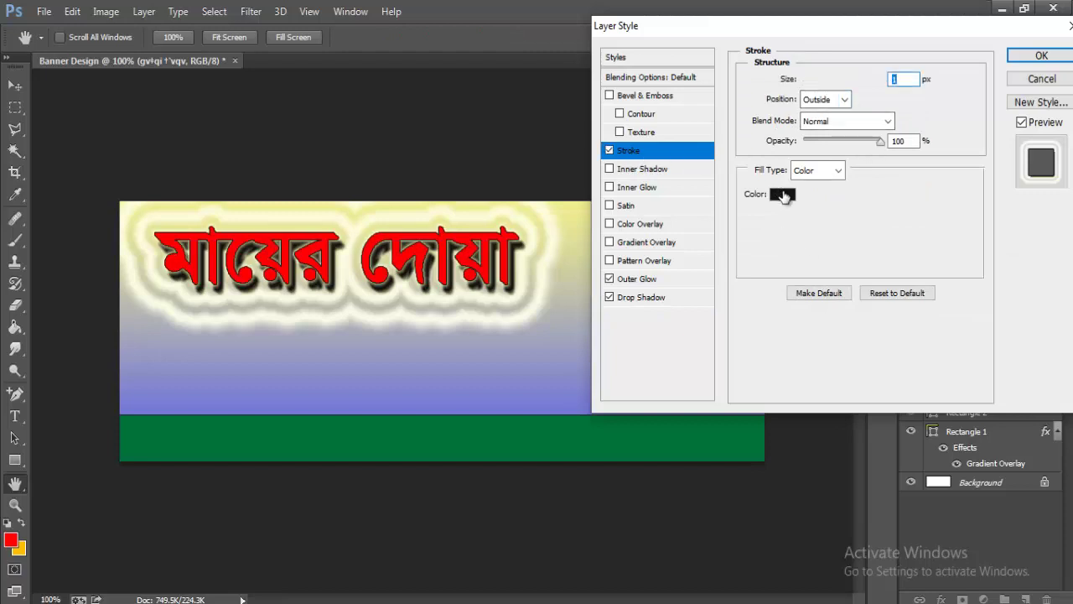
pyautogui.click(782, 193)
pyautogui.click(885, 298)
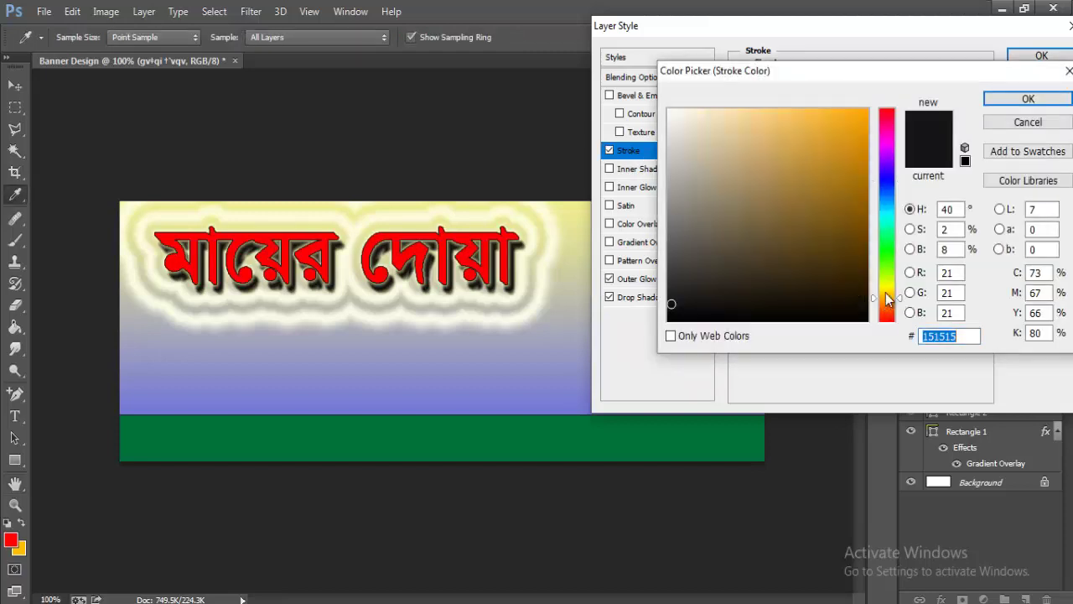
pyautogui.click(850, 136)
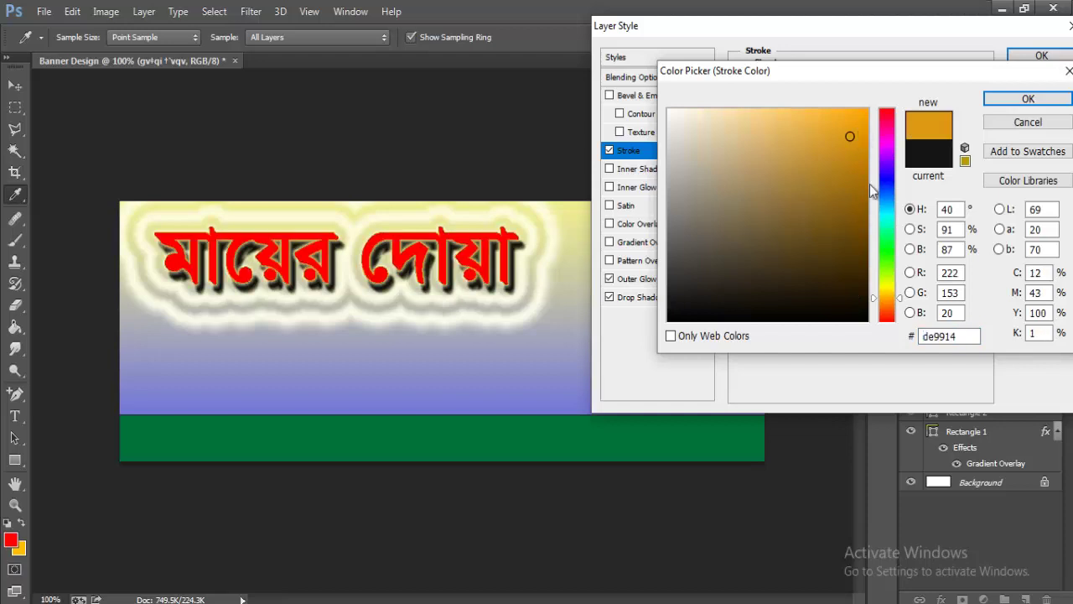
pyautogui.click(873, 210)
pyautogui.click(858, 236)
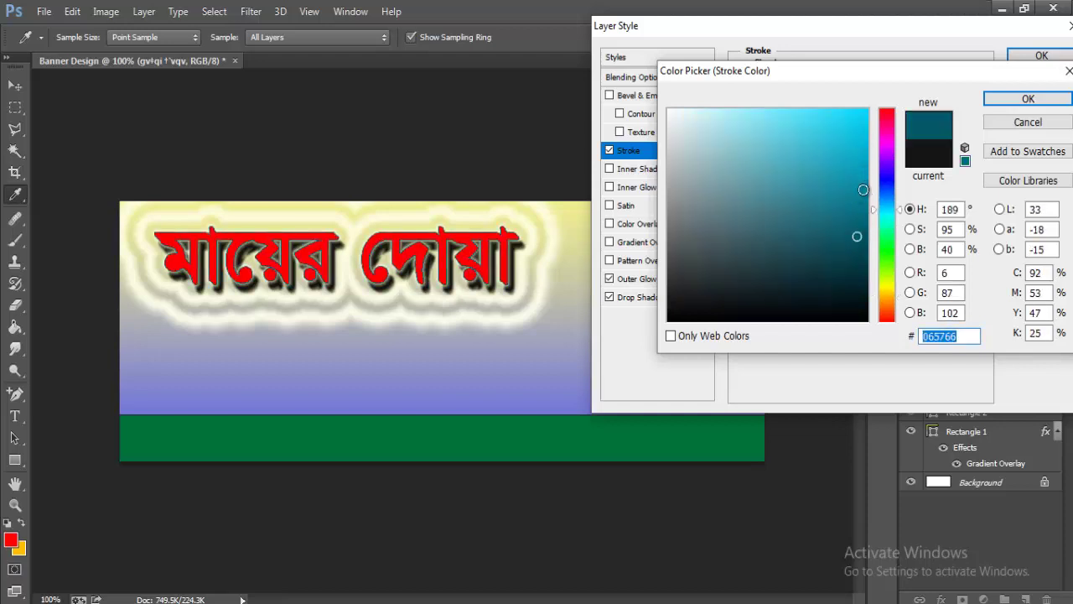
pyautogui.click(869, 229)
pyautogui.click(868, 245)
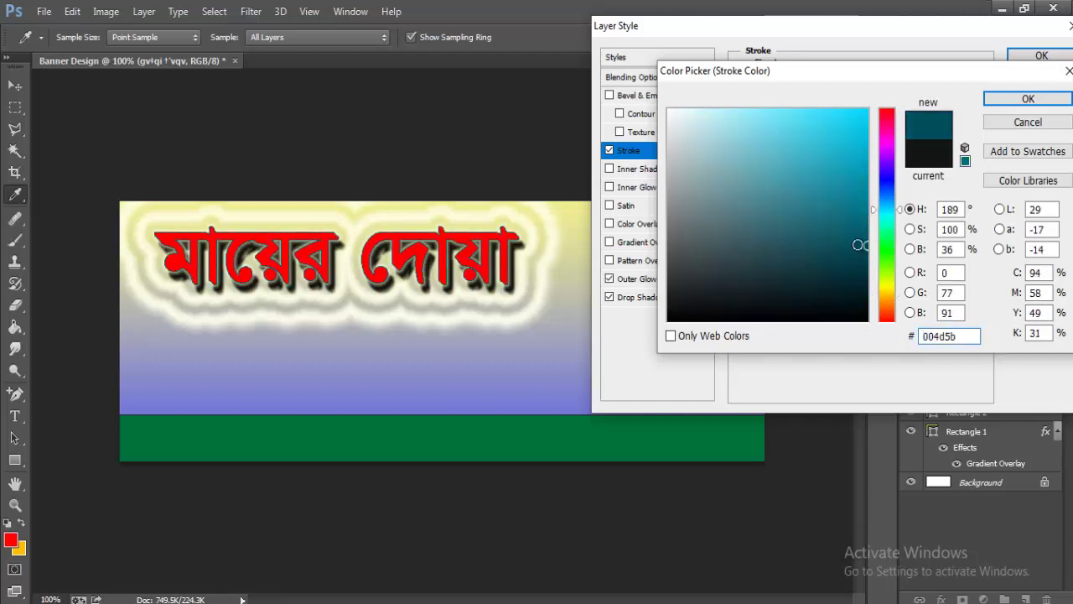
pyautogui.click(858, 245)
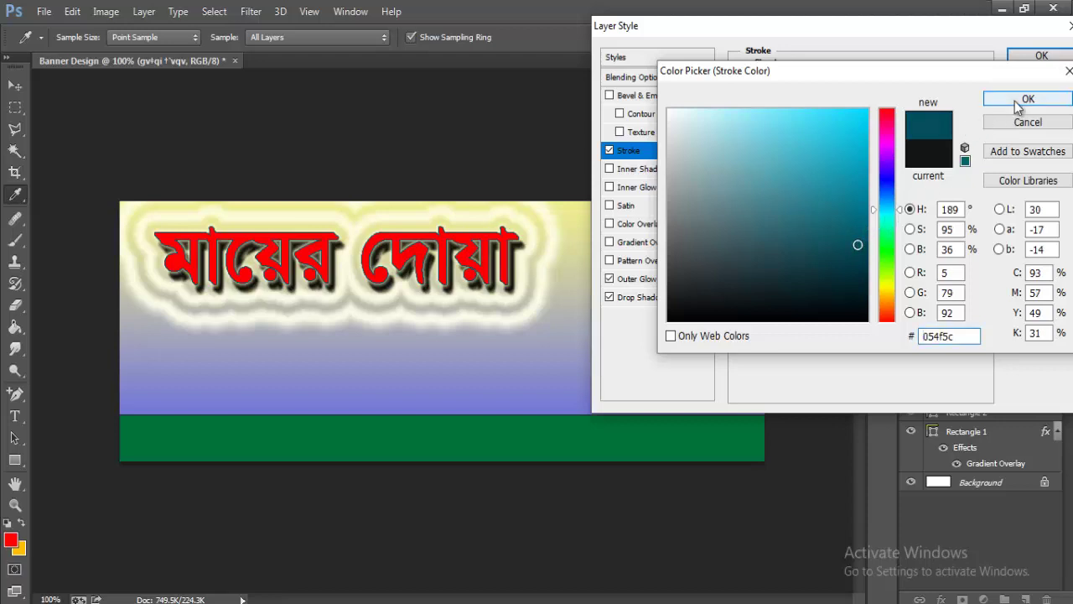
pyautogui.click(1016, 102)
pyautogui.click(1038, 57)
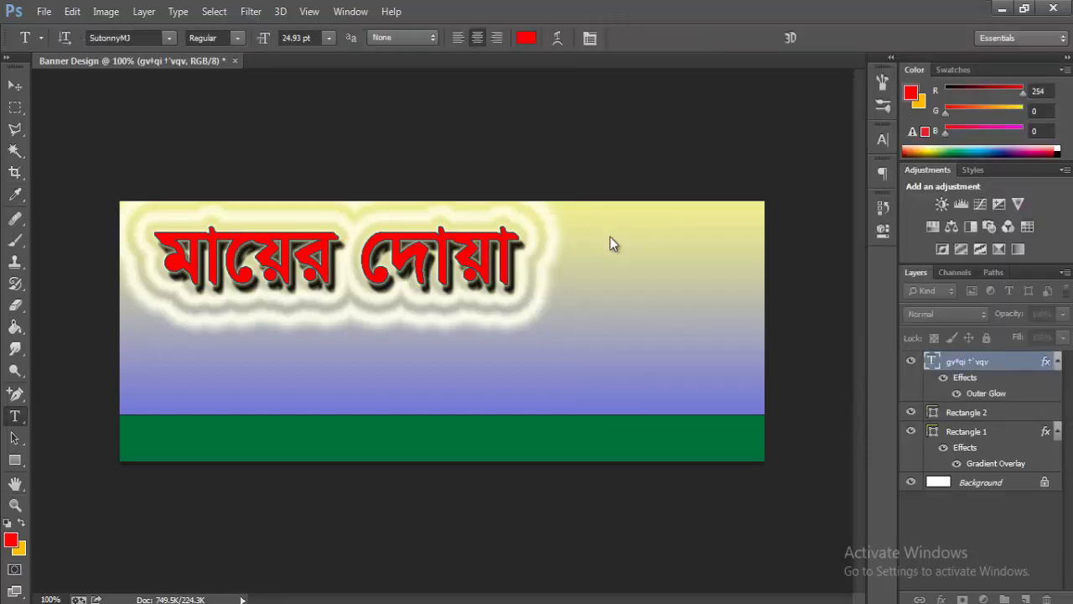
# - Type 'ফার্মেসী' beside the red headline and enlarge it to about 137%
pyautogui.click(563, 386)
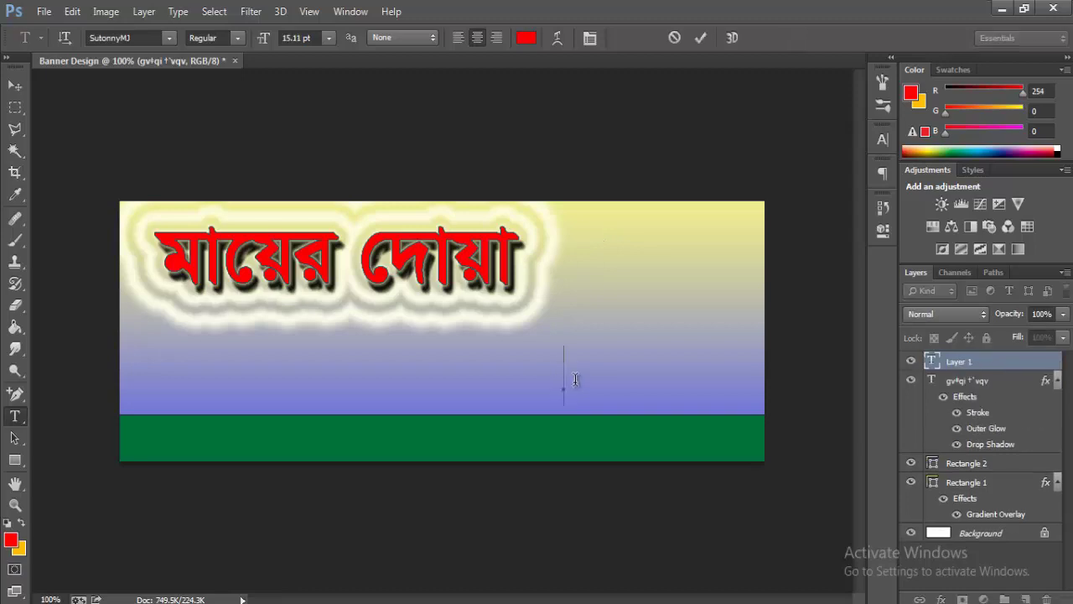
pyautogui.write('ফামের্স')
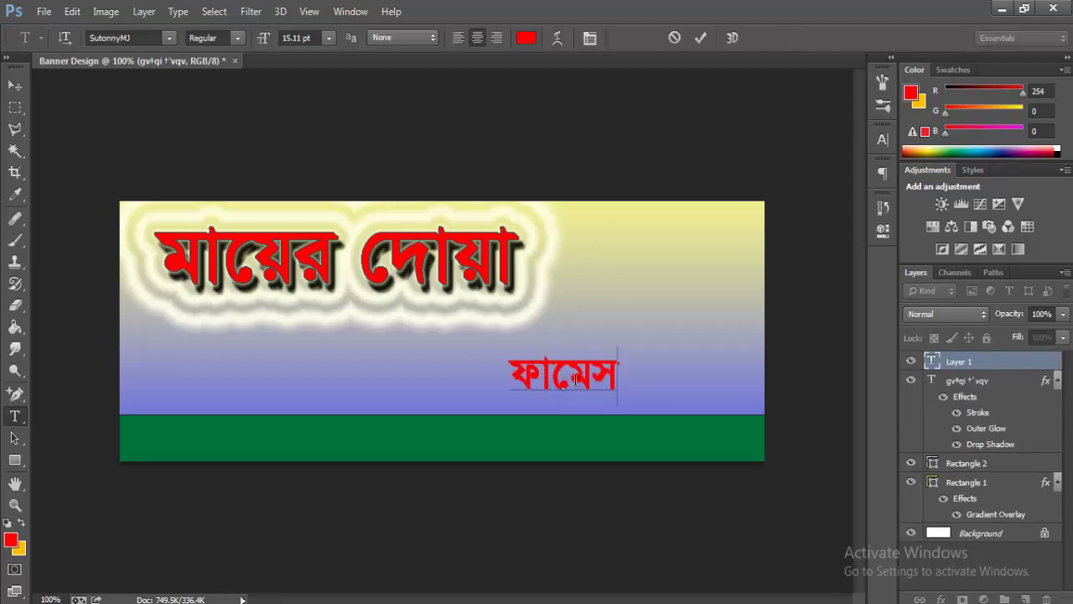
pyautogui.write('ী')
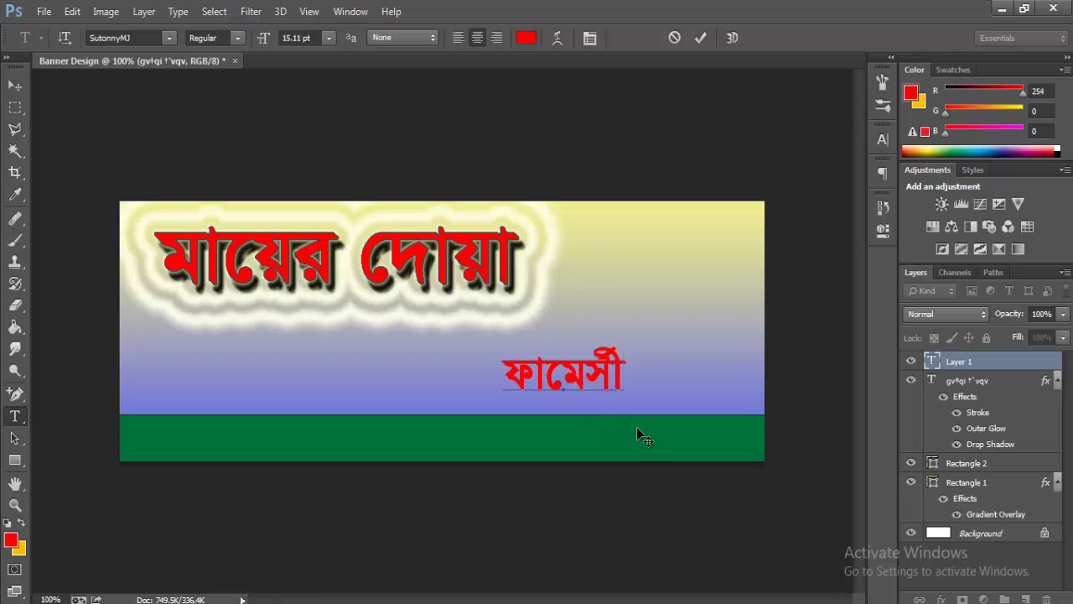
pyautogui.moveTo(636, 427); pyautogui.dragTo(689, 311)
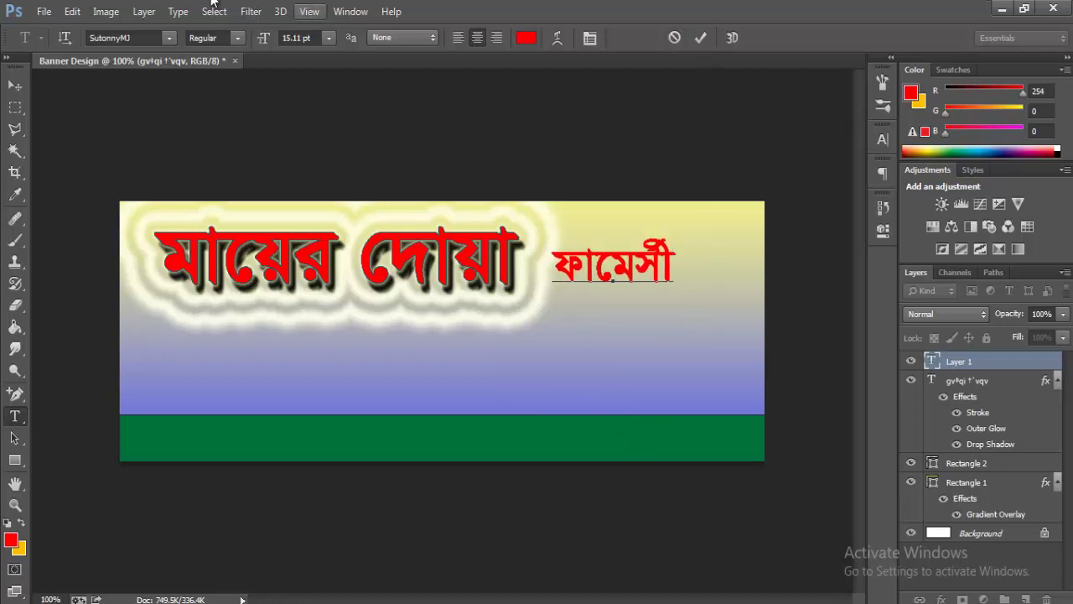
pyautogui.click(72, 11)
pyautogui.click(223, 301)
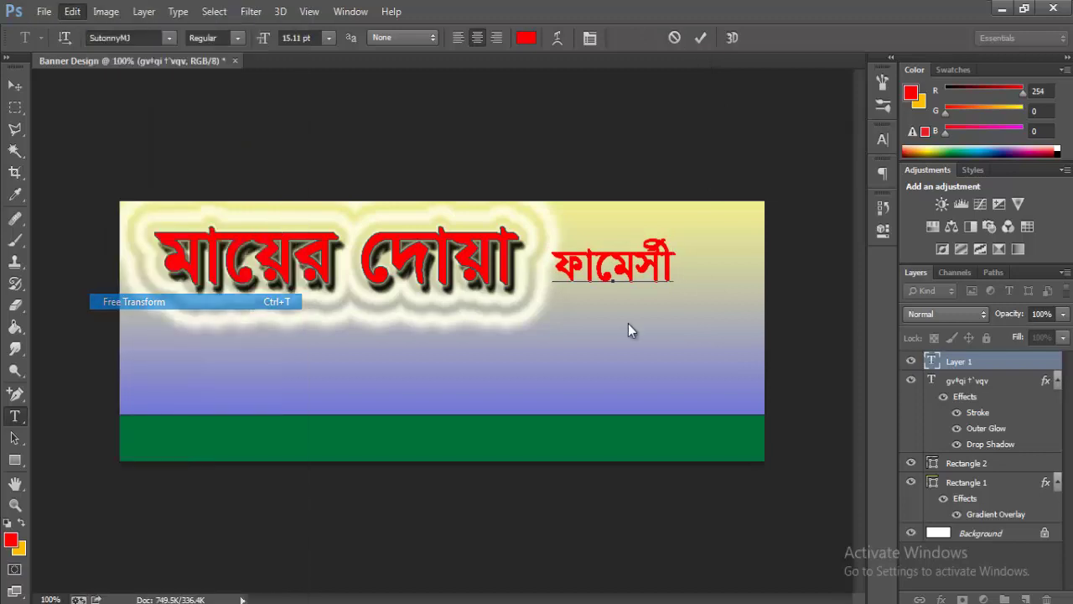
pyautogui.moveTo(677, 235); pyautogui.dragTo(711, 223)
pyautogui.moveTo(688, 268); pyautogui.dragTo(705, 274)
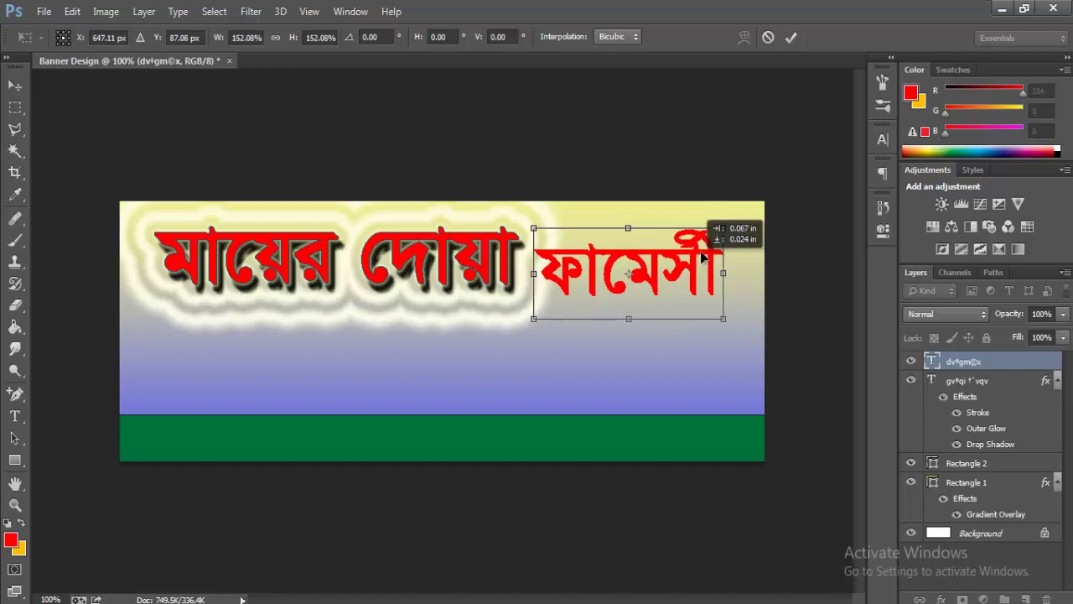
pyautogui.moveTo(726, 226); pyautogui.dragTo(722, 228)
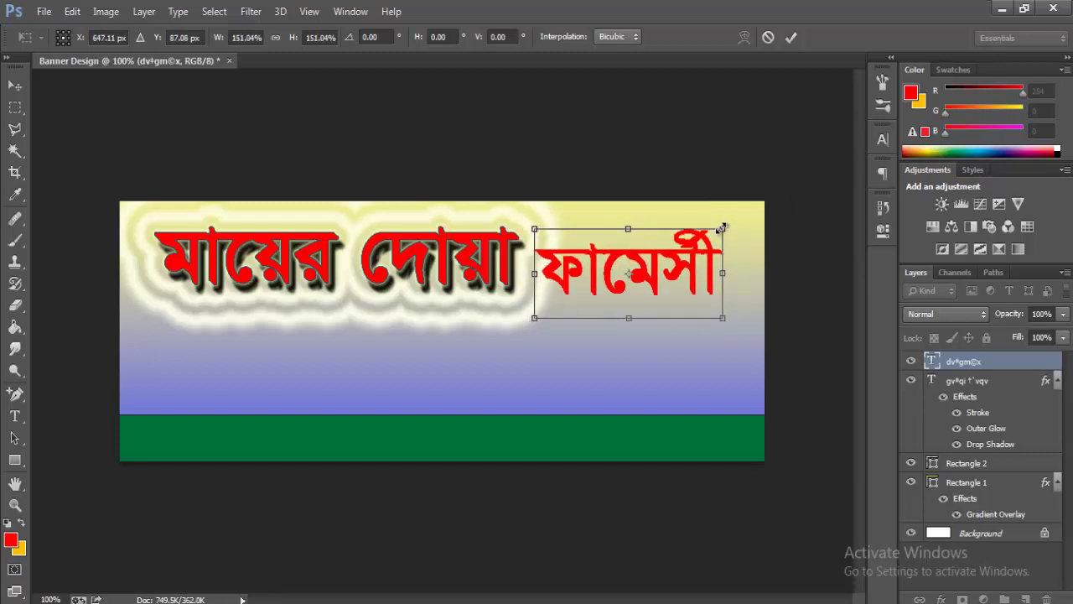
pyautogui.press('Return')
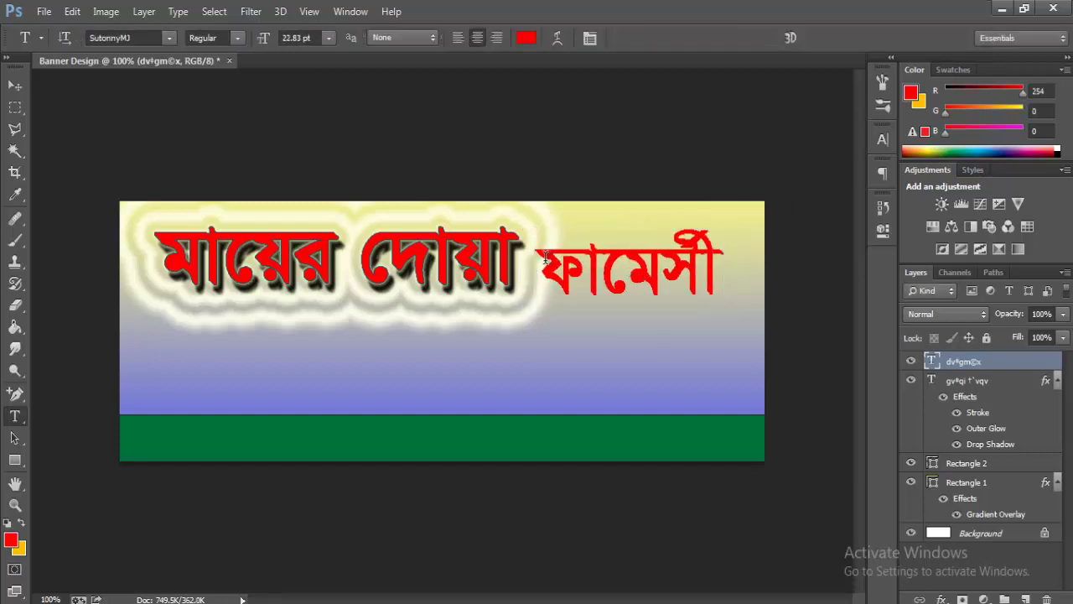
# - Make the word 'ফার্মেসী' bold and dark green #007236, then commit
pyautogui.moveTo(549, 259); pyautogui.dragTo(868, 271)
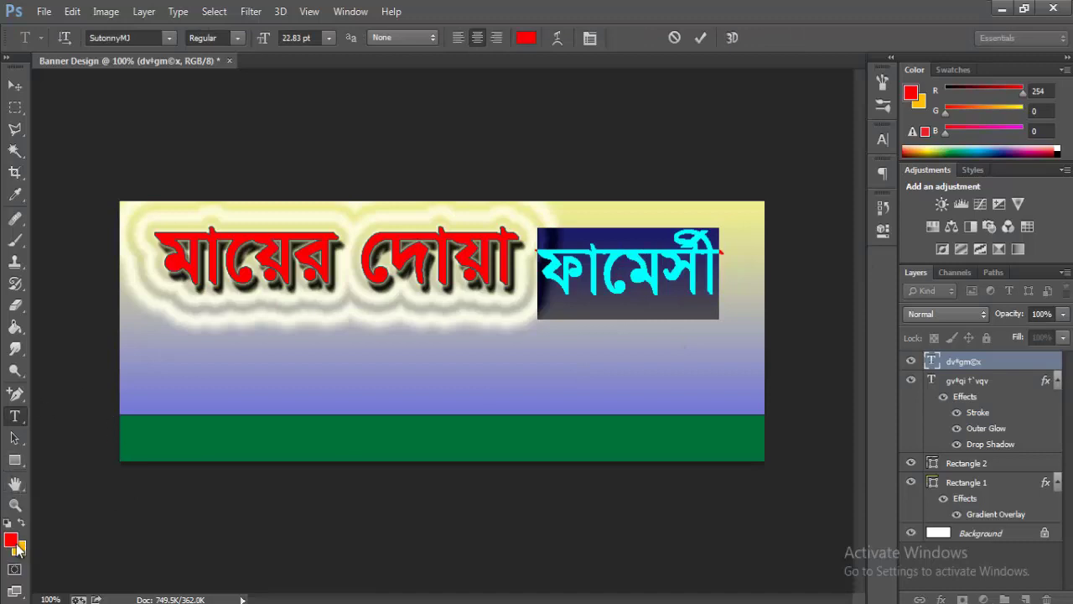
pyautogui.click(11, 540)
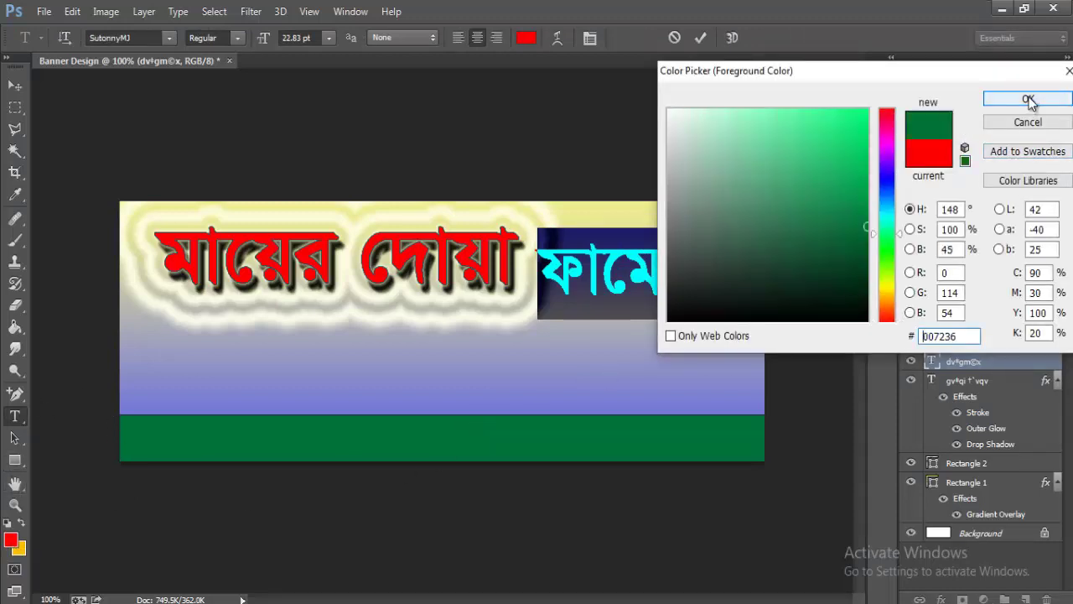
pyautogui.click(1031, 99)
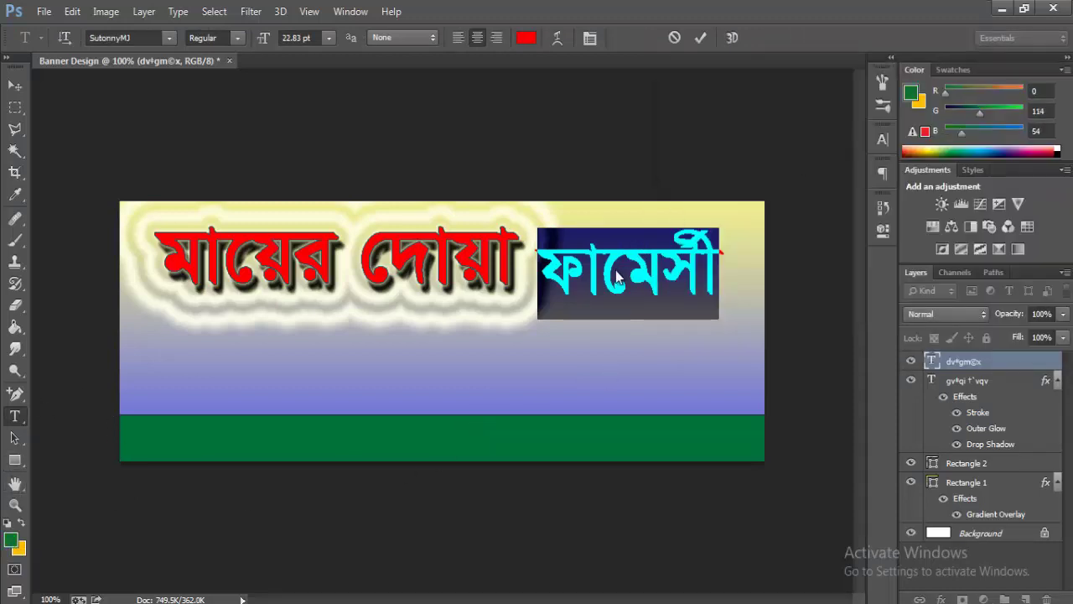
pyautogui.click(233, 39)
pyautogui.click(212, 81)
pyautogui.click(699, 286)
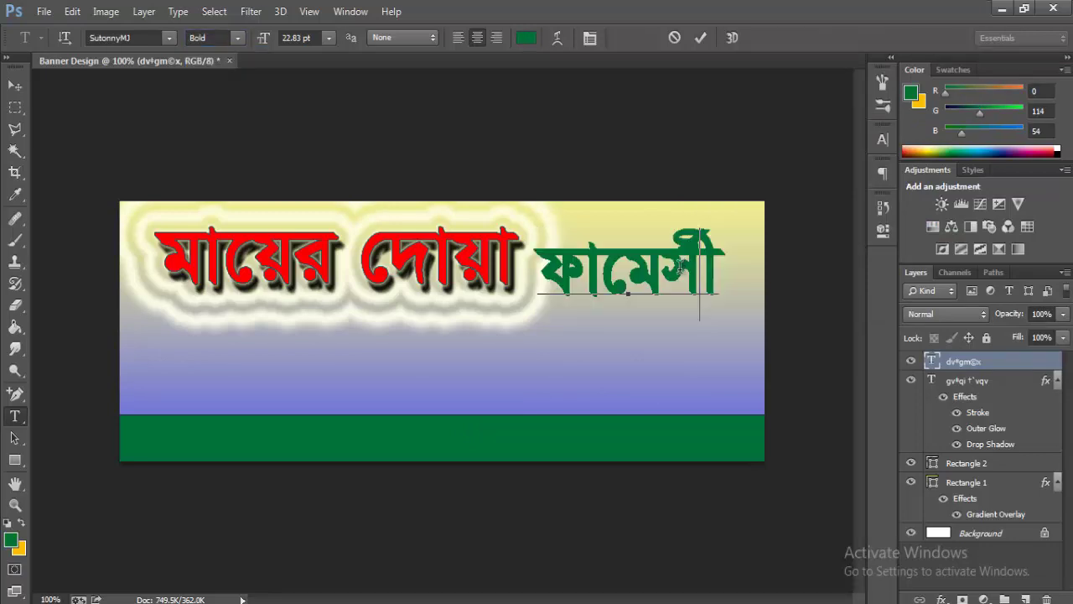
pyautogui.click(700, 38)
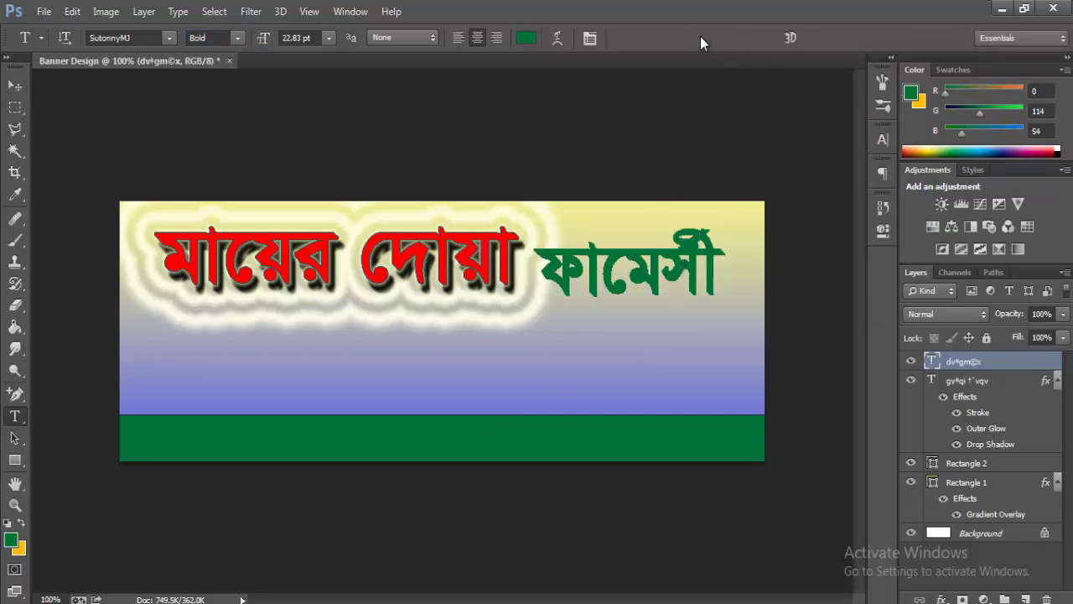
# - Shrink the green word to about 88% and move it up and left
pyautogui.hotkey('ctrl', 't')
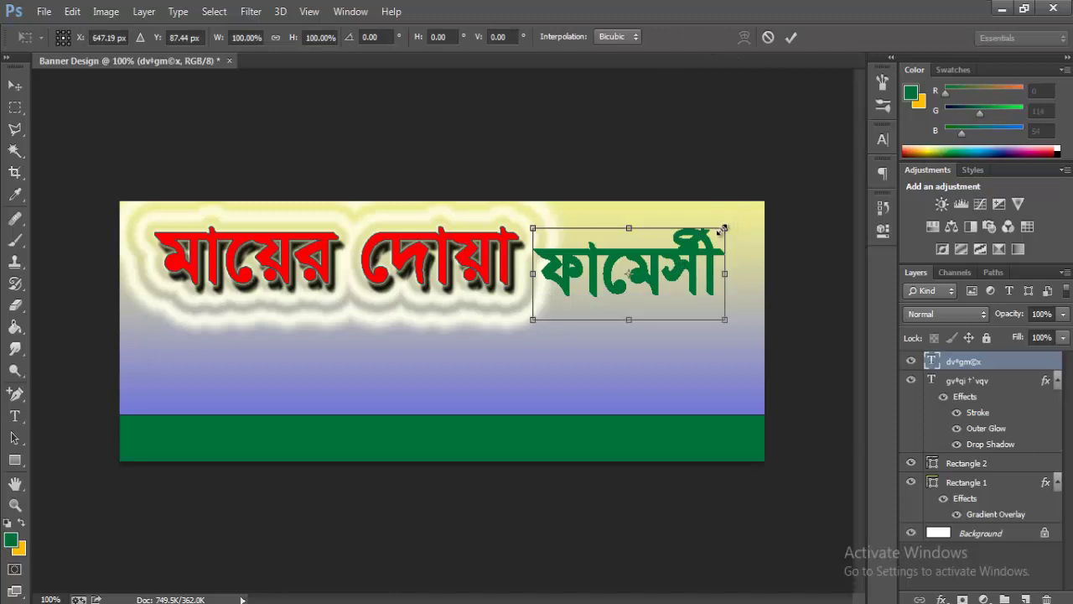
pyautogui.moveTo(723, 217); pyautogui.dragTo(714, 233)
pyautogui.moveTo(678, 269); pyautogui.dragTo(662, 273)
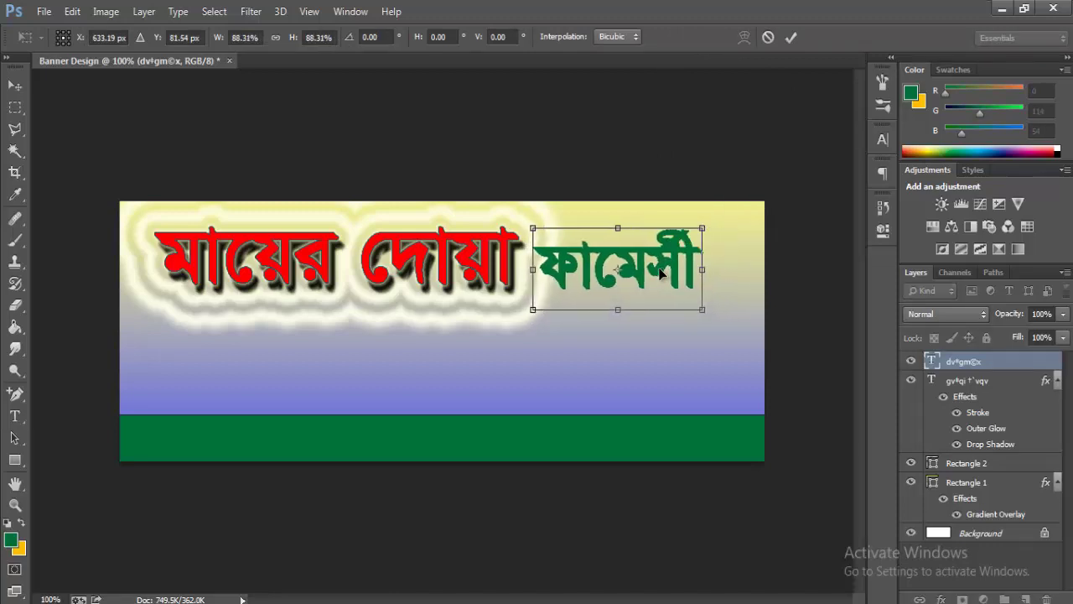
pyautogui.click(15, 416)
pyautogui.click(496, 256)
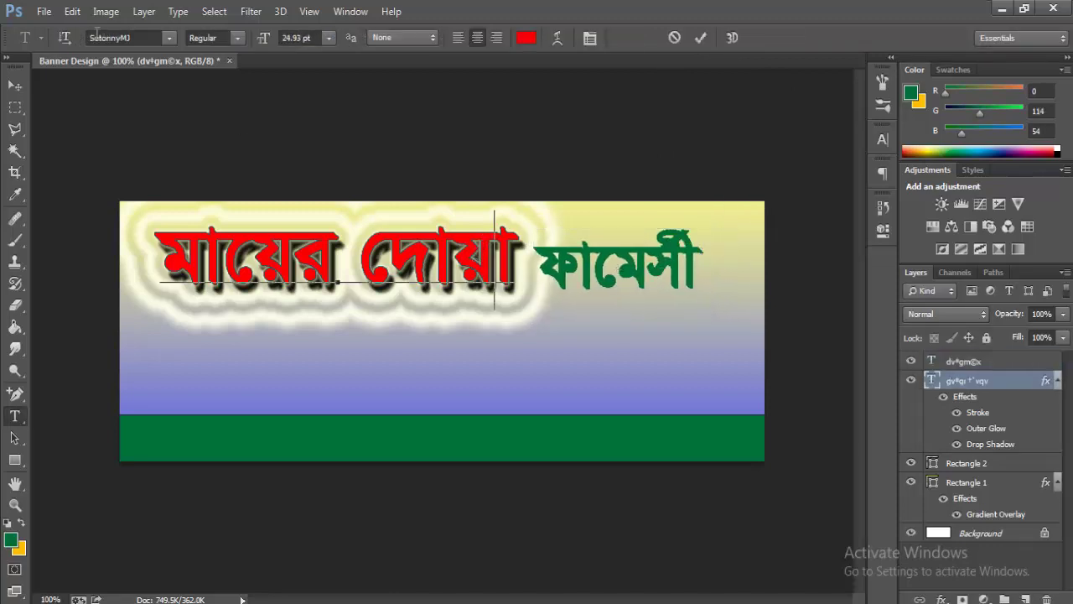
pyautogui.click(630, 260)
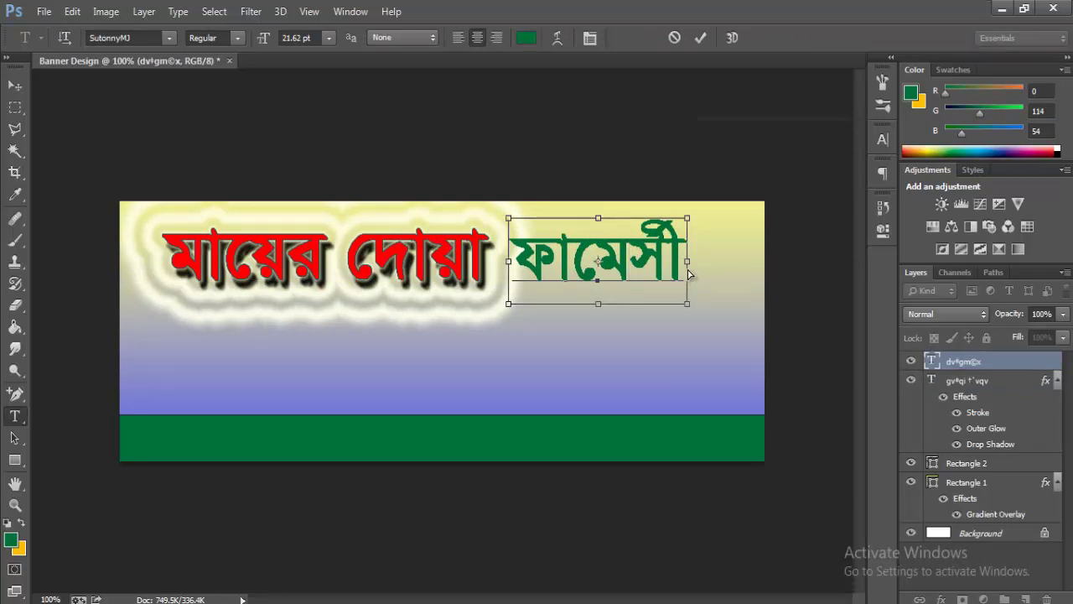
pyautogui.hotkey('ctrl', 't')
pyautogui.click(837, 128)
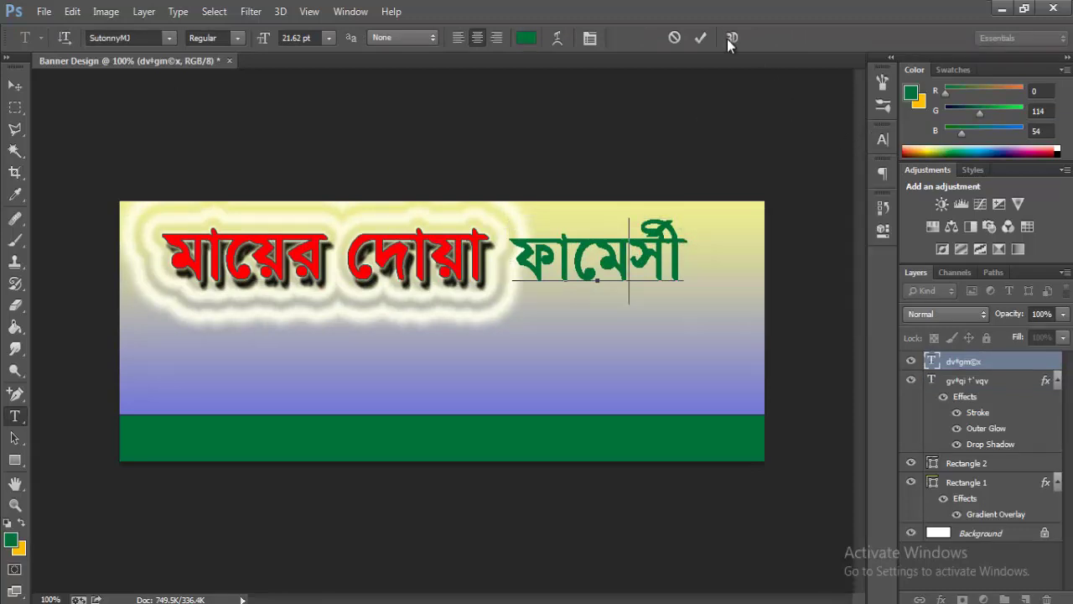
pyautogui.click(700, 38)
# - Rescale the green word to about 90%, widen it slightly and shift it right
pyautogui.hotkey('ctrl', 't')
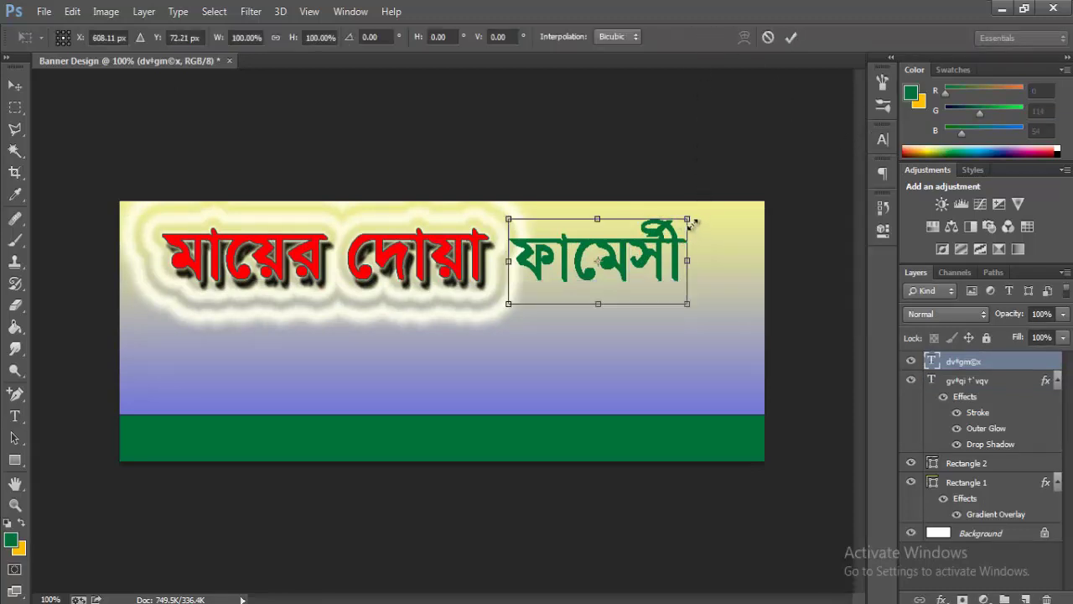
pyautogui.moveTo(682, 222); pyautogui.dragTo(678, 223)
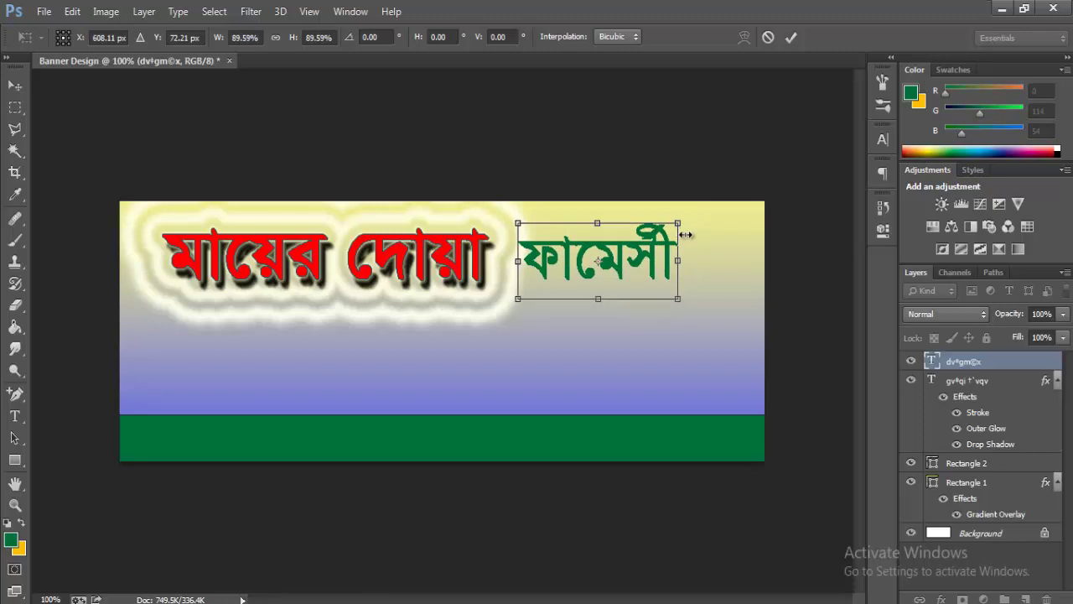
pyautogui.press('Up')
pyautogui.press('Up')
pyautogui.press('Up')
pyautogui.press('Up')
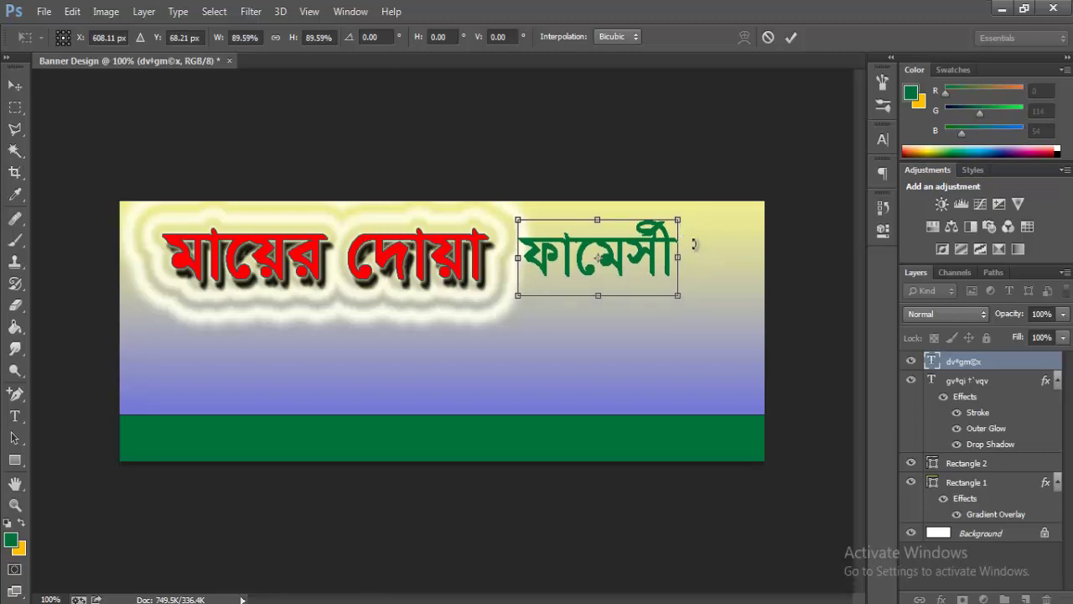
pyautogui.moveTo(682, 245); pyautogui.dragTo(702, 246)
pyautogui.press('Return')
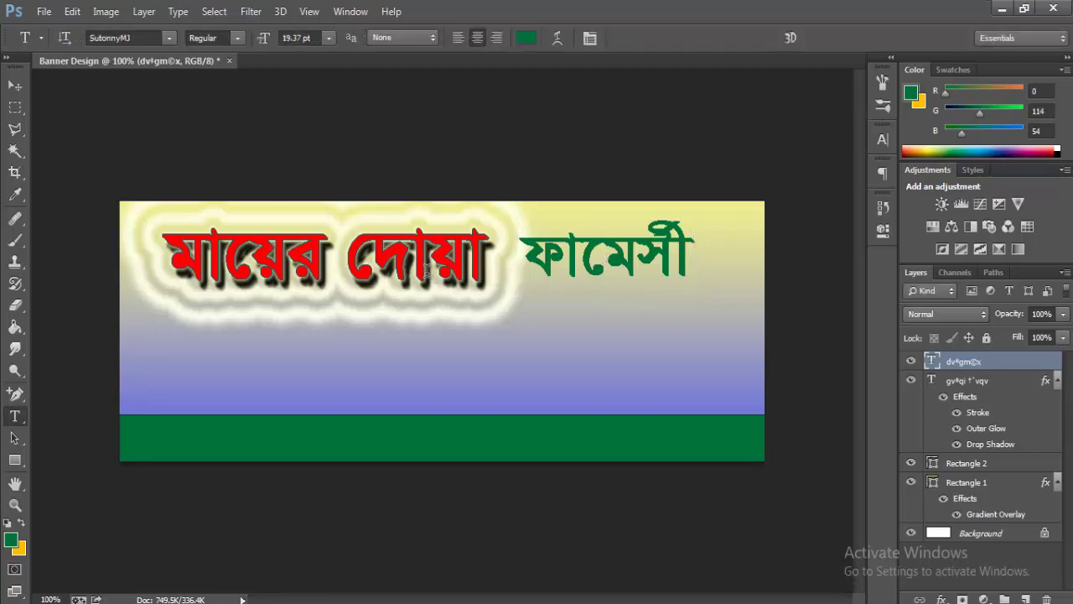
pyautogui.click(607, 260)
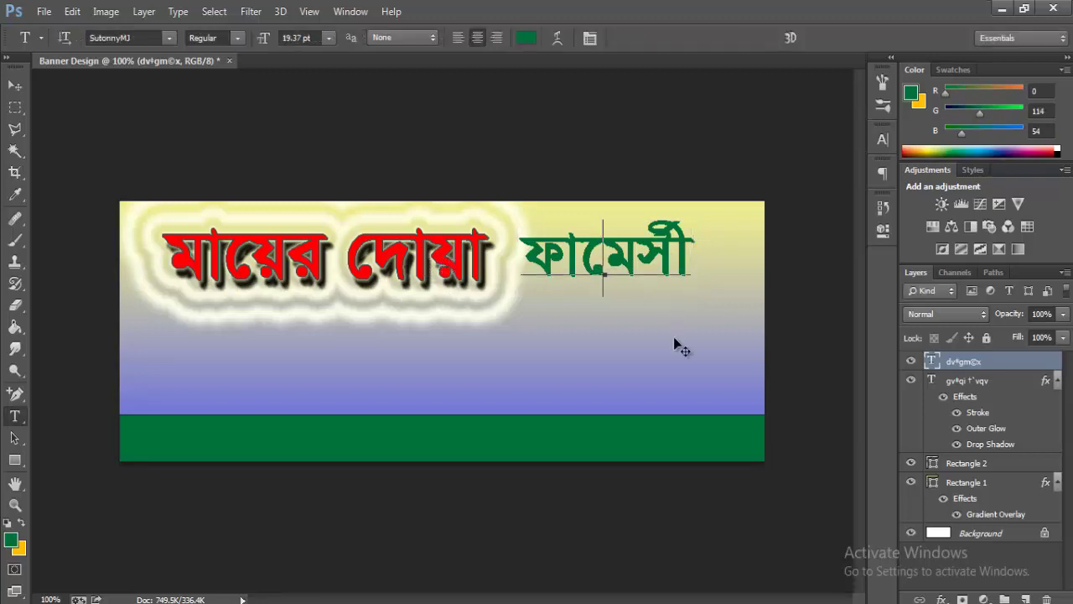
pyautogui.moveTo(674, 356); pyautogui.dragTo(705, 353)
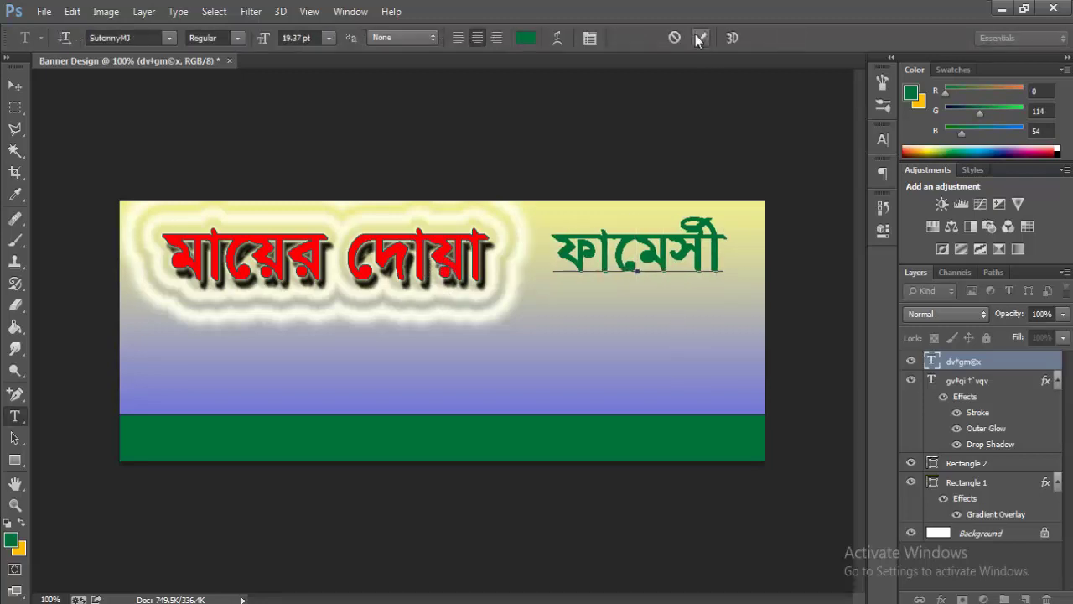
# - Enlarge the red headline to about 109% and nudge it right and down
pyautogui.click(430, 256)
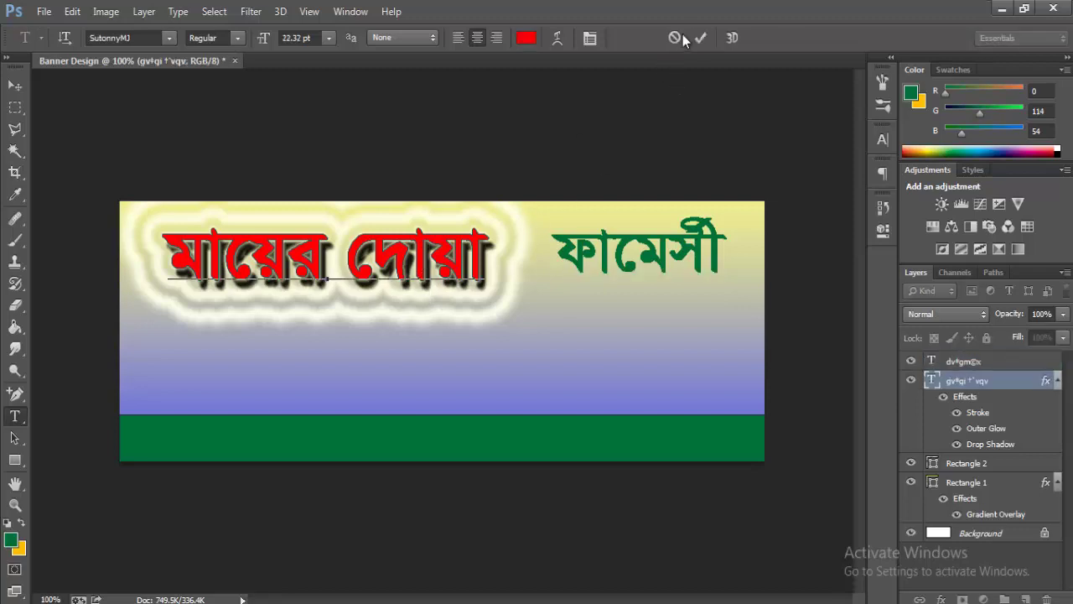
pyautogui.click(700, 36)
pyautogui.hotkey('ctrl', 't')
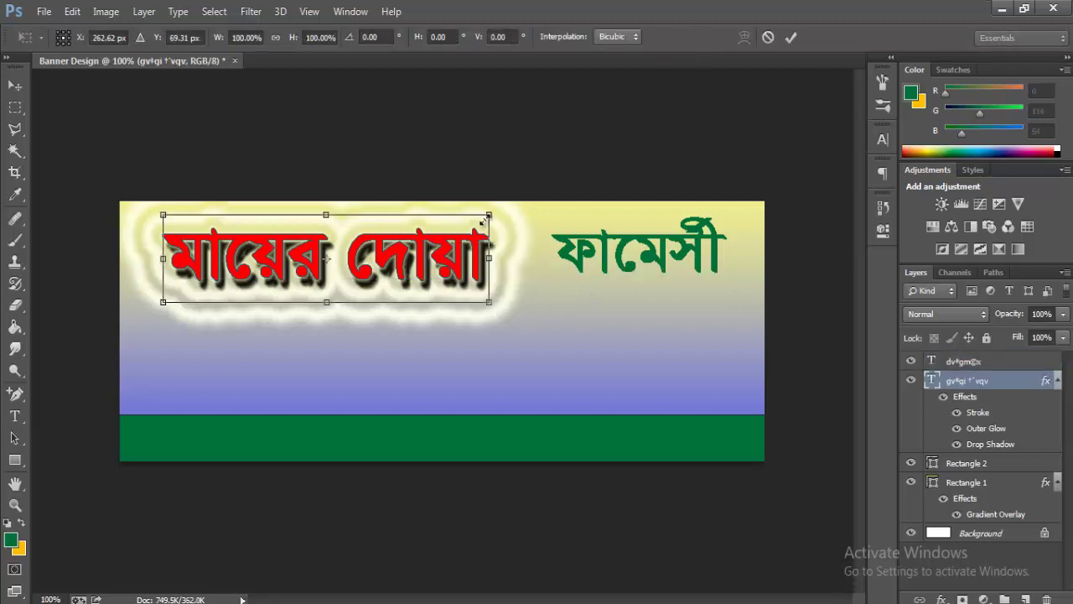
pyautogui.moveTo(491, 206); pyautogui.dragTo(504, 210)
pyautogui.press('Right')
pyautogui.press('Right')
pyautogui.press('Right')
pyautogui.press('Right')
pyautogui.press('Right')
pyautogui.press('Right')
pyautogui.press('Right')
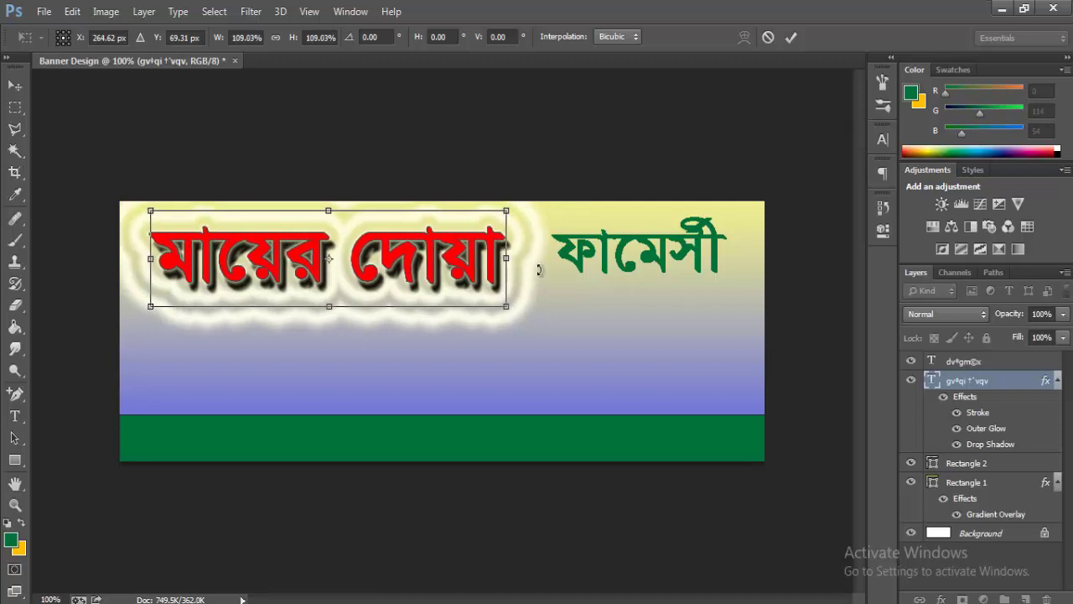
pyautogui.press('Right')
pyautogui.press('Right')
pyautogui.press('Right')
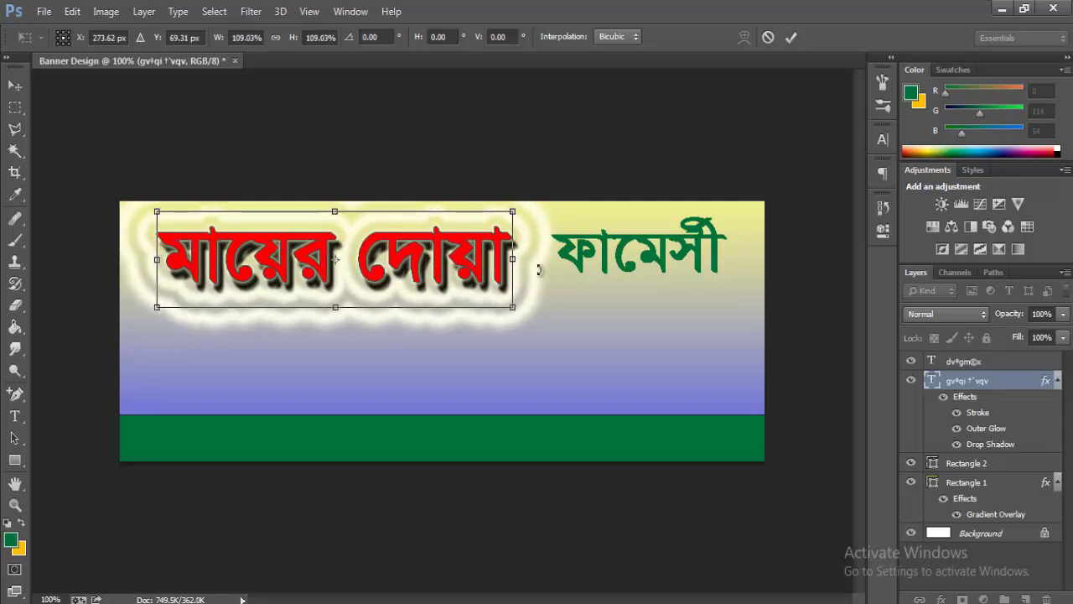
pyautogui.press('Down')
pyautogui.press('Down')
pyautogui.press('Return')
# - Shift the green word slightly down and right and commit it
pyautogui.click(639, 250)
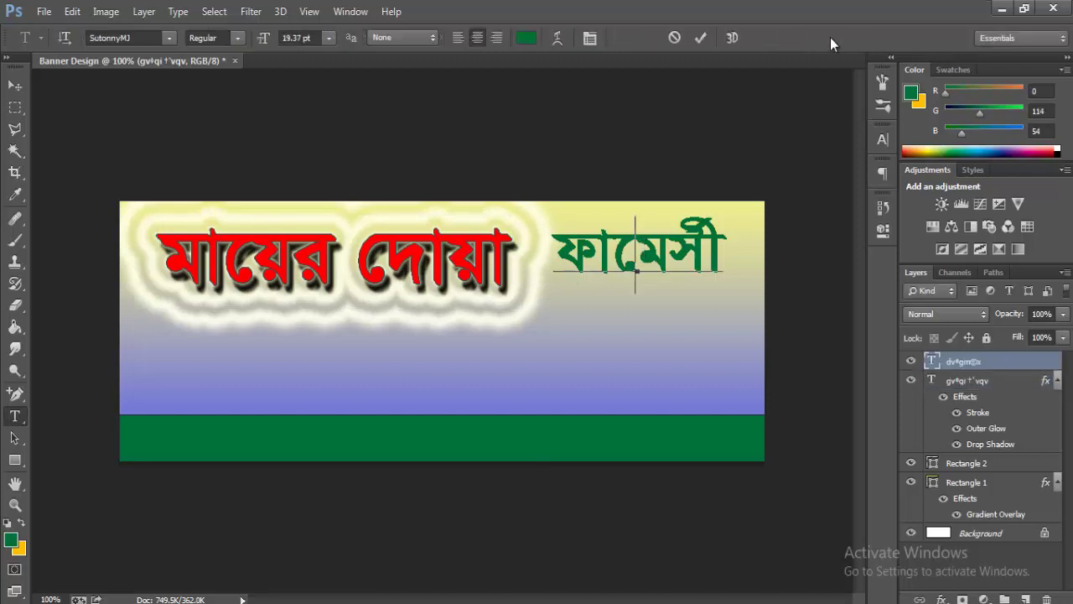
pyautogui.moveTo(676, 386)
pyautogui.mouseDown()
pyautogui.moveTo(686, 391)
pyautogui.moveTo(682, 383)
pyautogui.mouseUp()
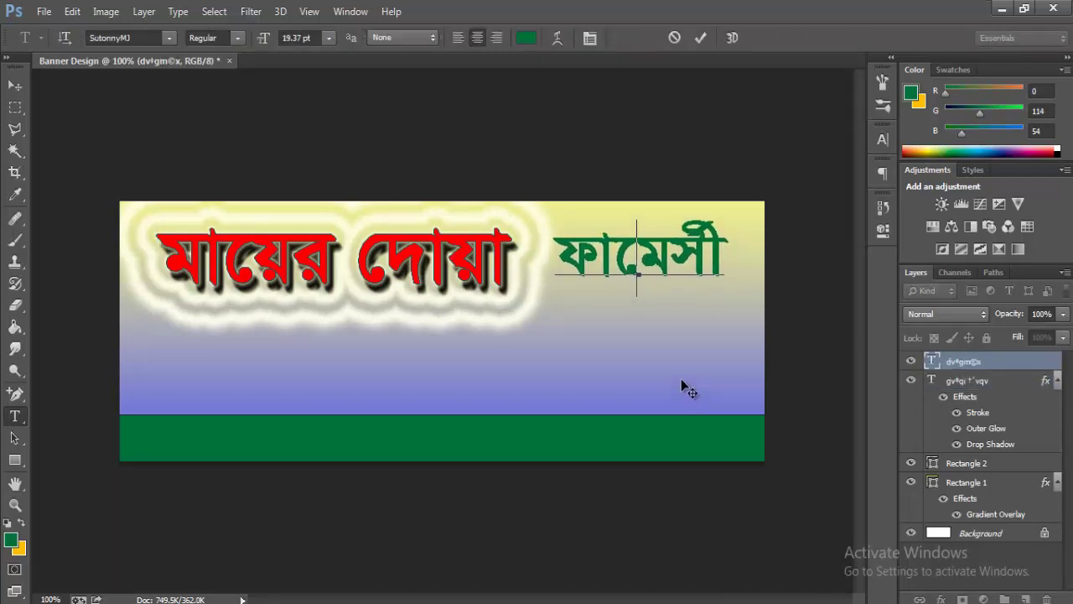
pyautogui.click(979, 363)
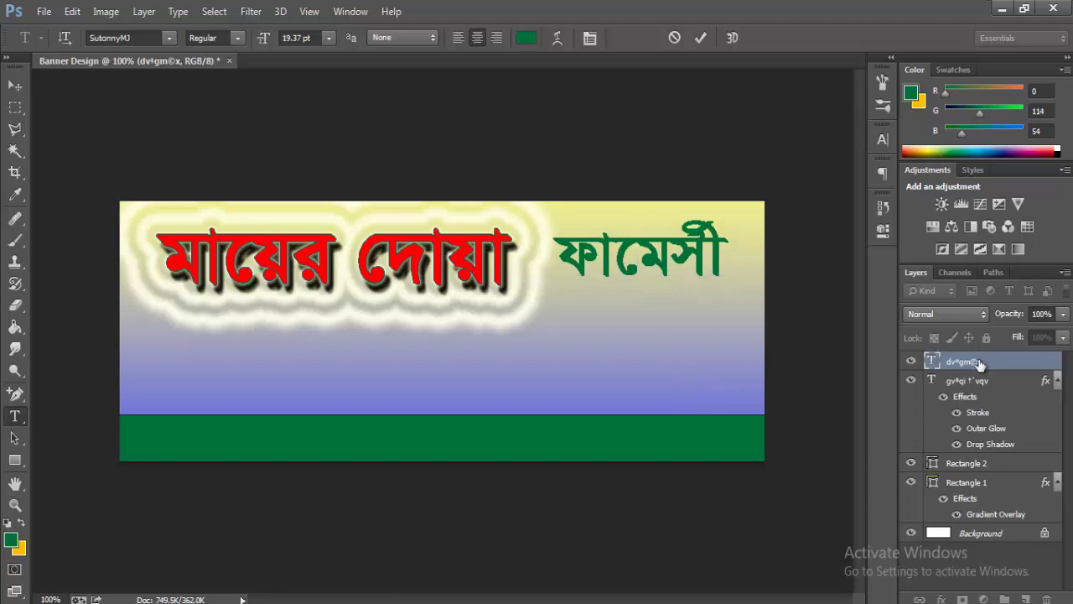
pyautogui.rightClick(977, 362)
# - Outline the green word with a pale e8e8f0 stroke, size raised slightly
pyautogui.click(731, 114)
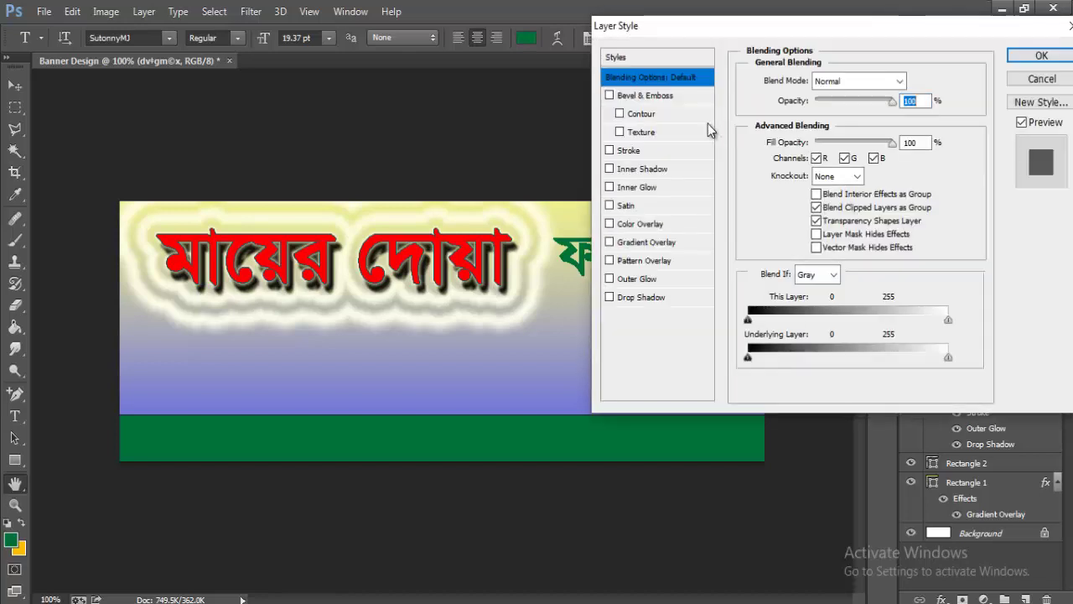
pyautogui.moveTo(701, 32); pyautogui.dragTo(841, 45)
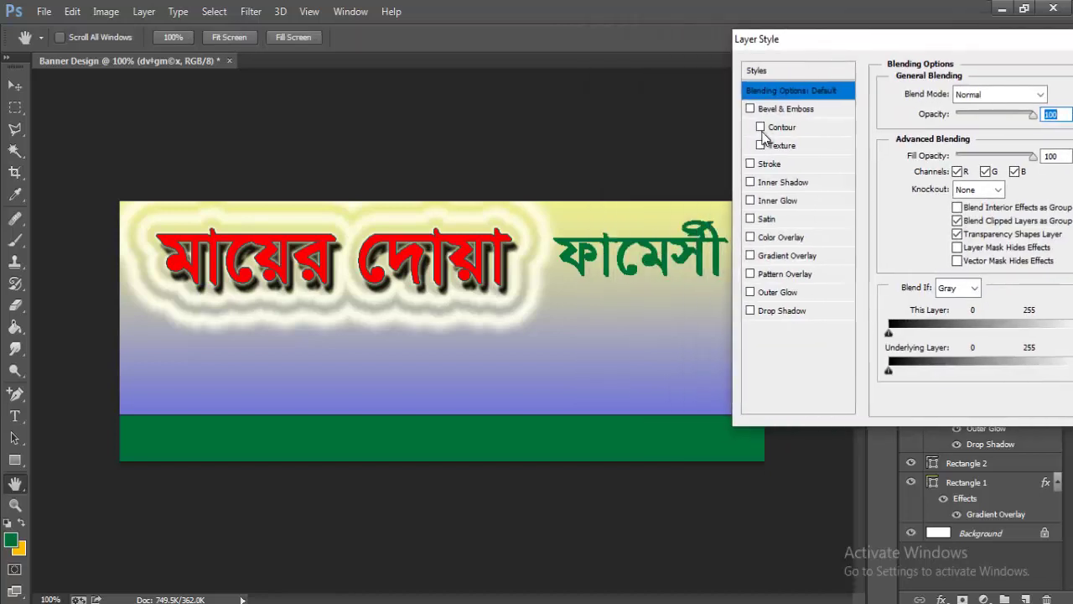
pyautogui.click(770, 165)
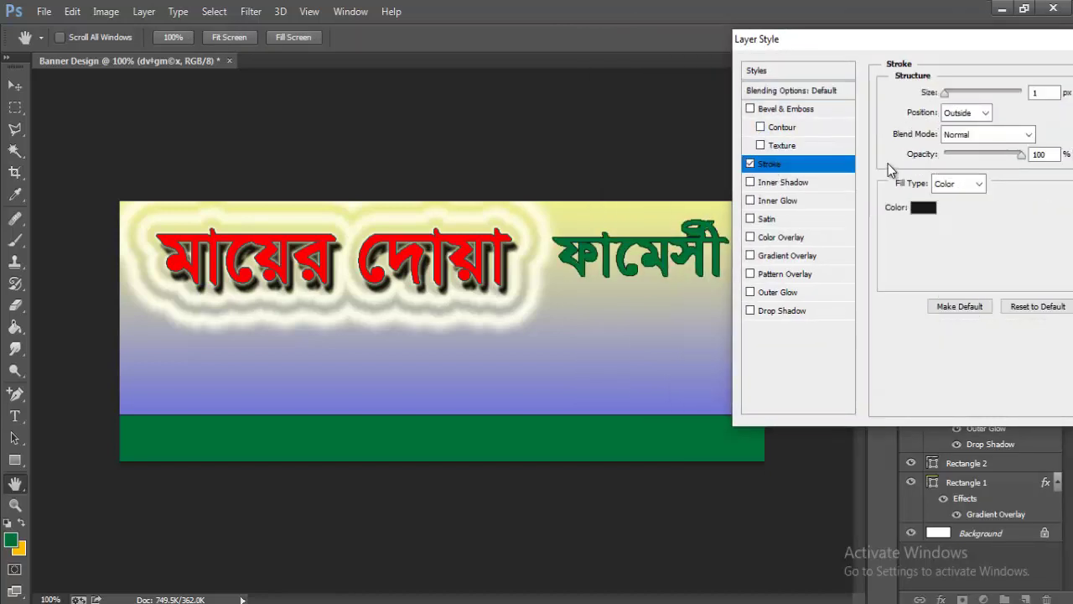
pyautogui.click(922, 207)
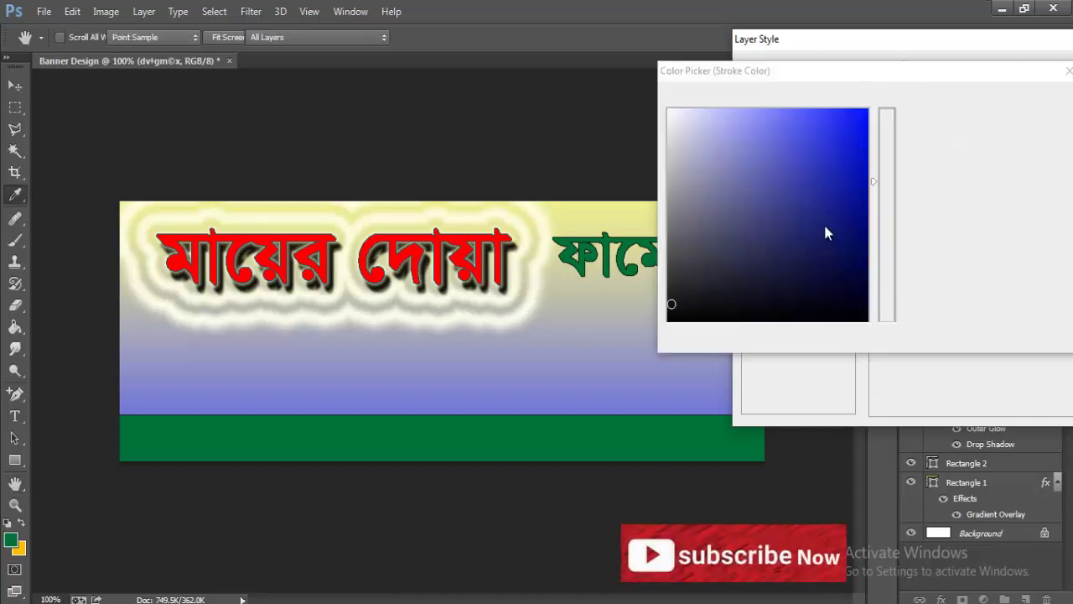
pyautogui.click(675, 120)
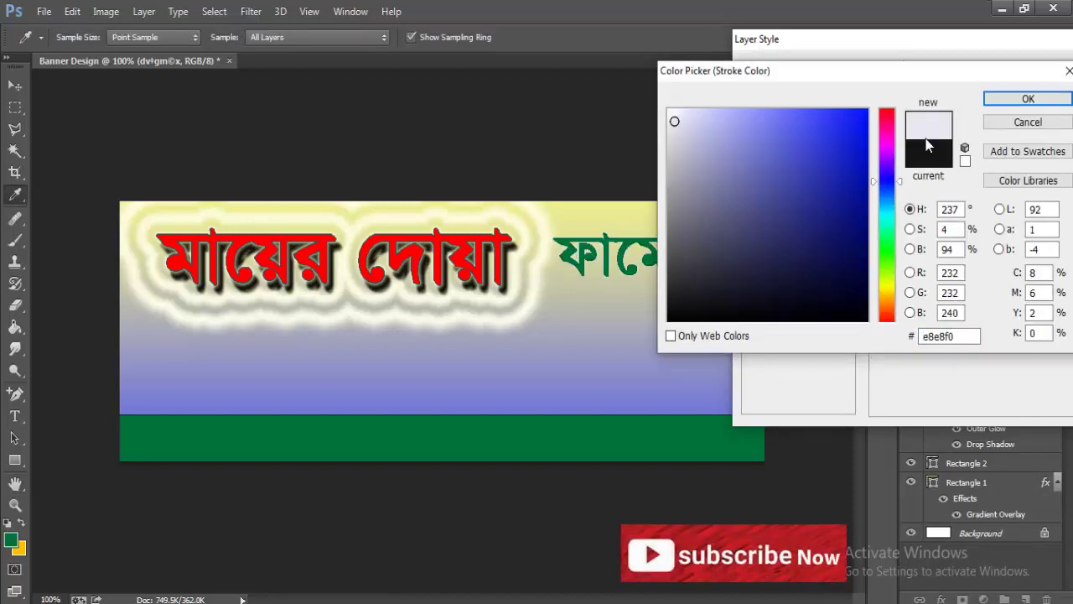
pyautogui.click(998, 99)
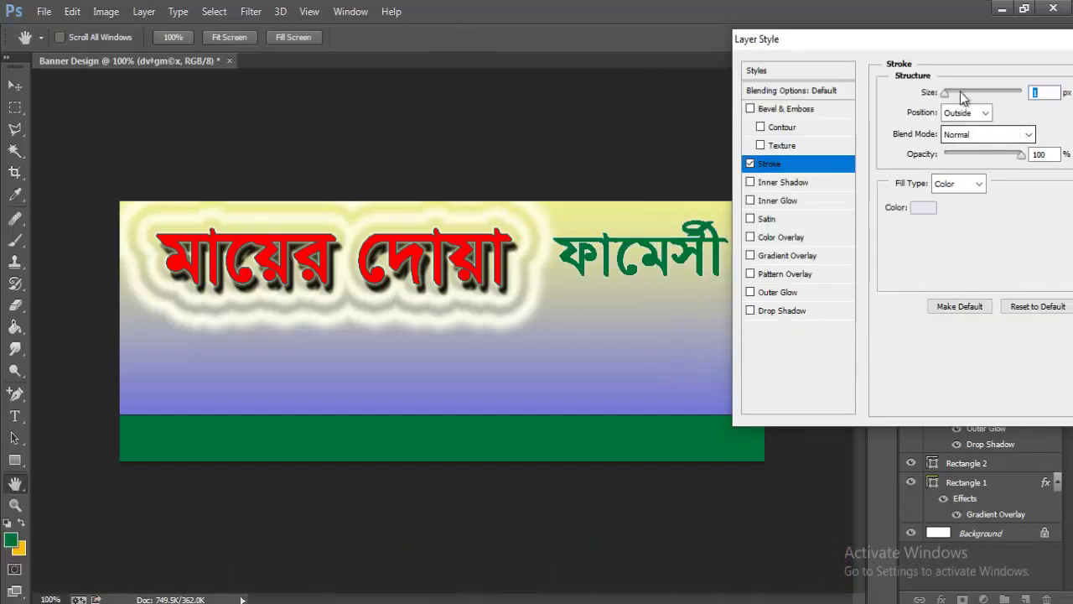
pyautogui.moveTo(949, 94); pyautogui.dragTo(956, 96)
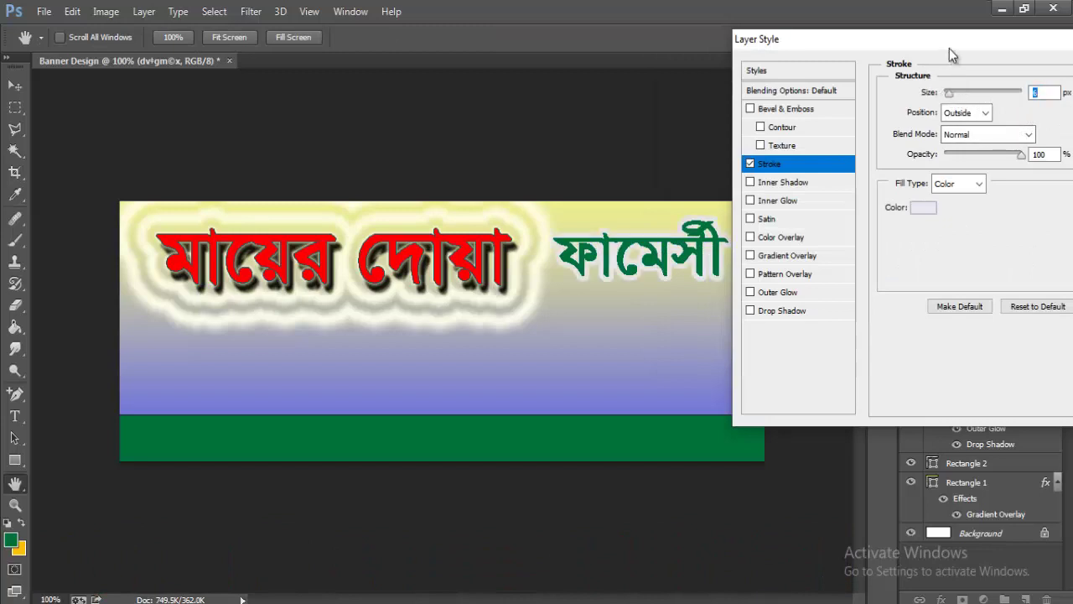
pyautogui.moveTo(949, 48); pyautogui.dragTo(753, 53)
pyautogui.click(989, 90)
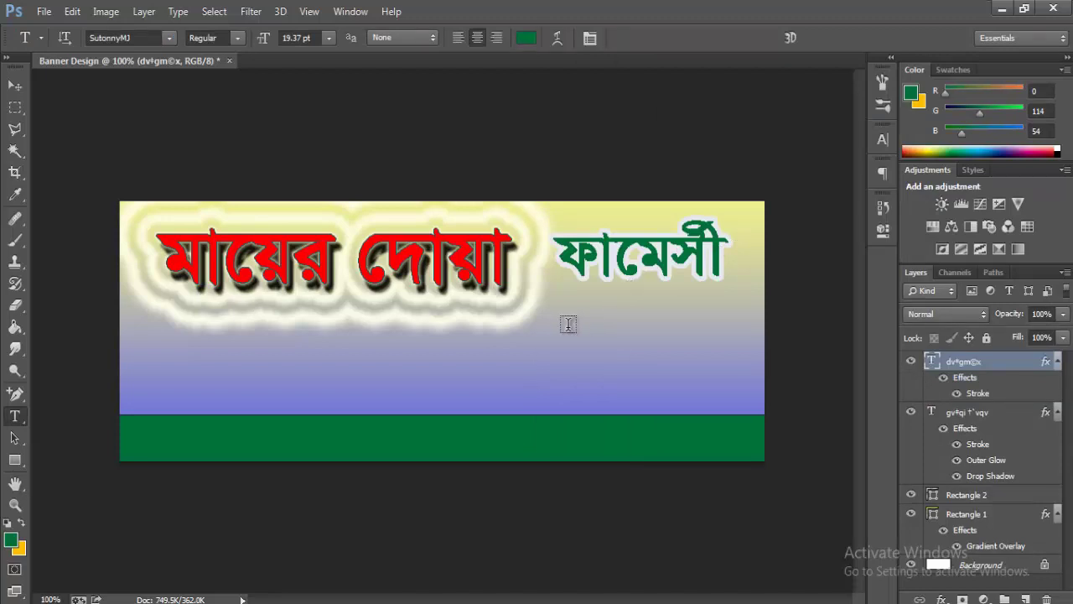
# - Type the owner's name in Bengali on a new line below the pharmacy title
pyautogui.click(554, 317)
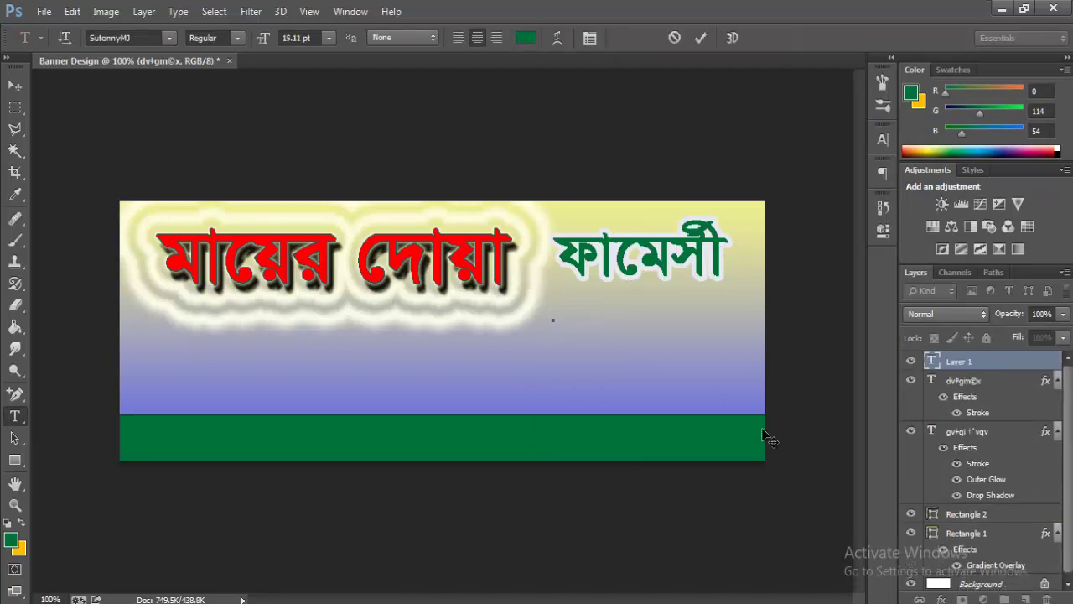
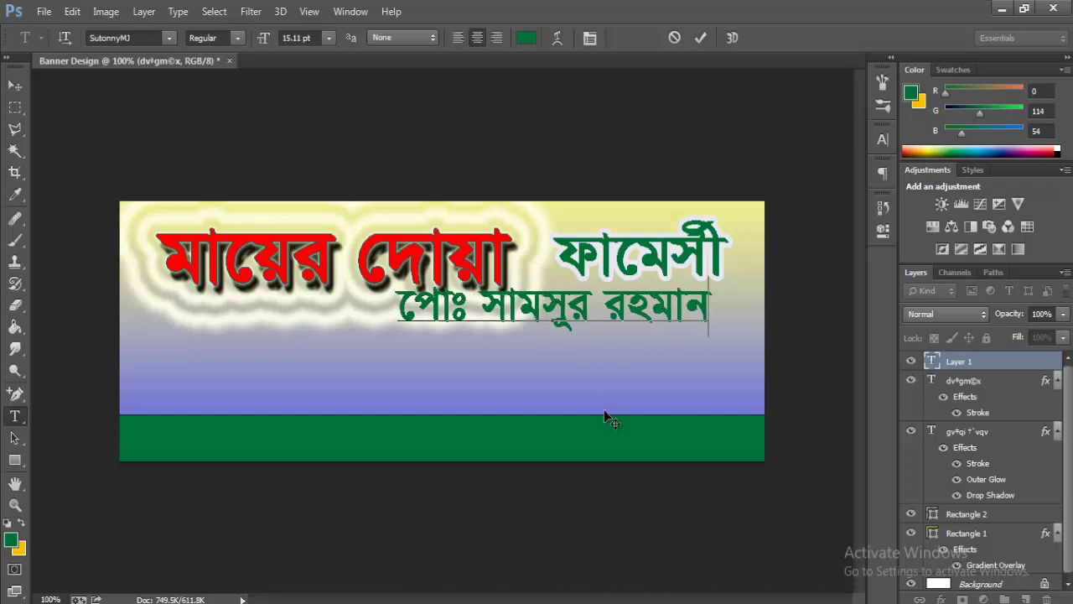
pyautogui.hotkey('ctrl', 'a')
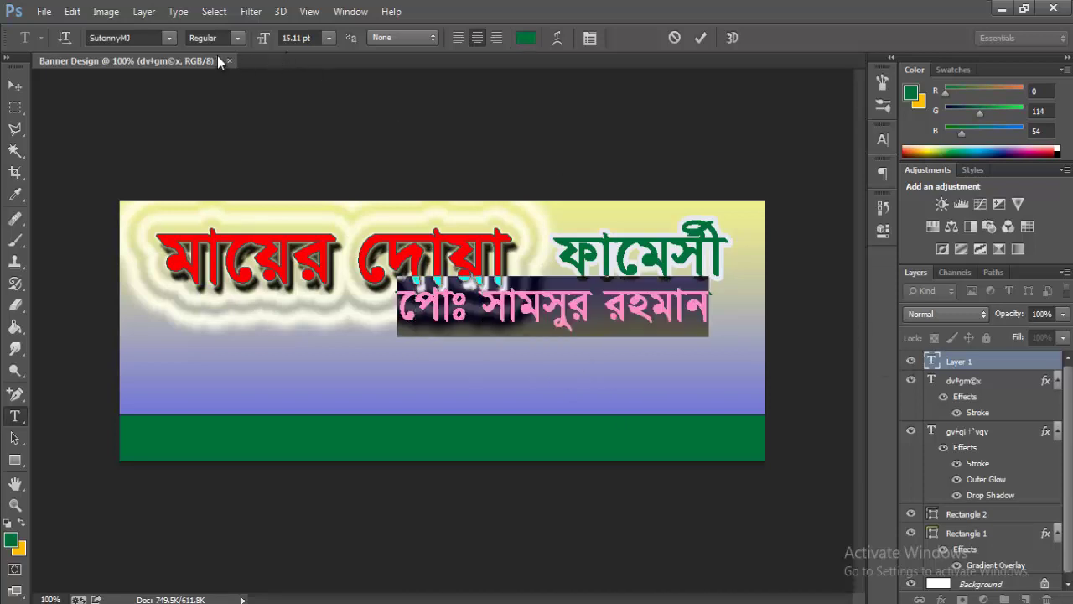
# - Set the name line to 11 pt, move it right beneath the title, and commit
pyautogui.click(329, 38)
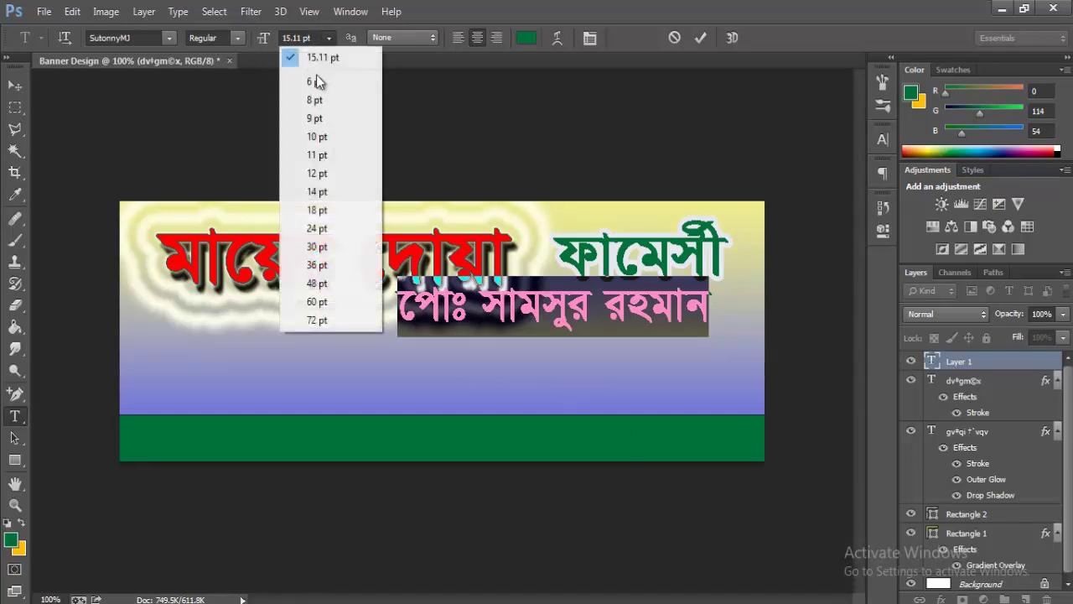
pyautogui.click(316, 173)
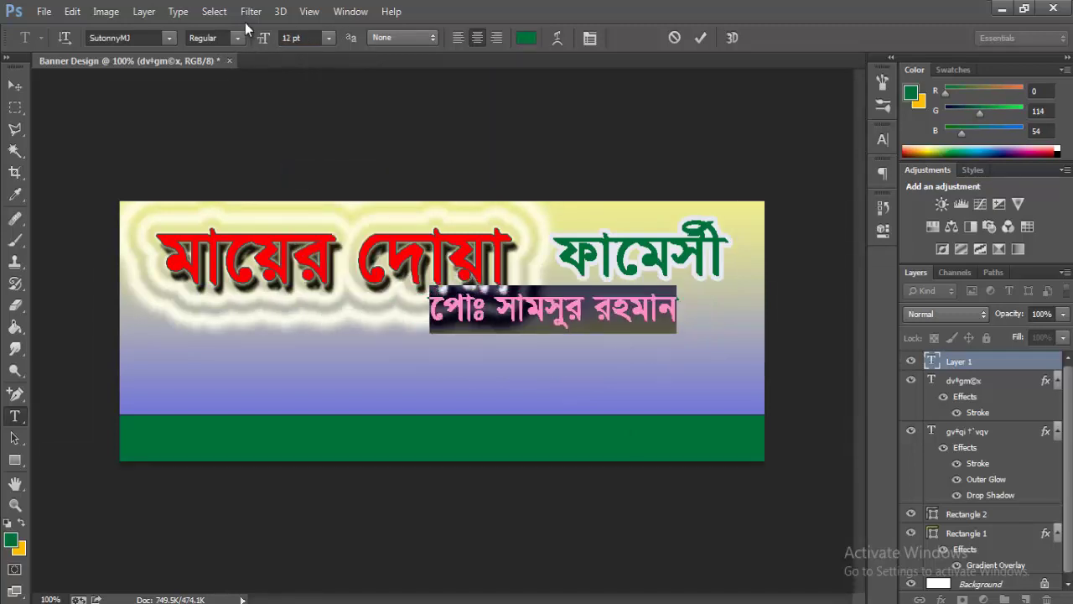
pyautogui.click(327, 37)
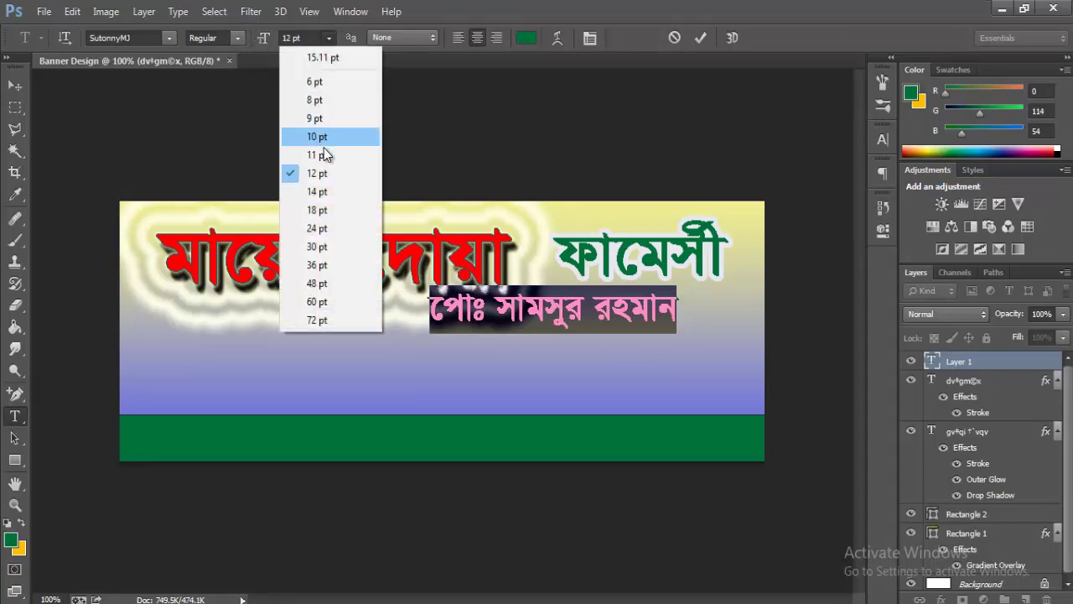
pyautogui.click(318, 152)
pyautogui.click(640, 326)
pyautogui.moveTo(637, 372); pyautogui.dragTo(700, 380)
pyautogui.click(700, 38)
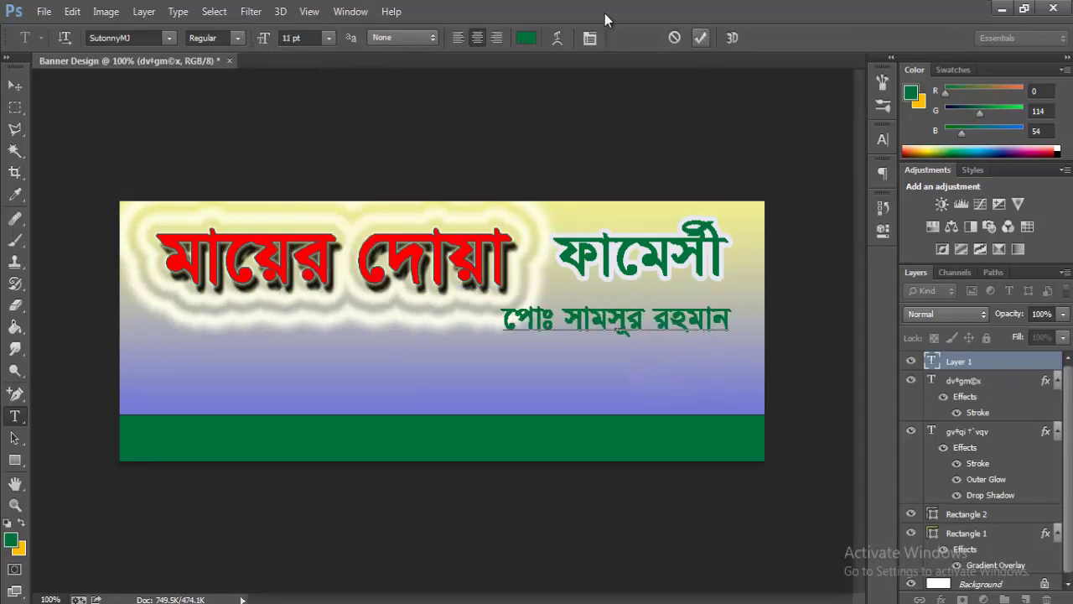
# - Scale the owner's-name line down to about 79% with Free Transform
pyautogui.click(72, 12)
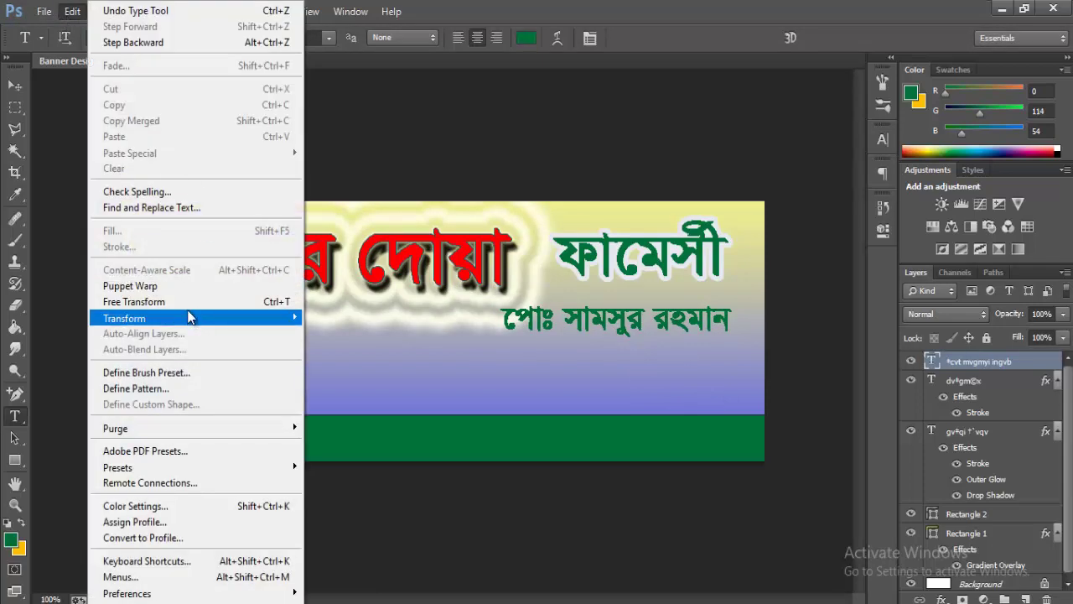
pyautogui.click(252, 298)
pyautogui.moveTo(736, 299)
pyautogui.mouseDown()
pyautogui.moveTo(707, 303)
pyautogui.moveTo(717, 320)
pyautogui.moveTo(715, 298)
pyautogui.moveTo(746, 278)
pyautogui.moveTo(735, 289)
pyautogui.mouseUp()
pyautogui.press('Return')
# - Turn off Faux Bold for the whole name line
pyautogui.press('t')
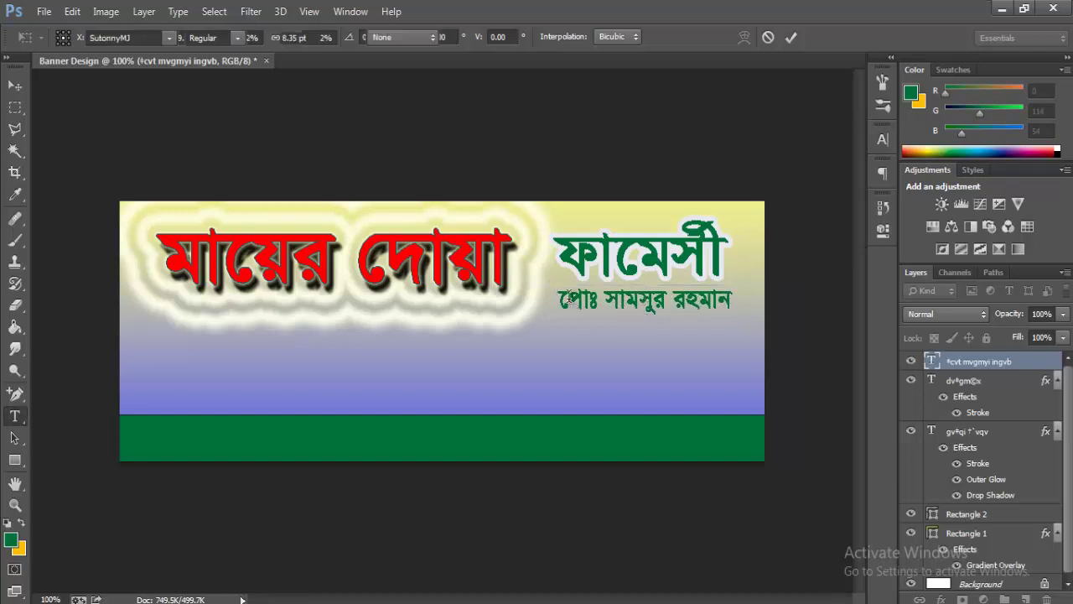
pyautogui.moveTo(564, 299); pyautogui.dragTo(857, 315)
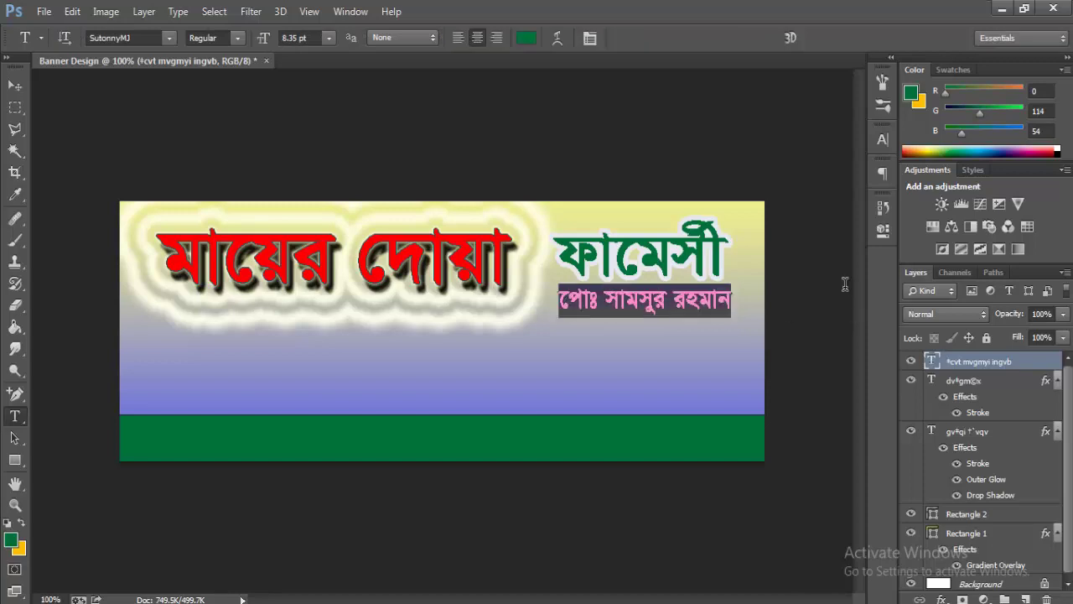
pyautogui.click(589, 39)
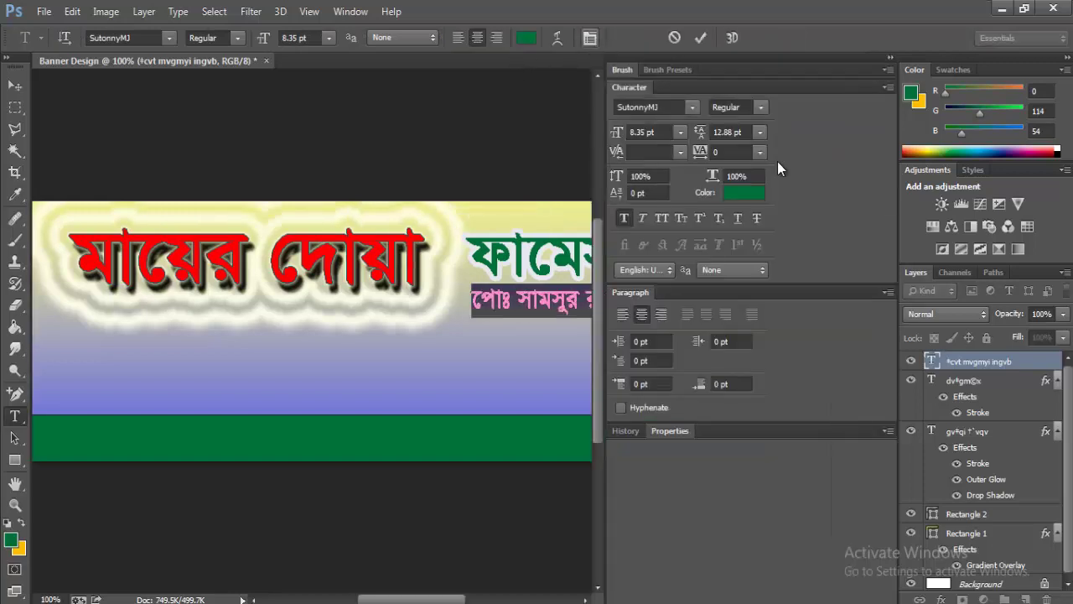
pyautogui.click(624, 220)
pyautogui.click(889, 59)
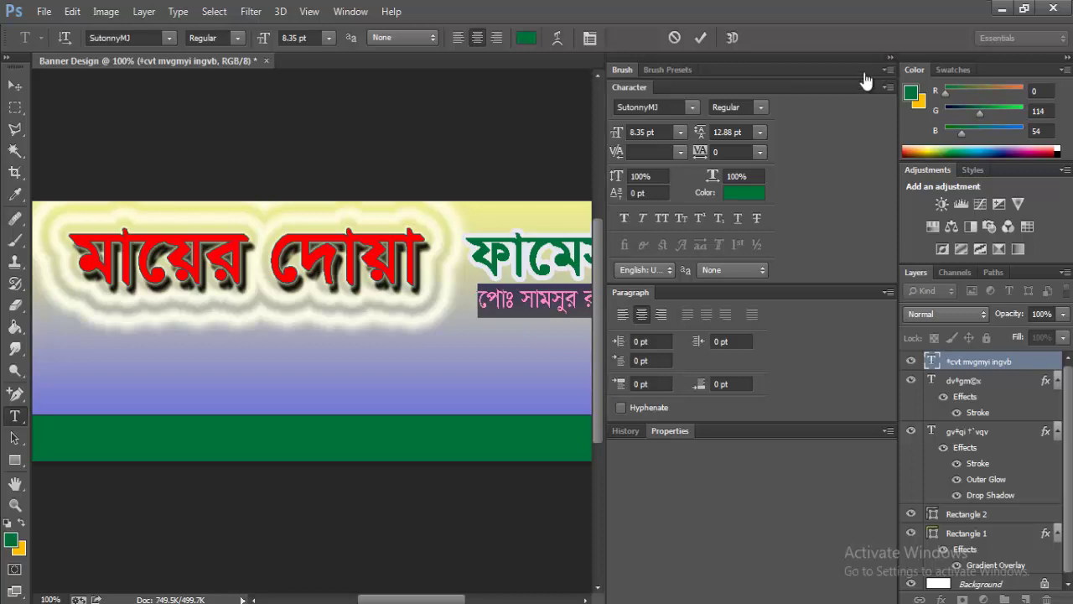
# - Make the name line text black and commit it
pyautogui.click(11, 540)
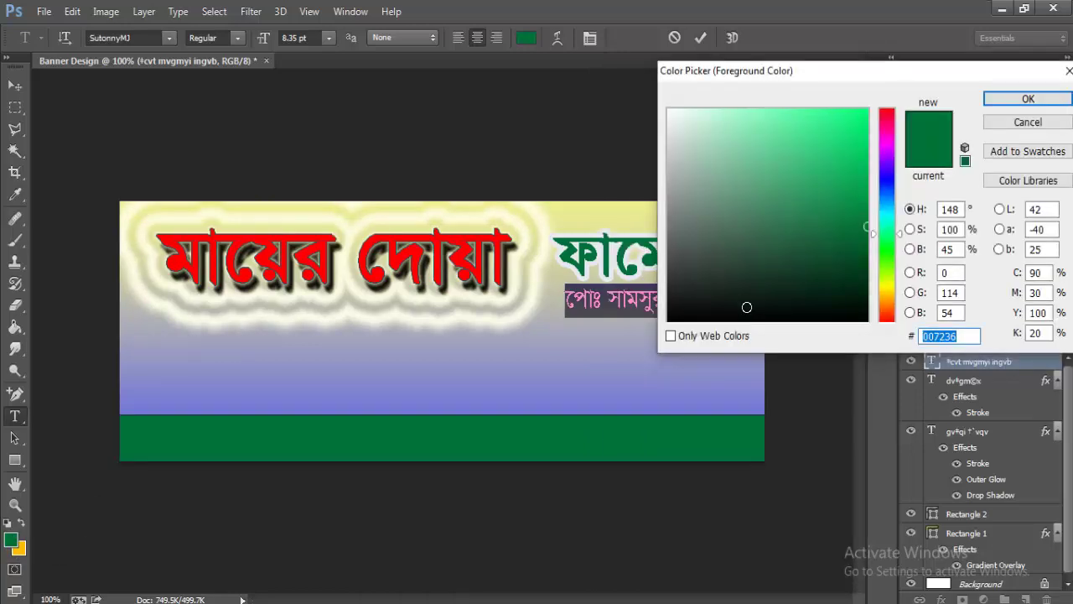
pyautogui.click(768, 318)
pyautogui.click(1028, 98)
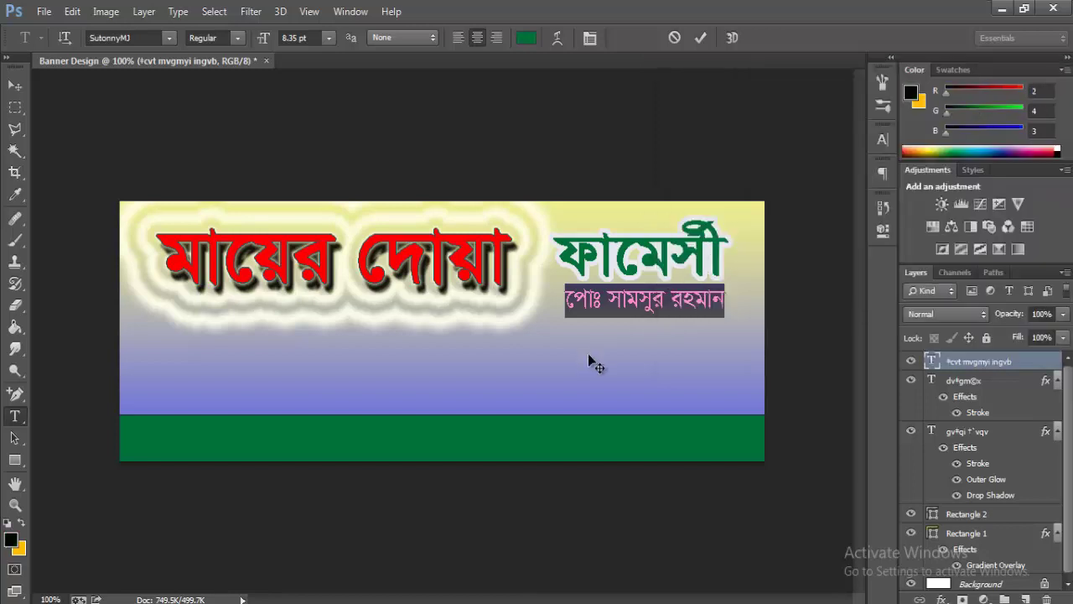
pyautogui.click(627, 300)
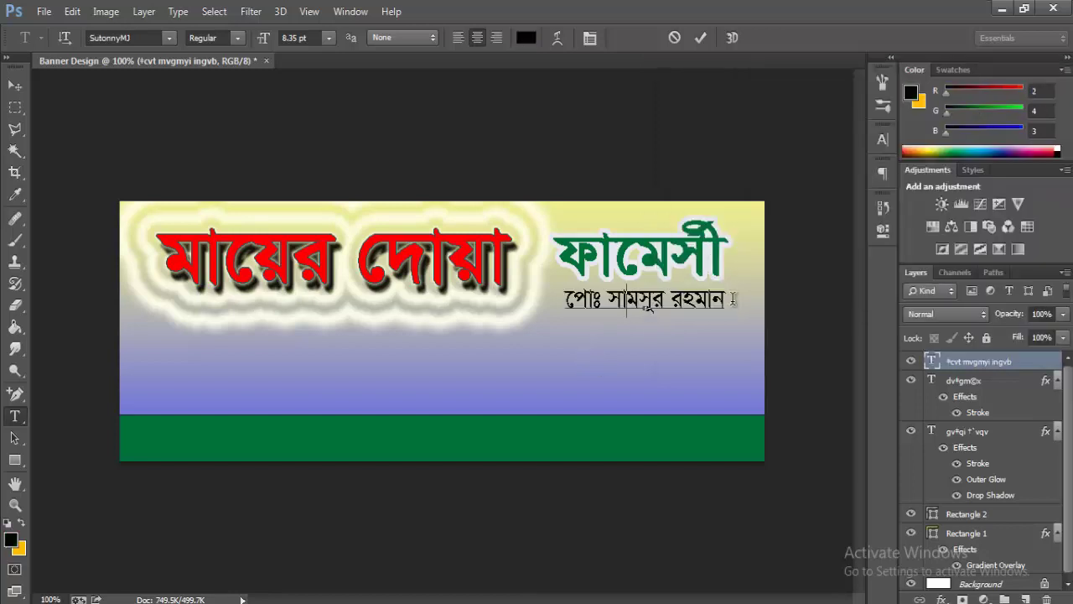
pyautogui.click(701, 37)
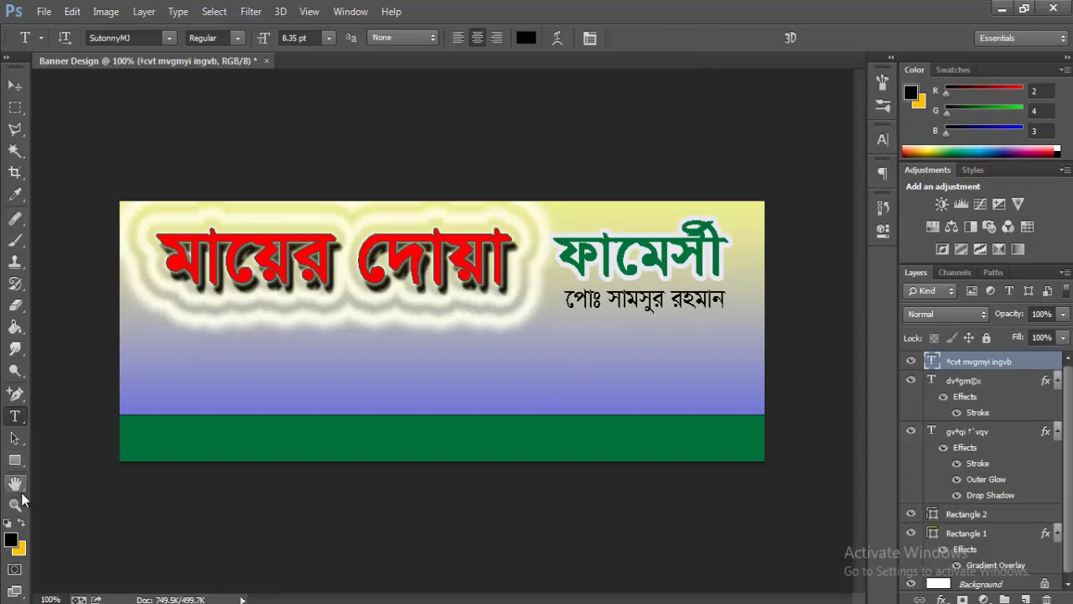
# - Draw a circle of about 127 × 123 px over the sky and green strip
pyautogui.click(16, 460)
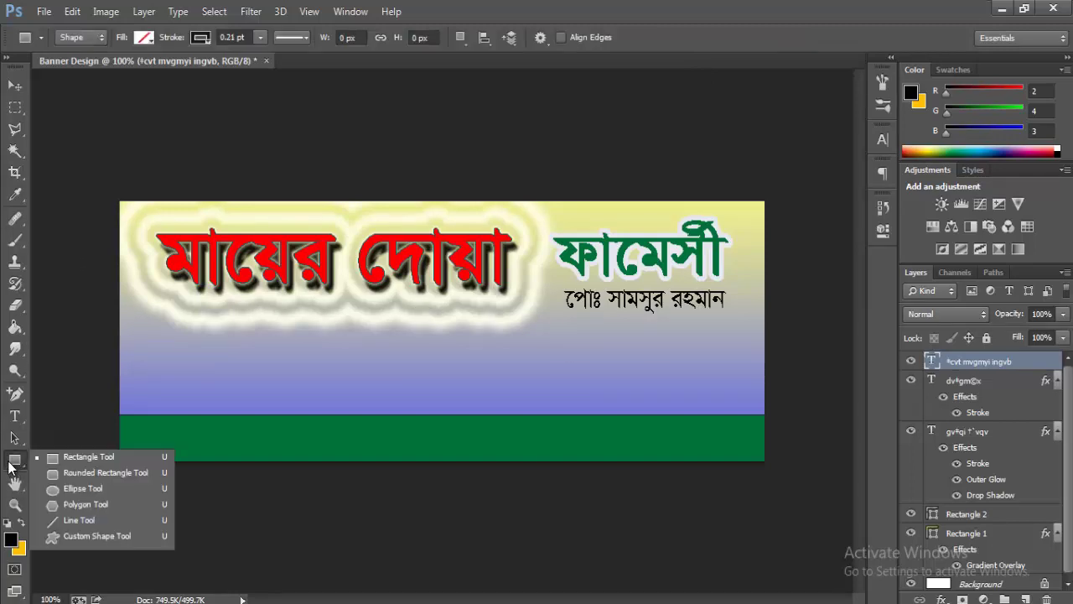
pyautogui.click(82, 488)
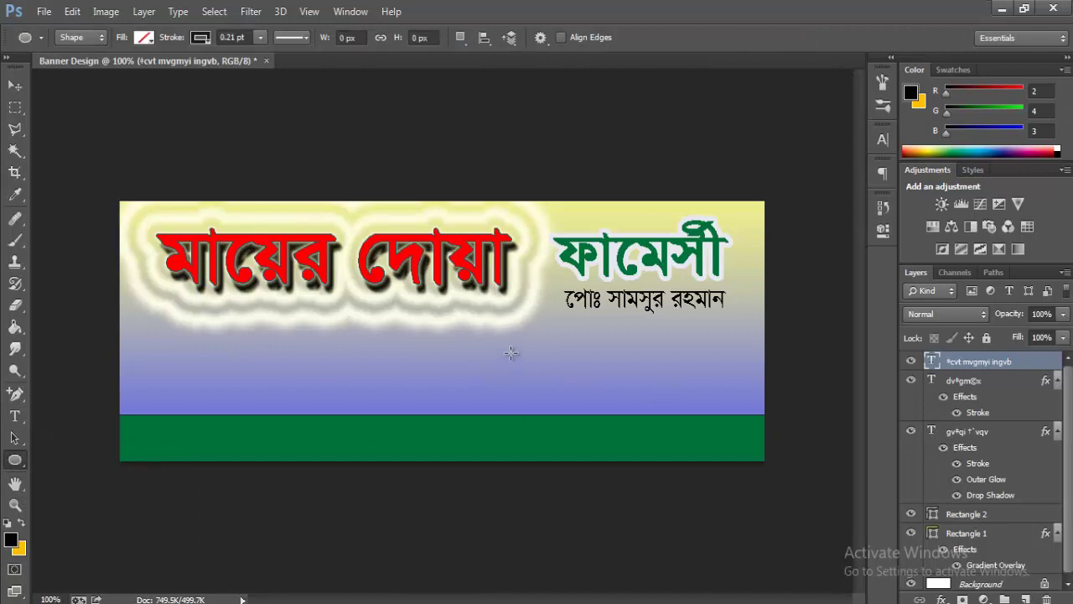
pyautogui.moveTo(486, 333); pyautogui.dragTo(586, 435)
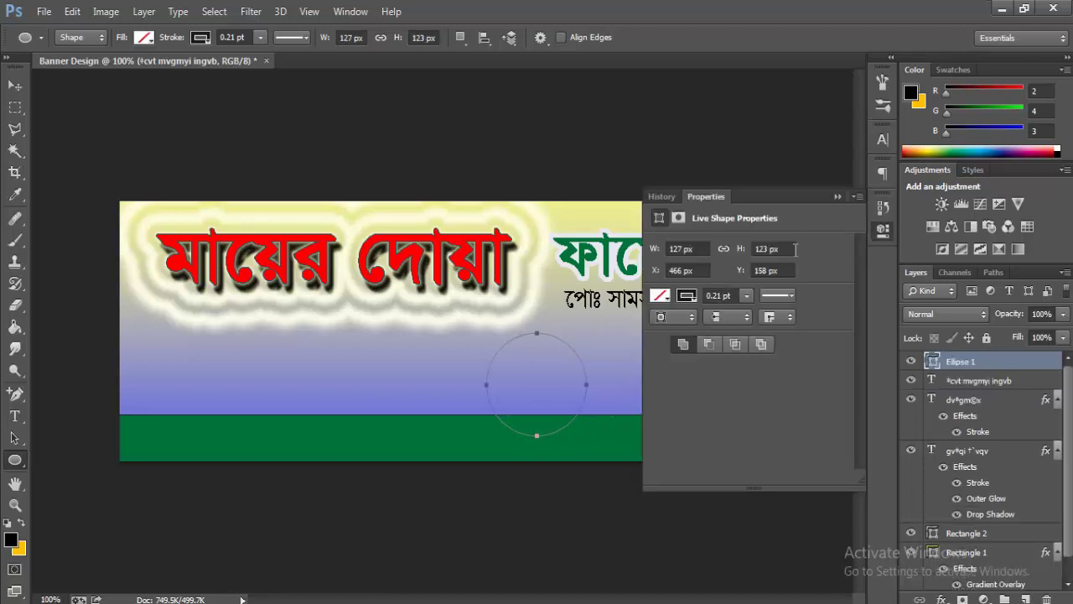
# - Set the circle's fill to yellow in its shape properties
pyautogui.click(664, 298)
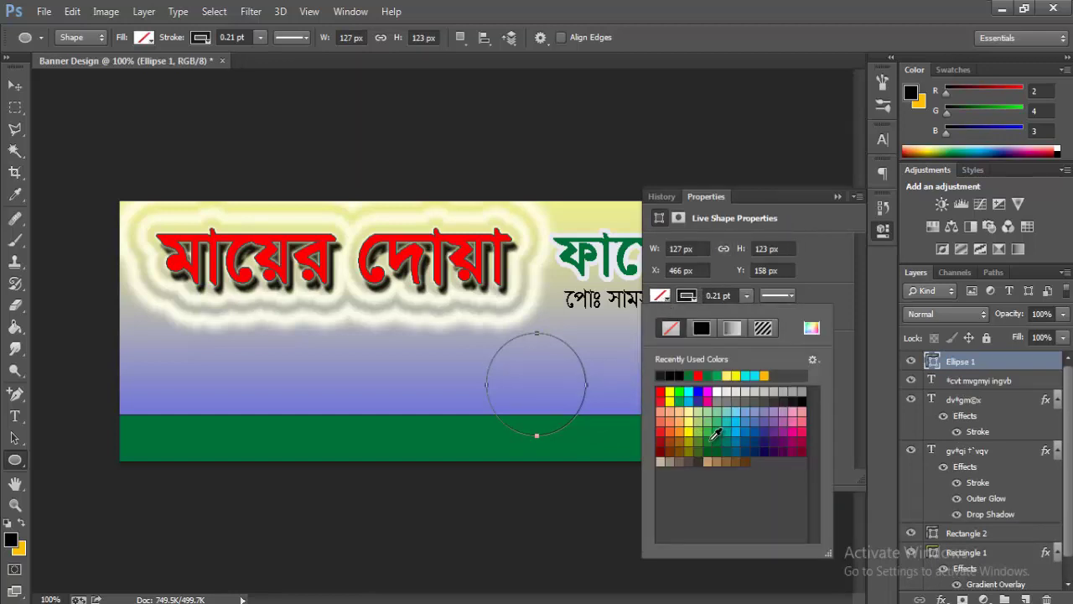
pyautogui.click(698, 438)
pyautogui.click(670, 392)
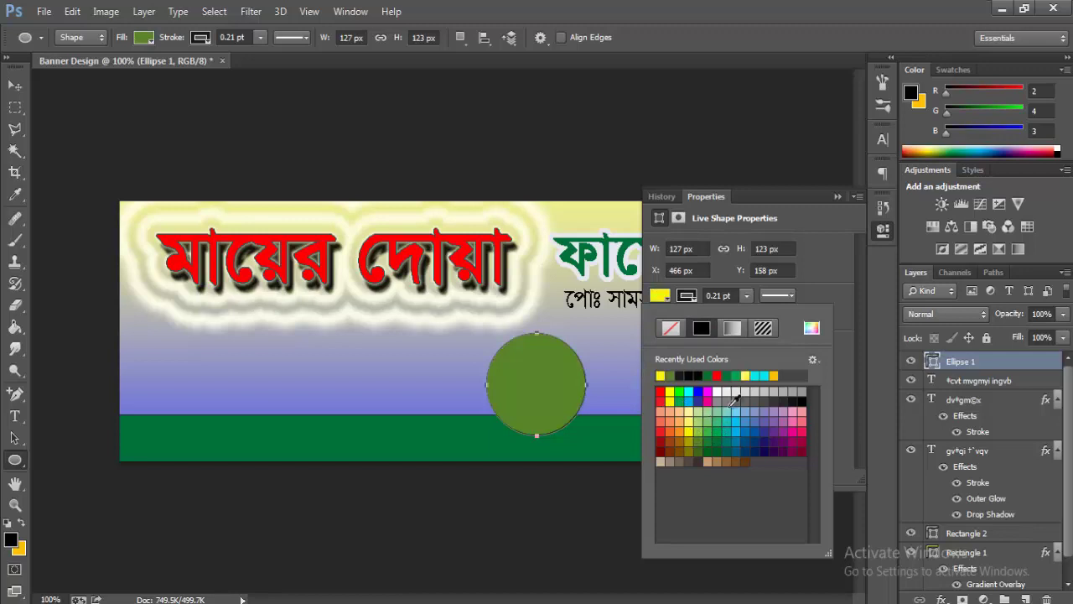
pyautogui.click(838, 197)
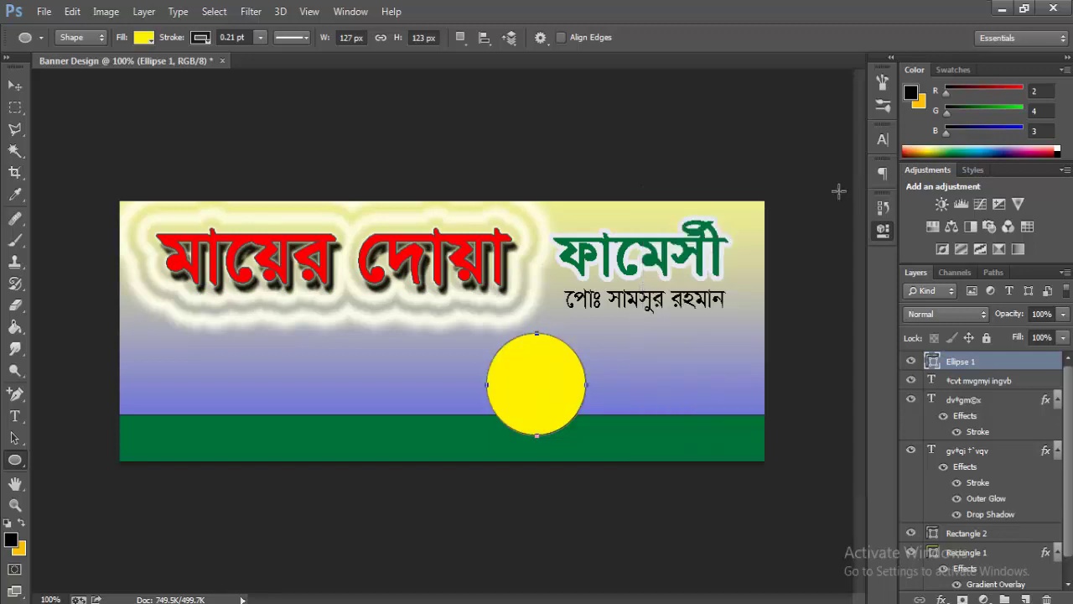
pyautogui.rightClick(967, 372)
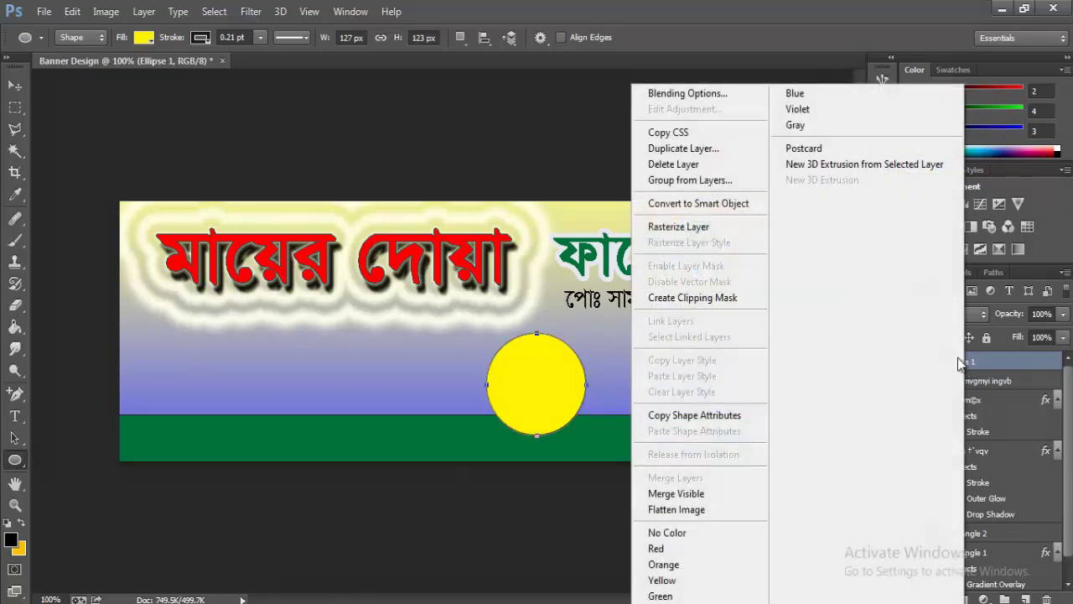
# - Add a 7 px bright yellow #f3ea00 Stroke layer style to Ellipse 1
pyautogui.click(712, 92)
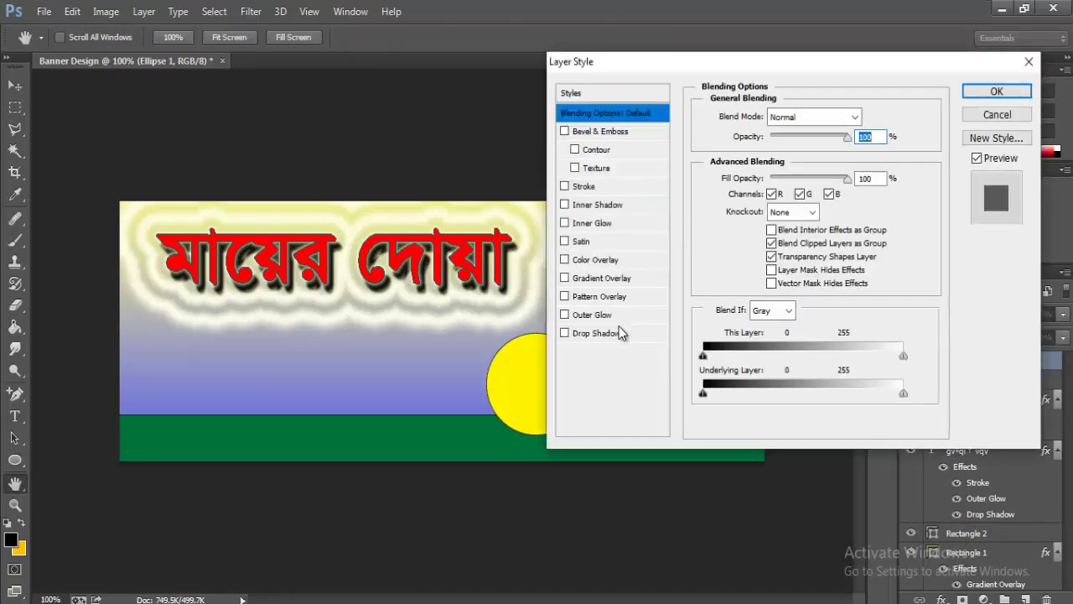
pyautogui.click(588, 186)
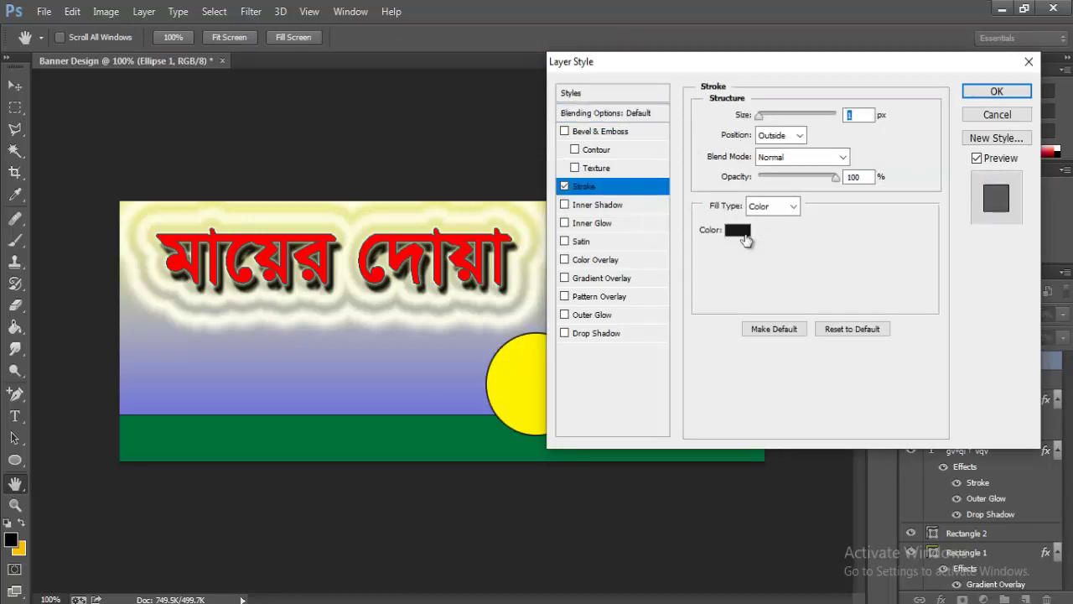
pyautogui.click(743, 236)
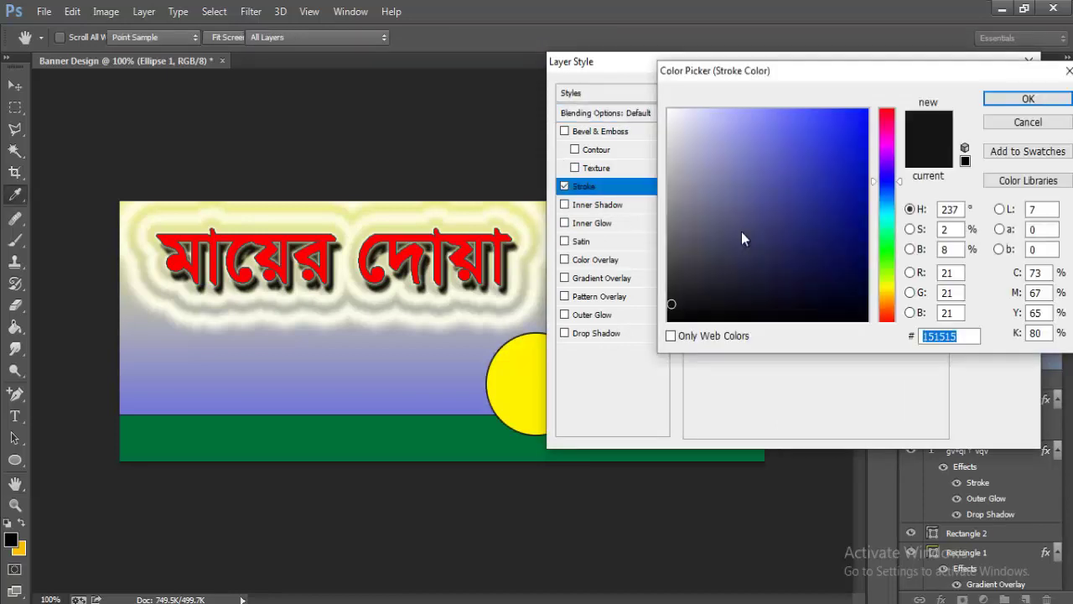
pyautogui.click(886, 287)
pyautogui.click(864, 115)
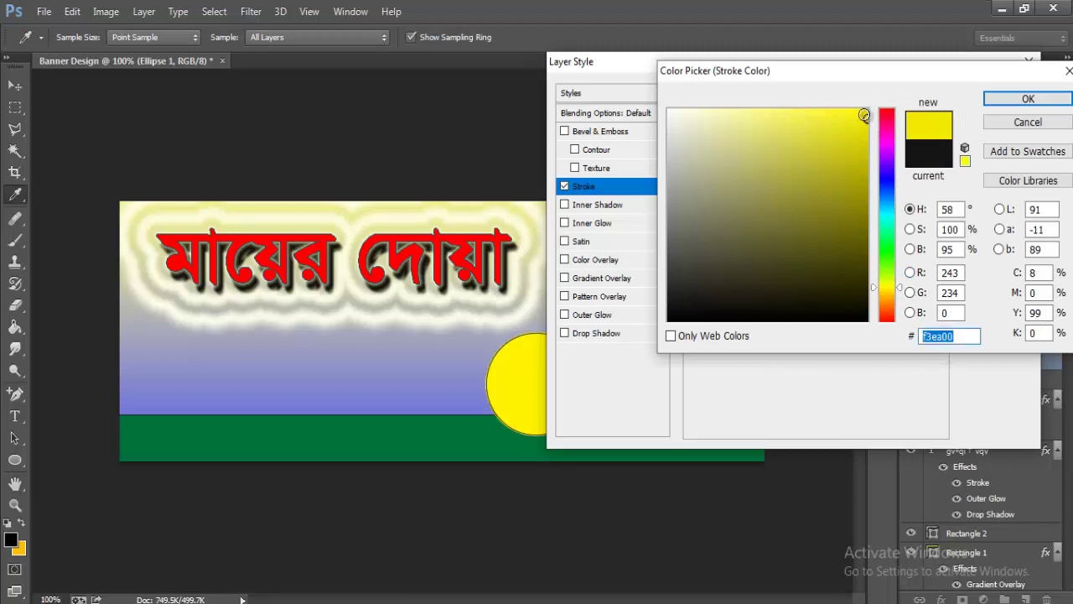
pyautogui.click(1028, 99)
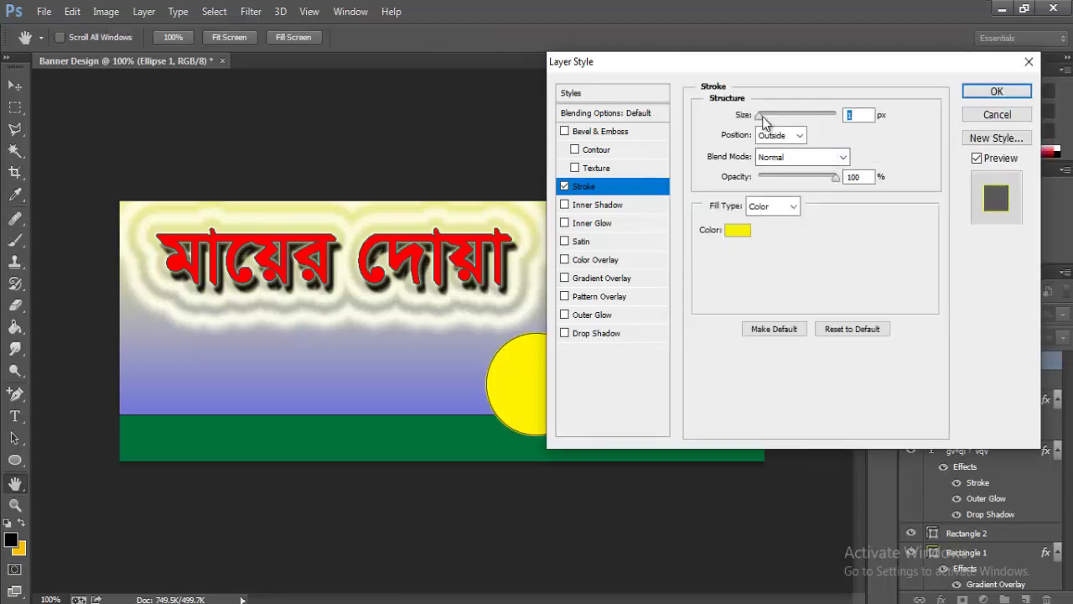
pyautogui.moveTo(763, 122); pyautogui.dragTo(763, 118)
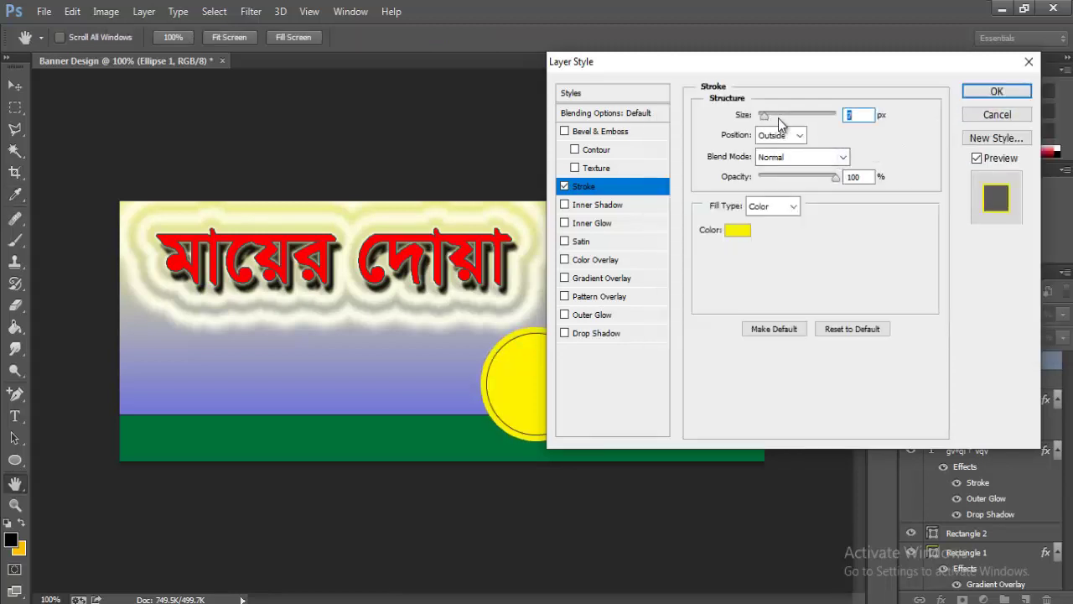
pyautogui.click(995, 90)
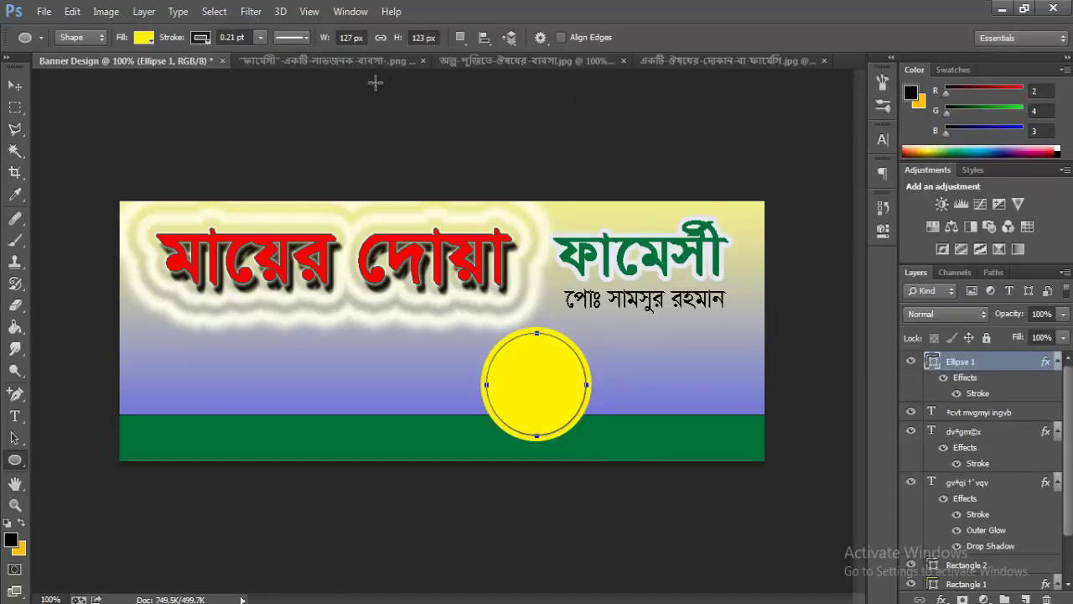
# - Bring the pharmacy photo into the banner and clip it to the circle
pyautogui.click(316, 61)
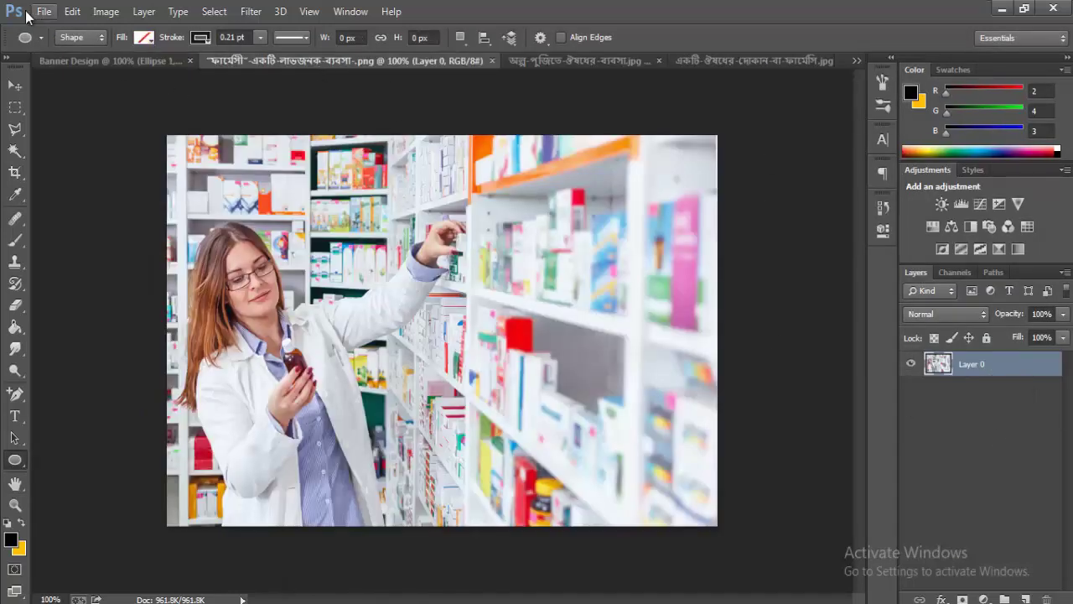
pyautogui.click(14, 85)
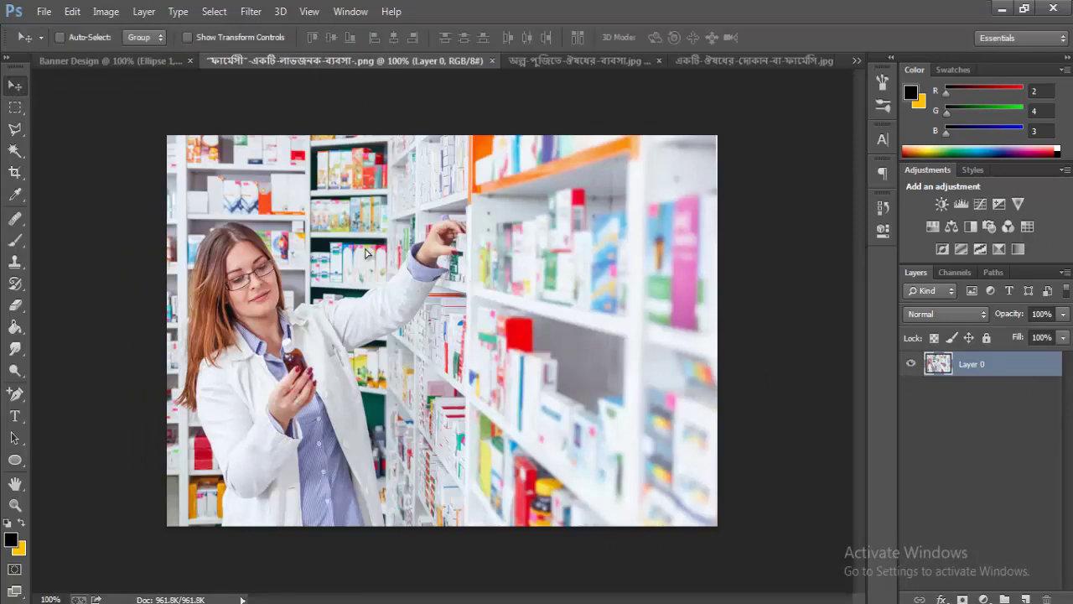
pyautogui.moveTo(424, 258); pyautogui.dragTo(541, 373)
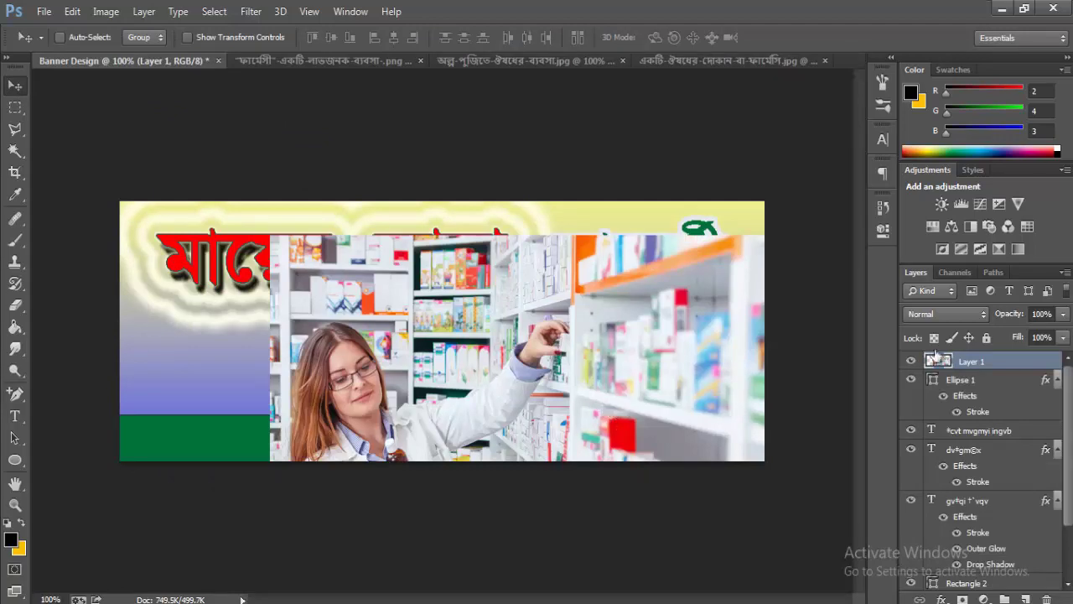
pyautogui.rightClick(981, 361)
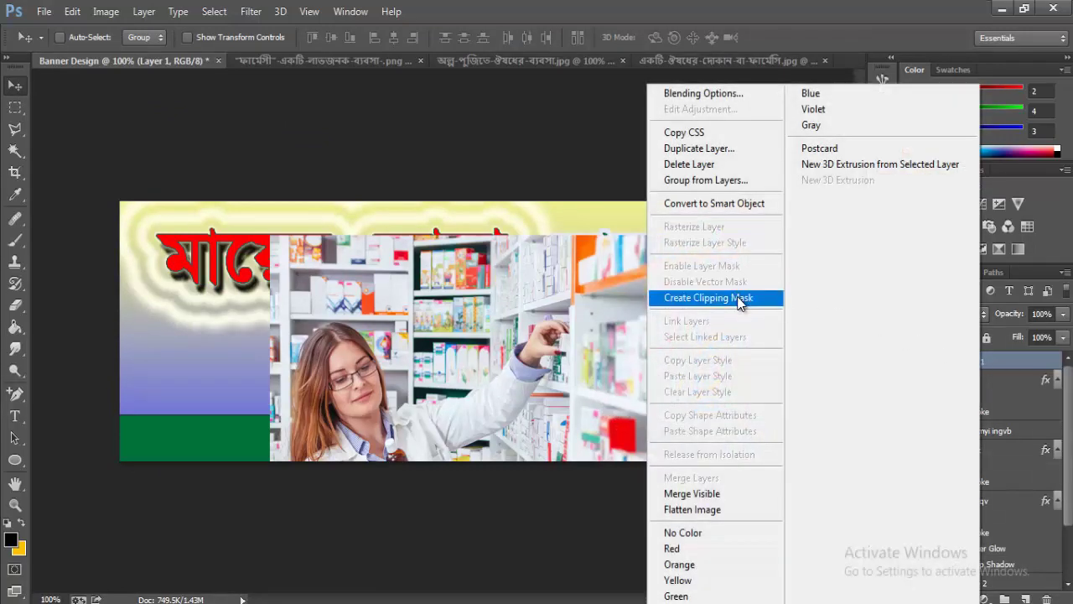
pyautogui.click(740, 298)
# - Scale the clipped photo to about 25% so the pharmacist fills the circle
pyautogui.hotkey('ctrl', 't')
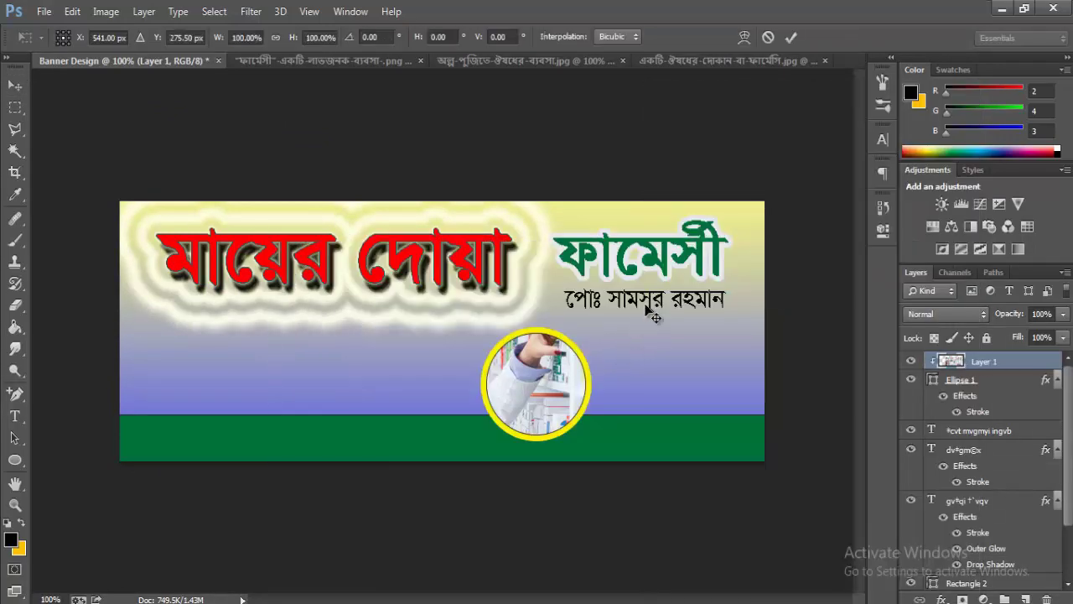
pyautogui.moveTo(821, 235); pyautogui.dragTo(611, 277)
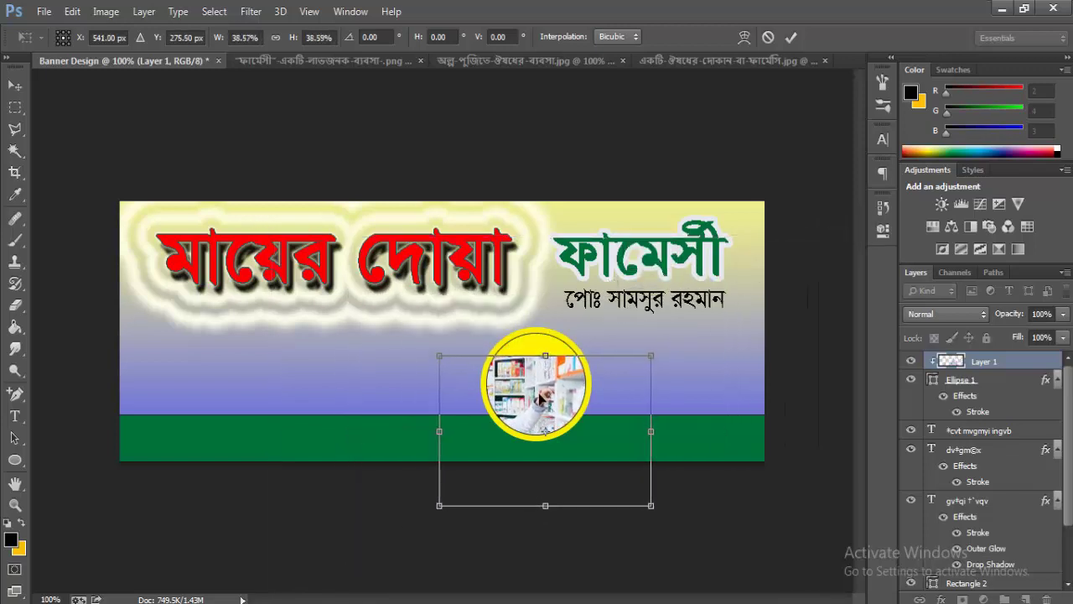
pyautogui.moveTo(553, 401); pyautogui.dragTo(560, 374)
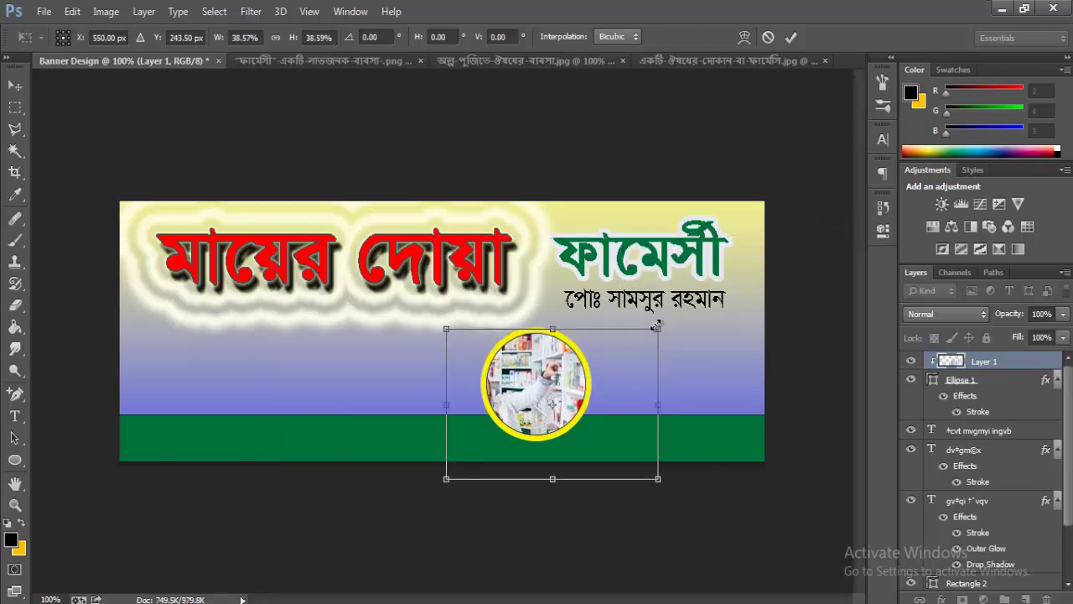
pyautogui.moveTo(655, 325); pyautogui.dragTo(598, 336)
pyautogui.moveTo(566, 371)
pyautogui.mouseDown()
pyautogui.moveTo(550, 347)
pyautogui.moveTo(565, 360)
pyautogui.mouseUp()
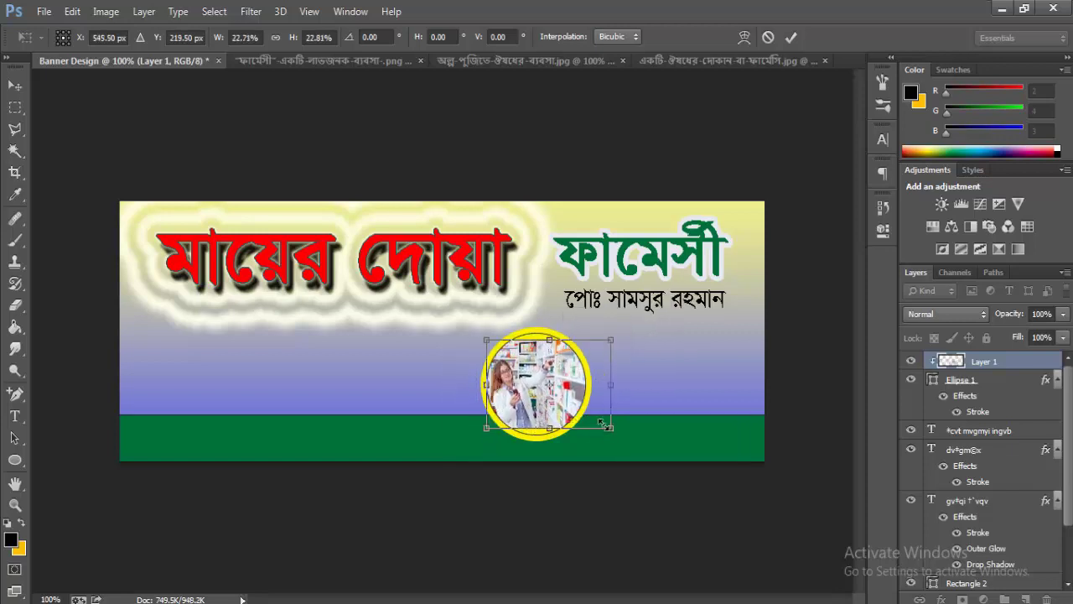
pyautogui.moveTo(623, 446); pyautogui.dragTo(625, 446)
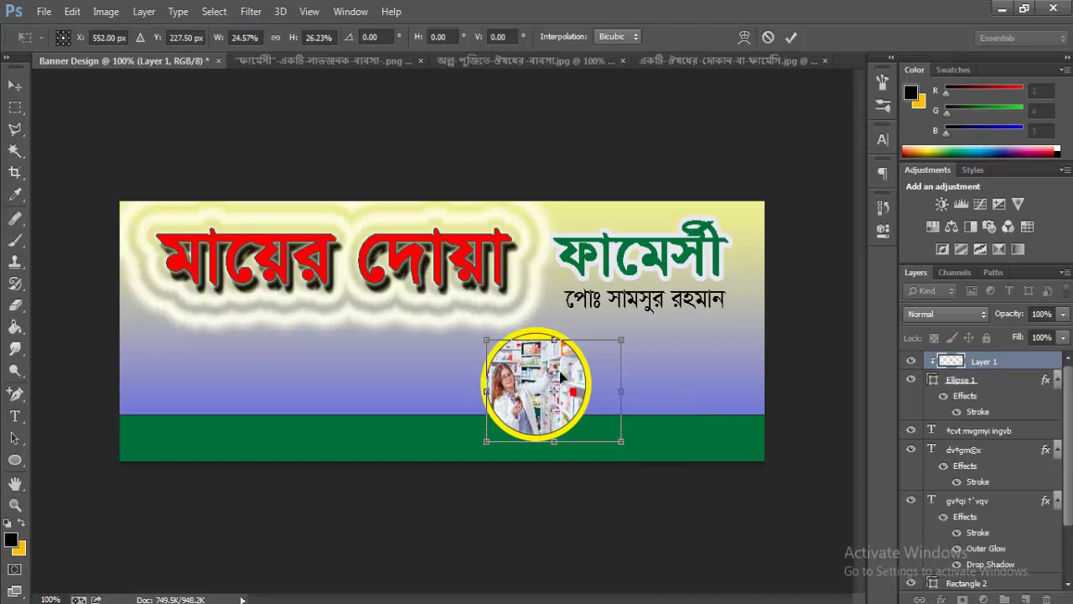
pyautogui.moveTo(555, 340); pyautogui.dragTo(565, 328)
pyautogui.press('Return')
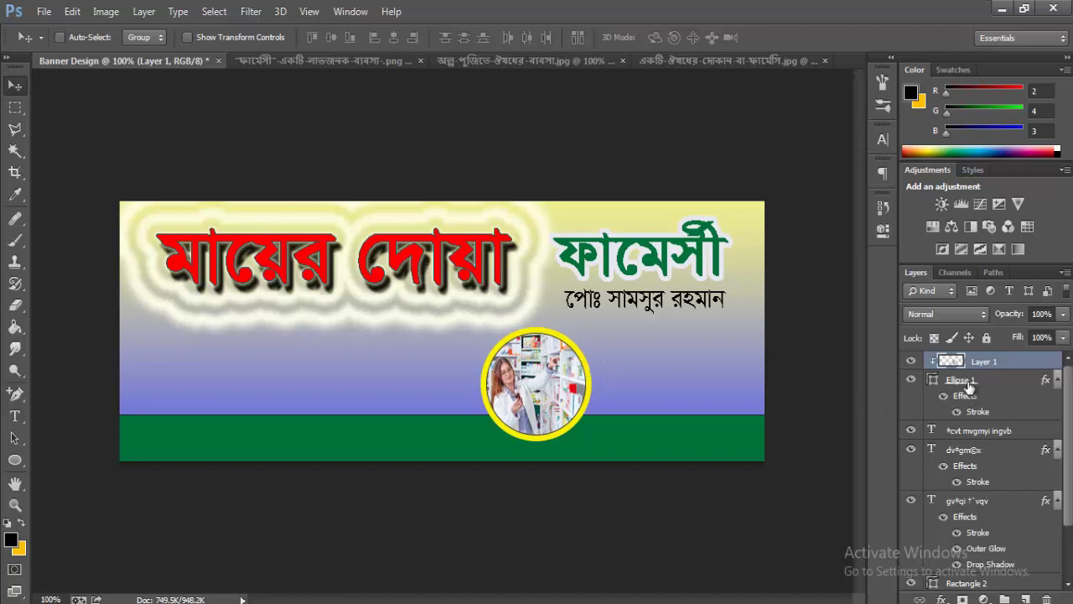
# - Shrink the circle and its photo together to about 85% and nudge them into place
pyautogui.click(1059, 381)
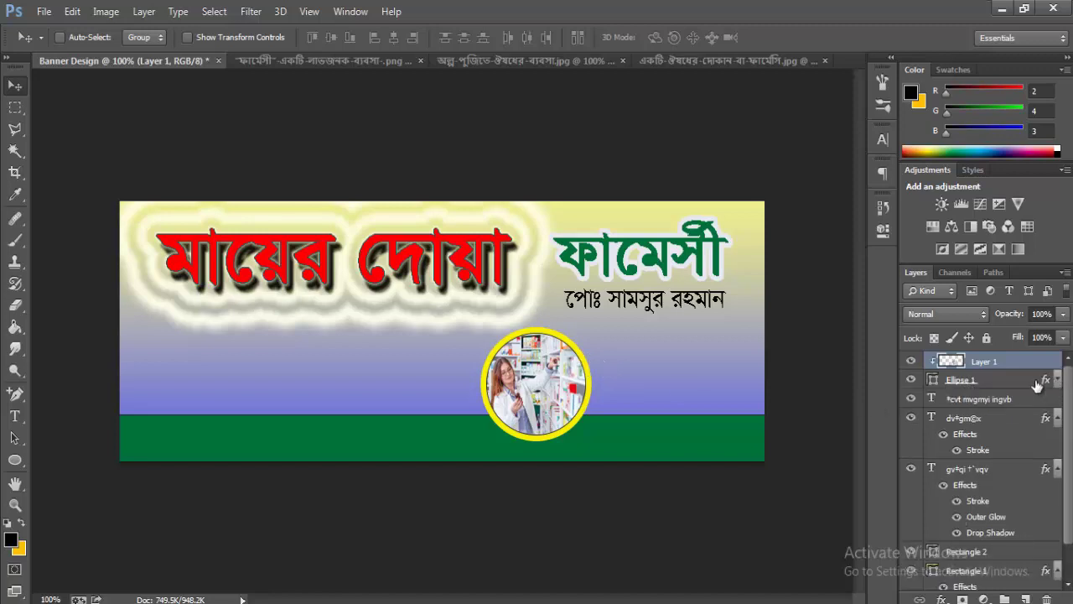
pyautogui.keyDown('shift'); pyautogui.click(987, 382); pyautogui.keyUp('shift')
pyautogui.hotkey('ctrl', 't')
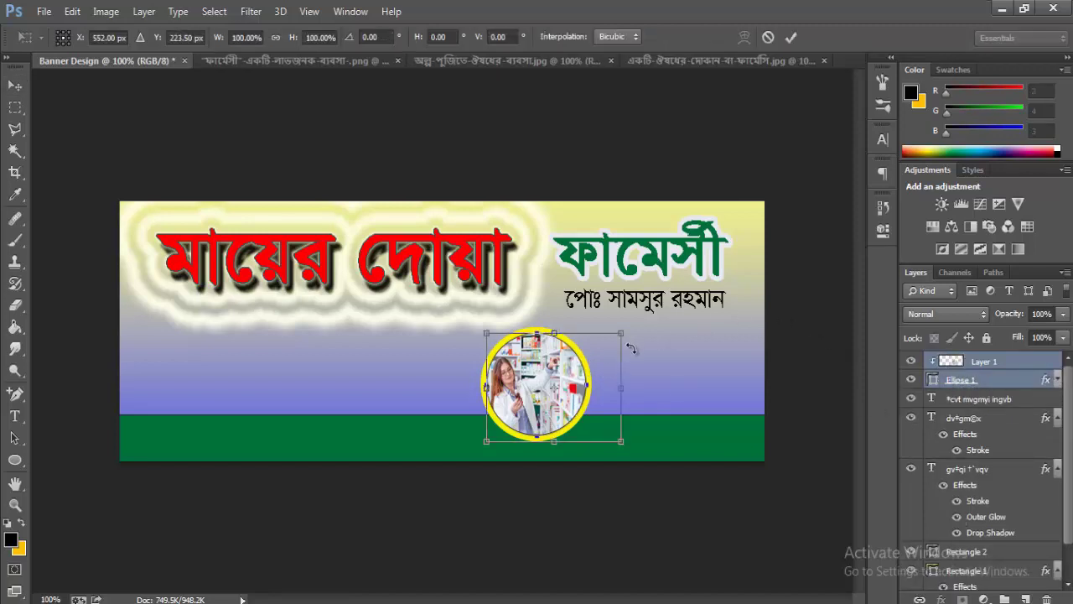
pyautogui.moveTo(617, 335); pyautogui.dragTo(615, 338)
pyautogui.moveTo(551, 384); pyautogui.dragTo(544, 380)
pyautogui.press('Left')
pyautogui.press('Left')
pyautogui.press('Up')
pyautogui.press('Up')
pyautogui.press('Up')
pyautogui.press('Up')
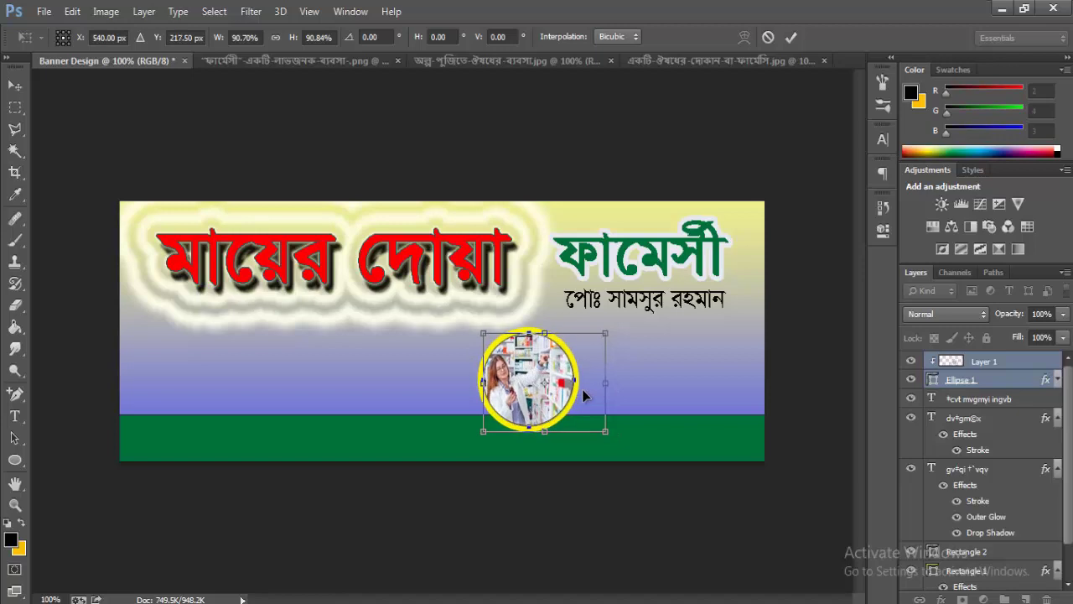
pyautogui.press('Up')
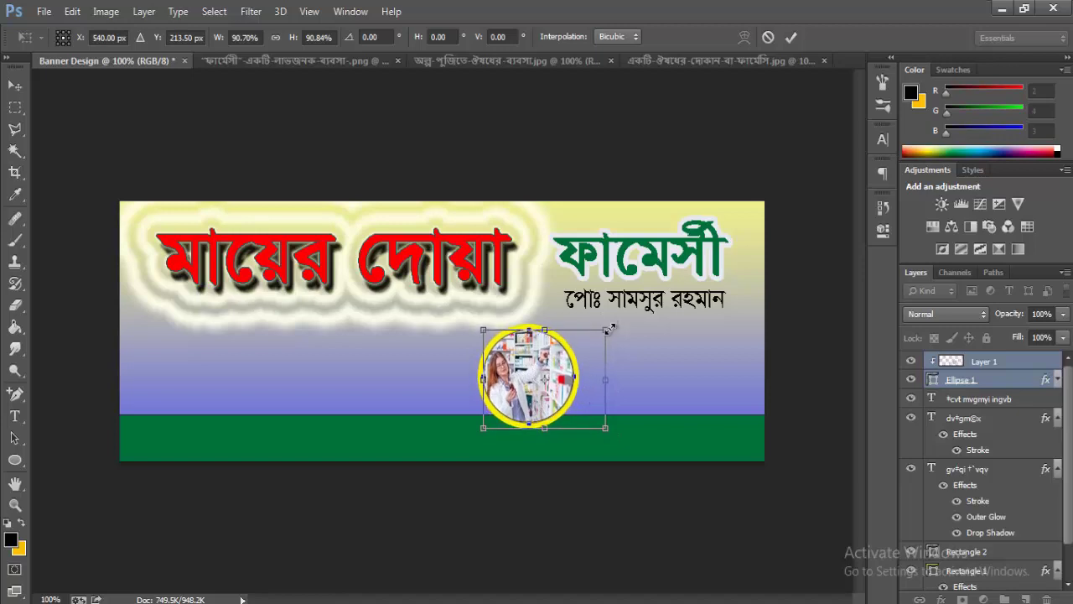
pyautogui.moveTo(602, 333); pyautogui.dragTo(597, 337)
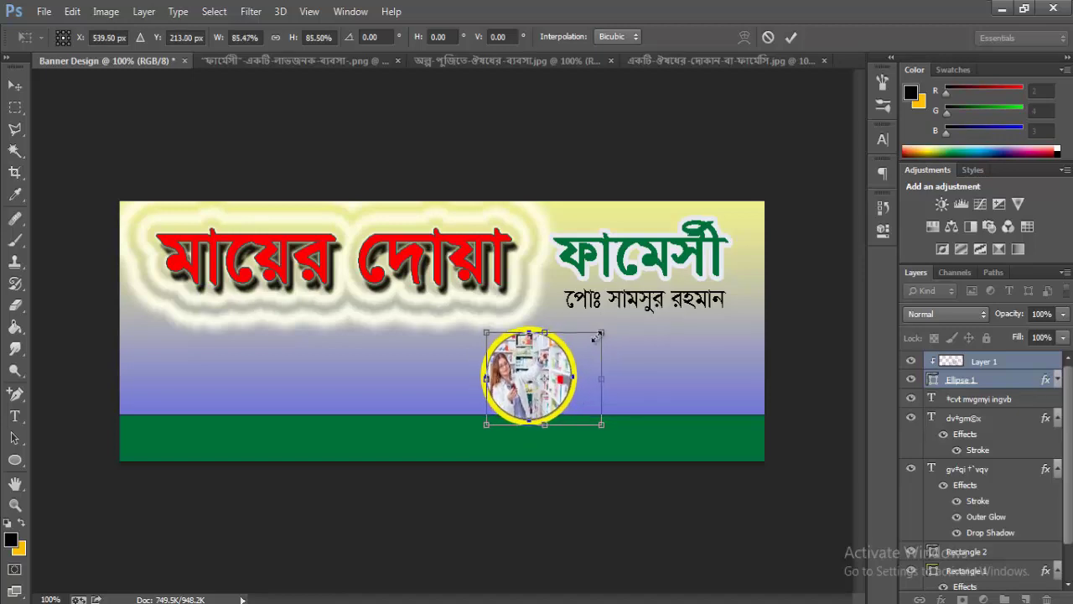
pyautogui.moveTo(550, 369); pyautogui.dragTo(617, 381)
pyautogui.press('Return')
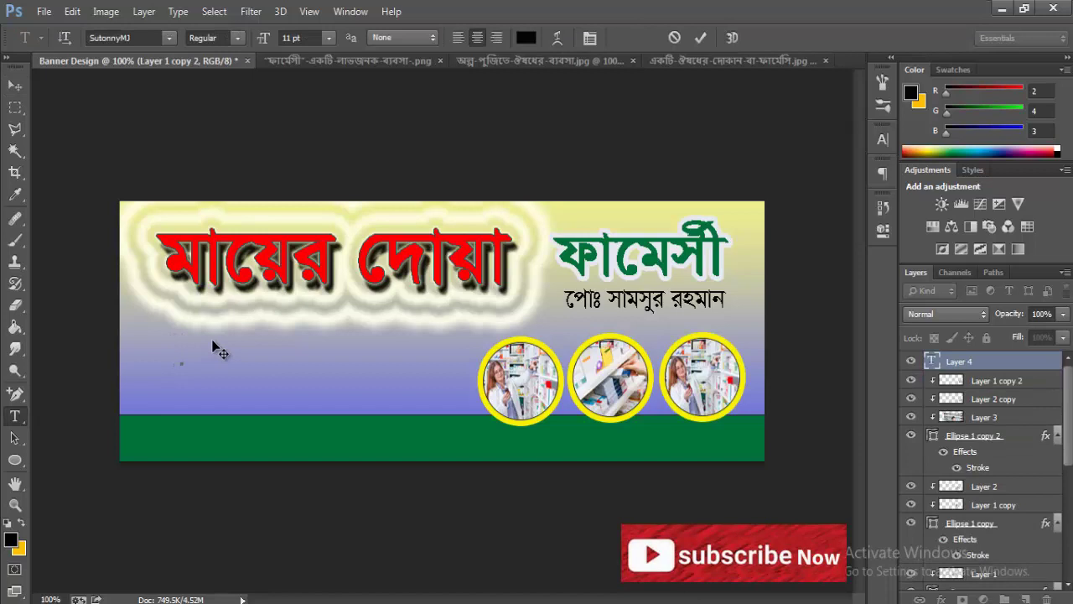
# - Type 'এখানে যাবতীয়', left-align it, and scale the text to about 85%
pyautogui.write('এখানে যাব')
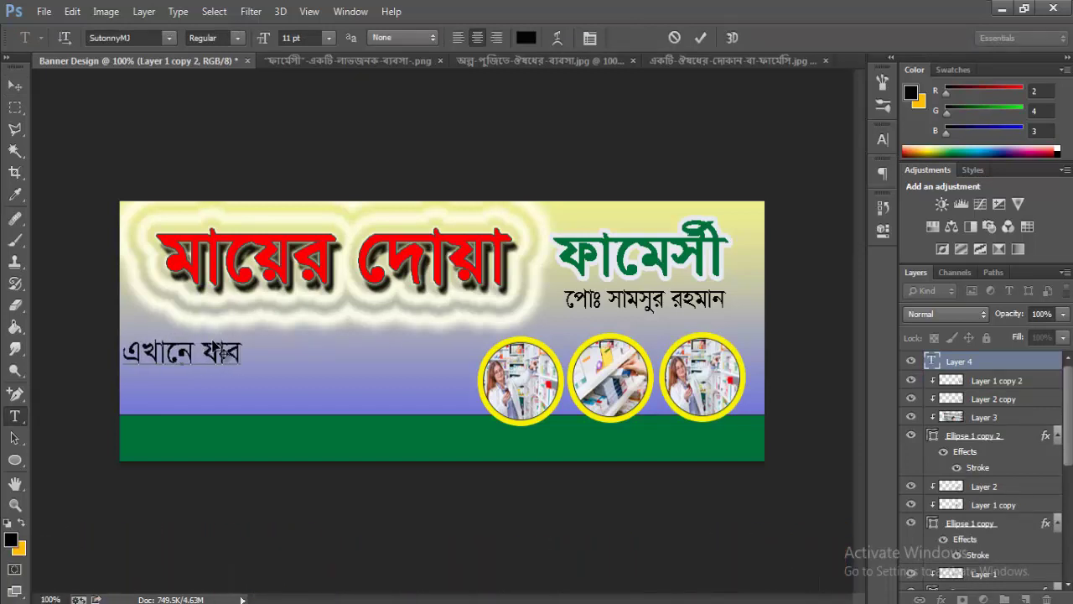
pyautogui.write('তীয়')
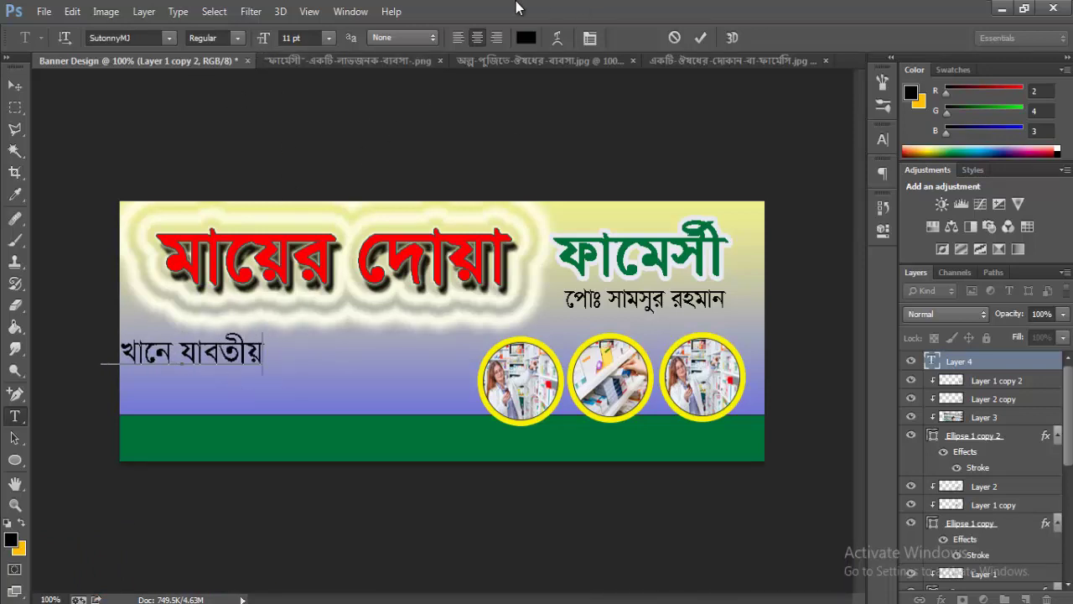
pyautogui.hotkey('ctrl', 'shift', 'l')
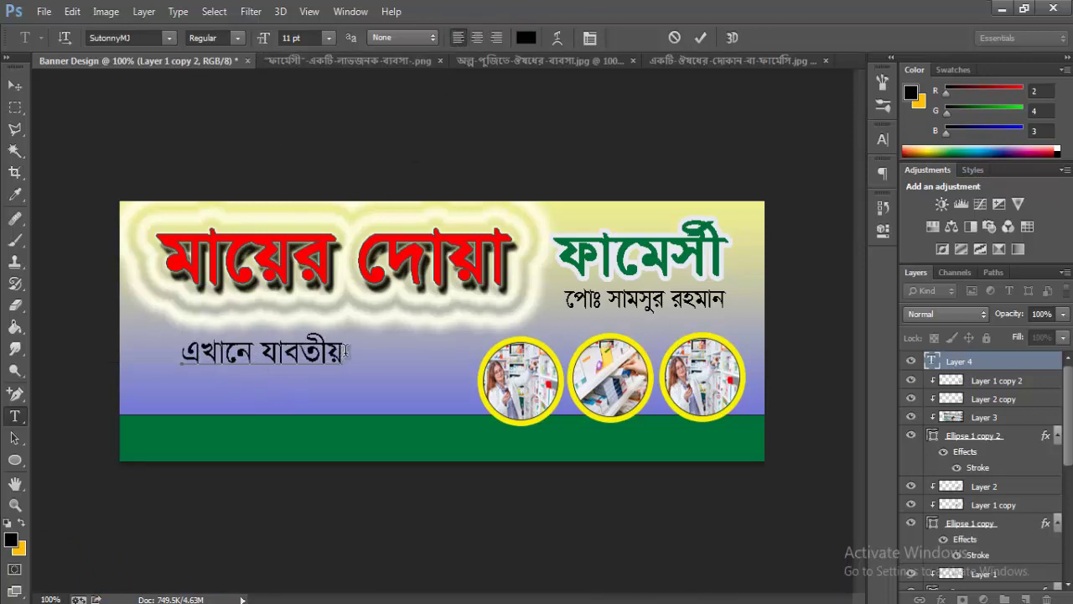
pyautogui.moveTo(321, 351); pyautogui.dragTo(172, 349)
pyautogui.click(273, 356)
pyautogui.click(72, 11)
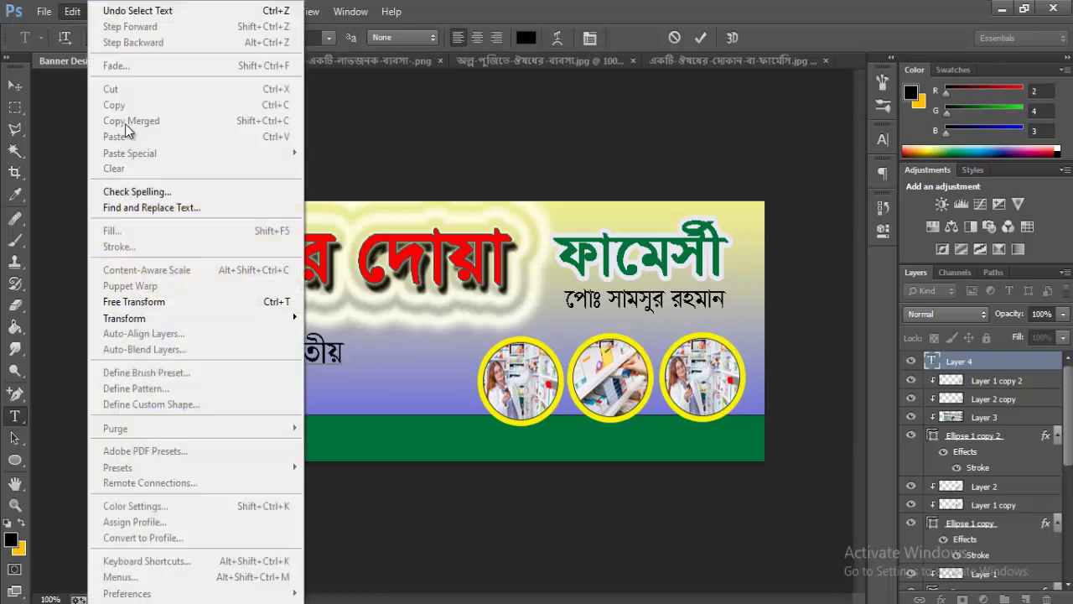
pyautogui.click(201, 302)
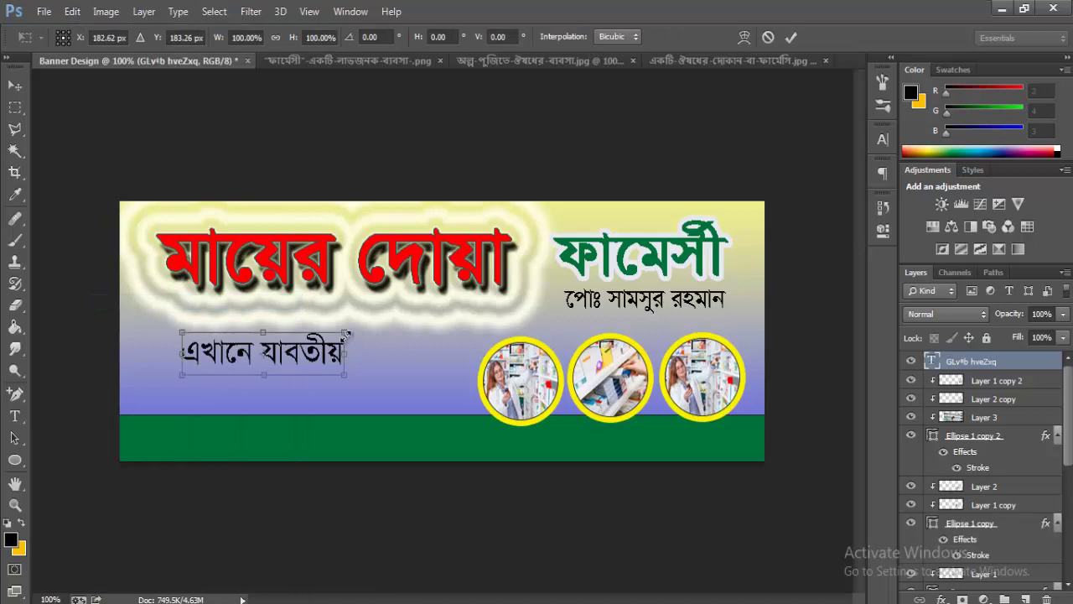
pyautogui.moveTo(344, 333); pyautogui.dragTo(264, 357)
pyautogui.press('Return')
# - Complete the first line with 'দেশী/বিদেশী ঔষধ', correcting typos
pyautogui.click(283, 350)
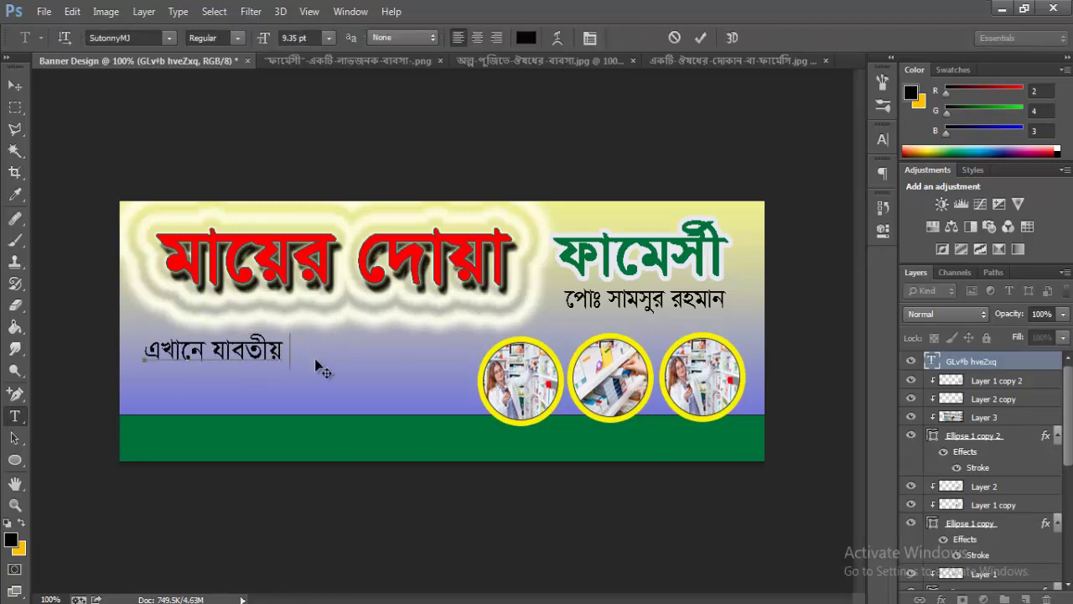
pyautogui.write('শে')
pyautogui.press('BackSpace')
pyautogui.press('BackSpace')
pyautogui.write('দেশী/বিদেশী ')
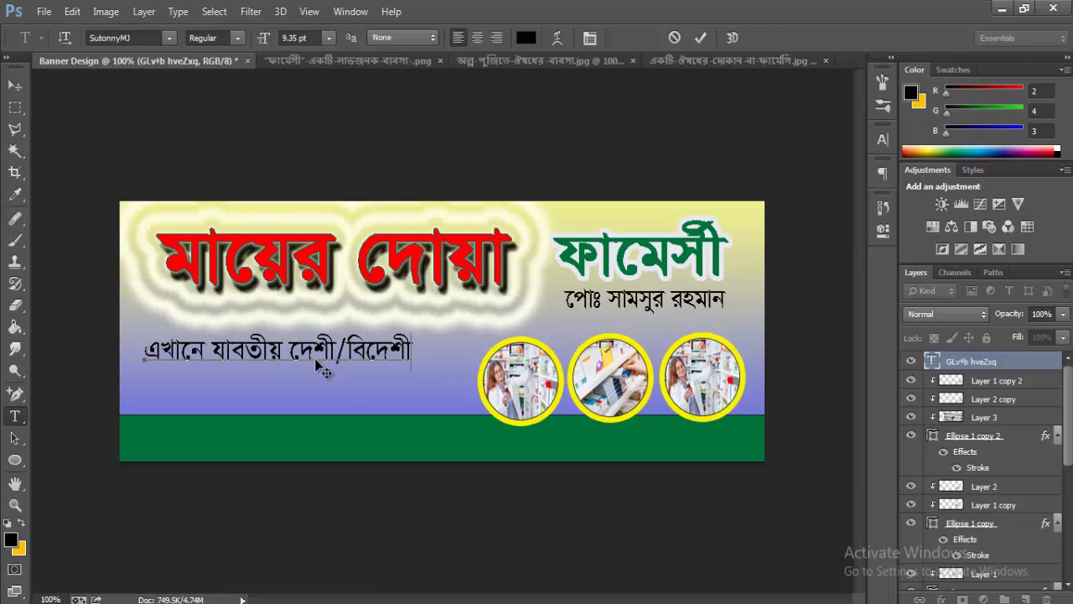
pyautogui.write('ওও')
pyautogui.press('BackSpace')
pyautogui.press('BackSpace')
pyautogui.write('ঐ')
pyautogui.press('BackSpace')
pyautogui.write('ঔয')
pyautogui.press('BackSpace')
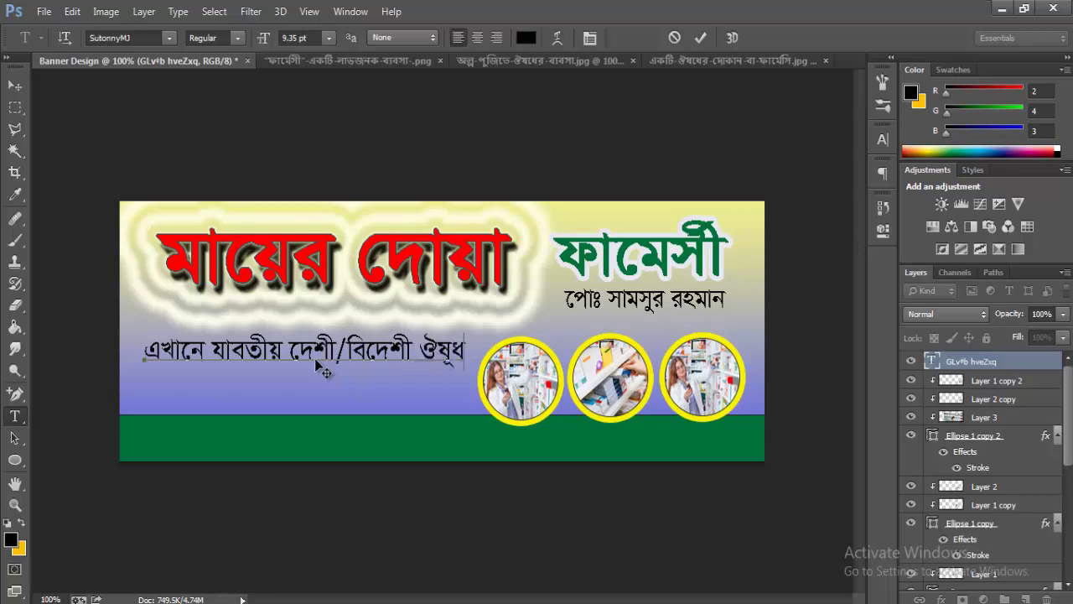
# - Add the second line 'পাইকারী ও খুচরা বিক্রি করা হয়' and select both lines
pyautogui.press('Return')
pyautogui.write('পাইকারী')
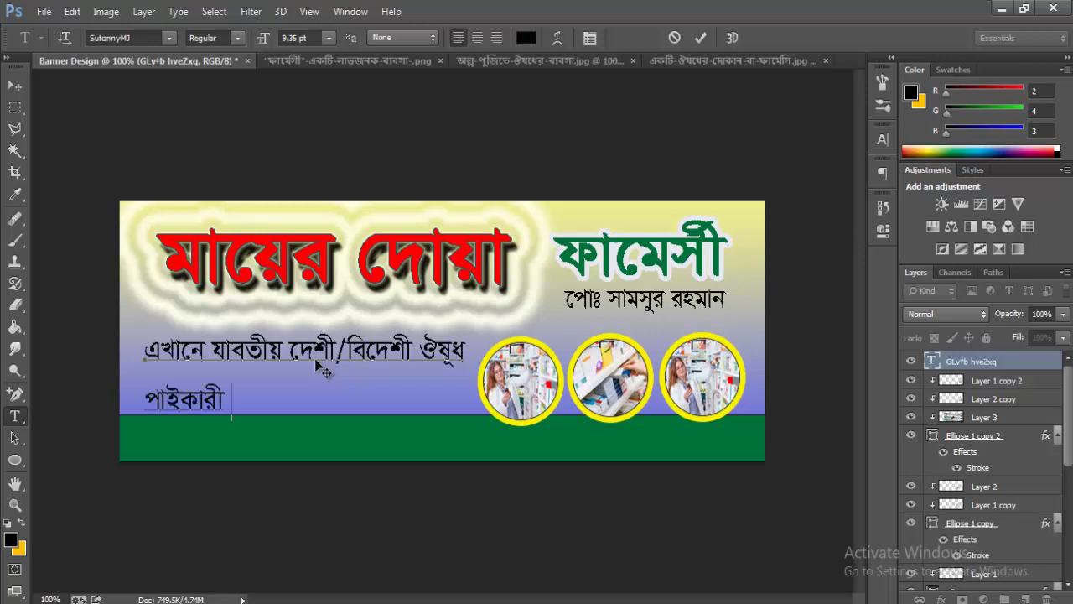
pyautogui.write(' ও খুচরা ি')
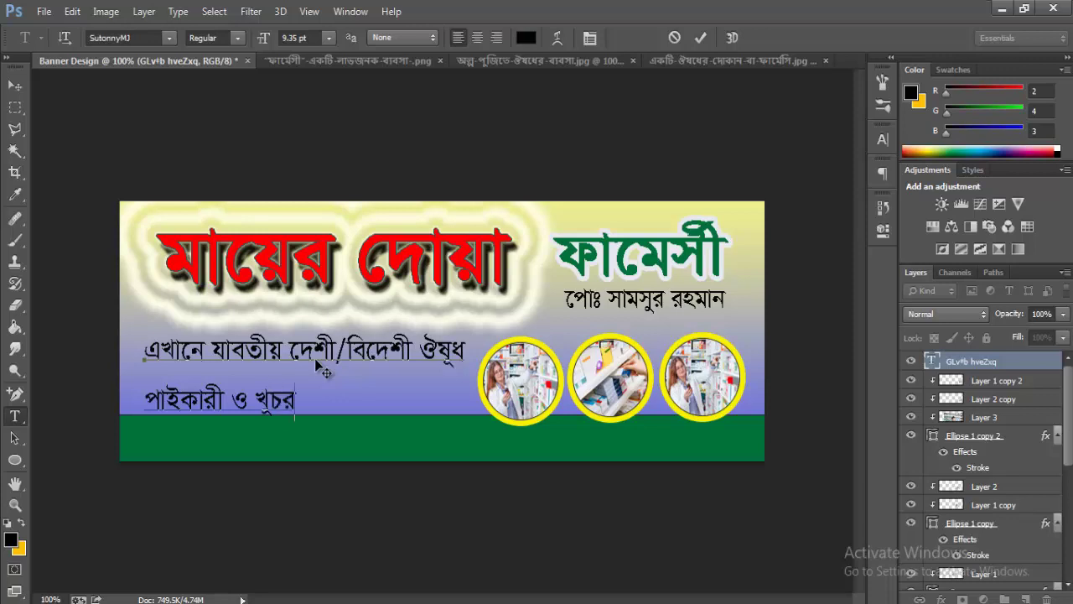
pyautogui.write('ক')
pyautogui.press('BackSpace')
pyautogui.write('বিক্রি')
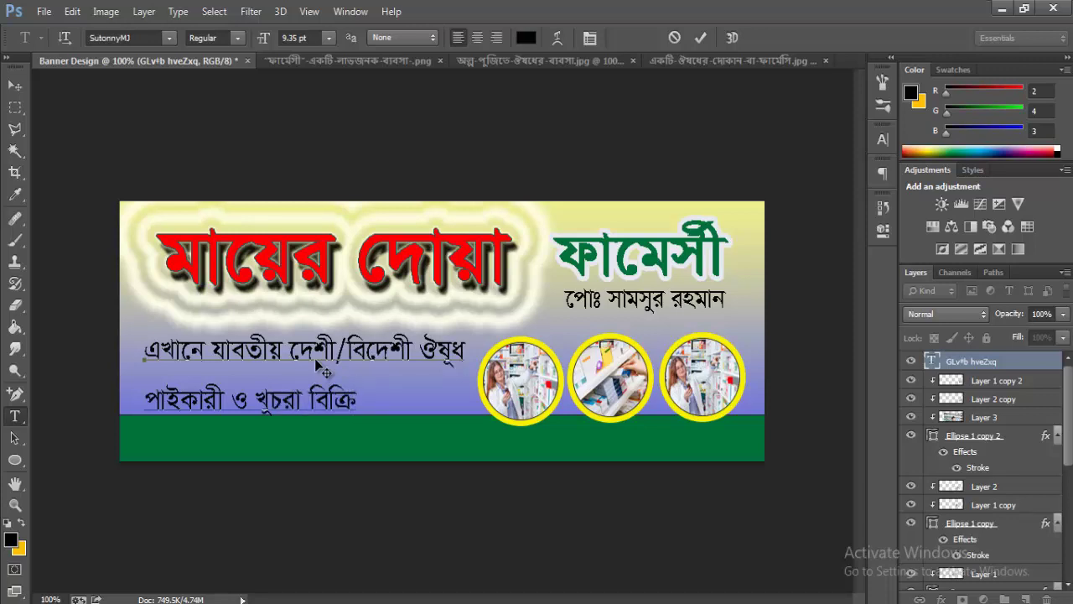
pyautogui.write(' কা হ')
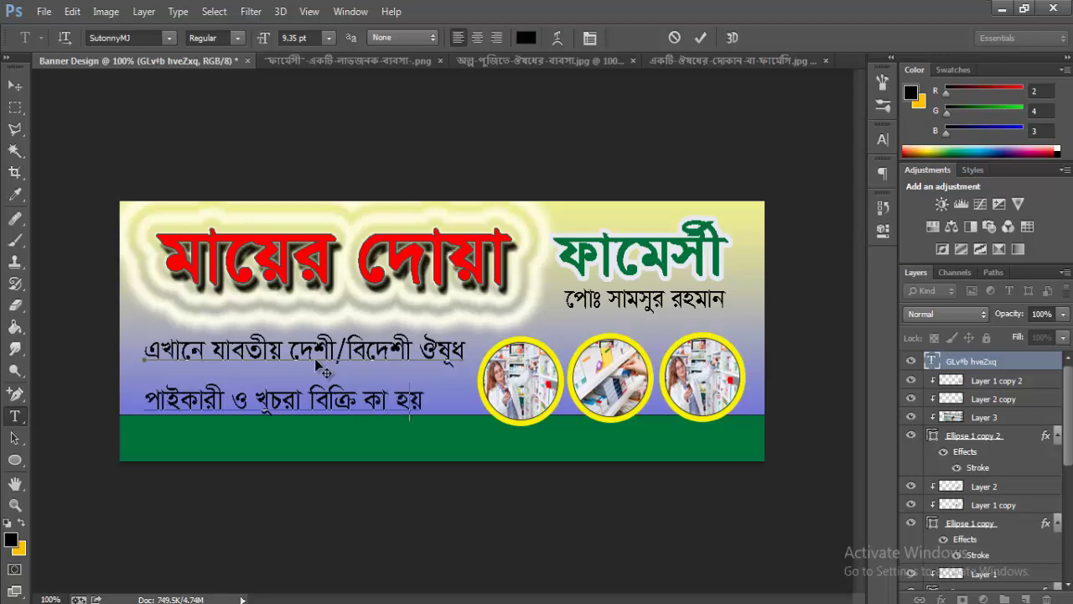
pyautogui.press('BackSpace')
pyautogui.press('BackSpace')
pyautogui.press('BackSpace')
pyautogui.press('BackSpace')
pyautogui.press('BackSpace')
pyautogui.write('করা হয়')
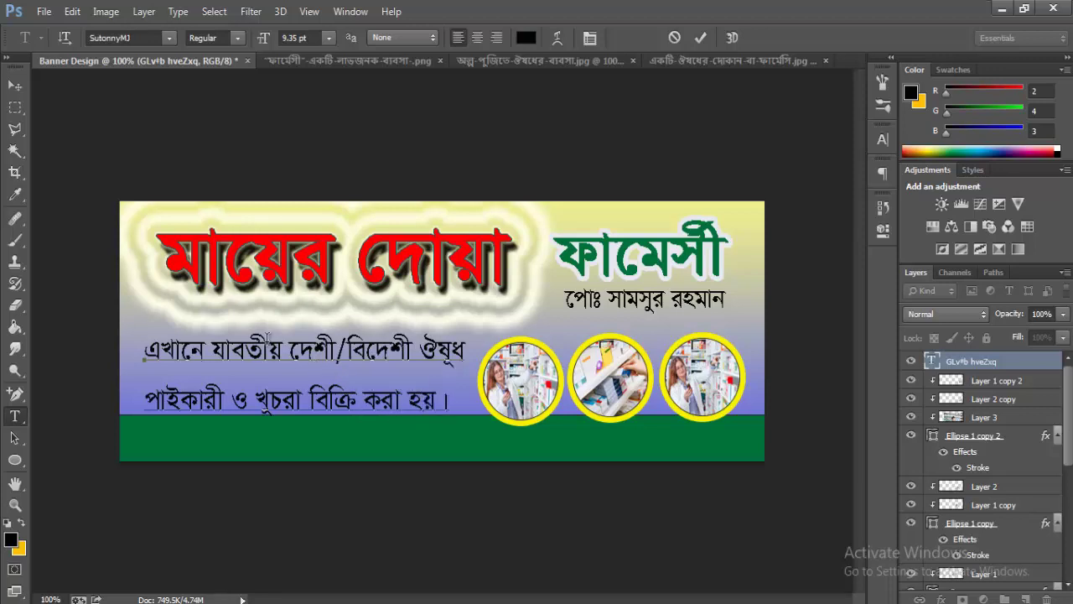
pyautogui.moveTo(145, 345); pyautogui.dragTo(469, 443)
# - Set the description's line spacing to 10 pt, centre it, and move it onto the banner
pyautogui.click(590, 38)
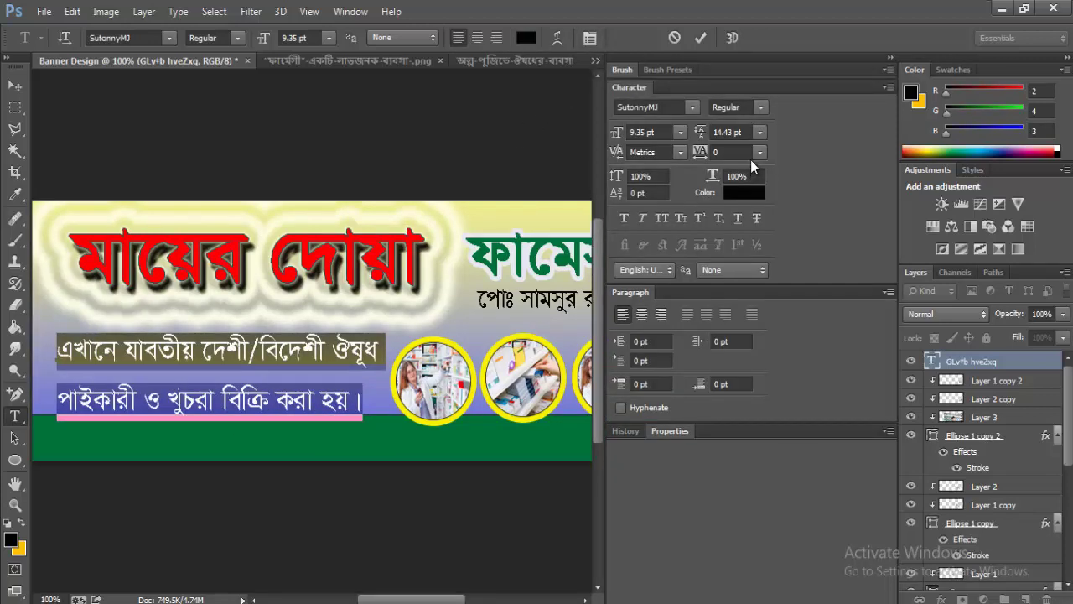
pyautogui.click(760, 132)
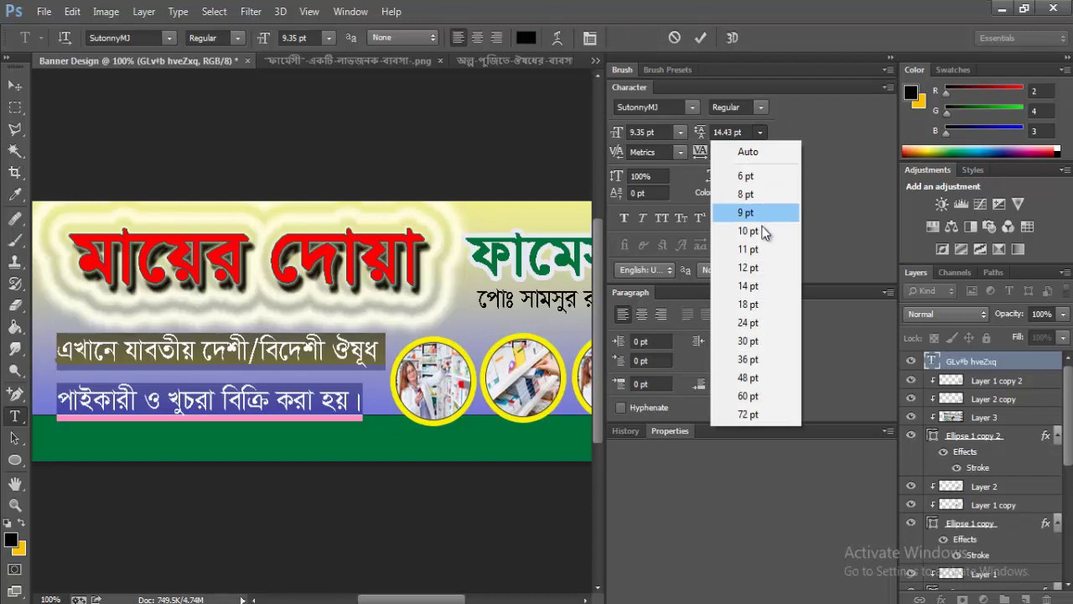
pyautogui.click(762, 232)
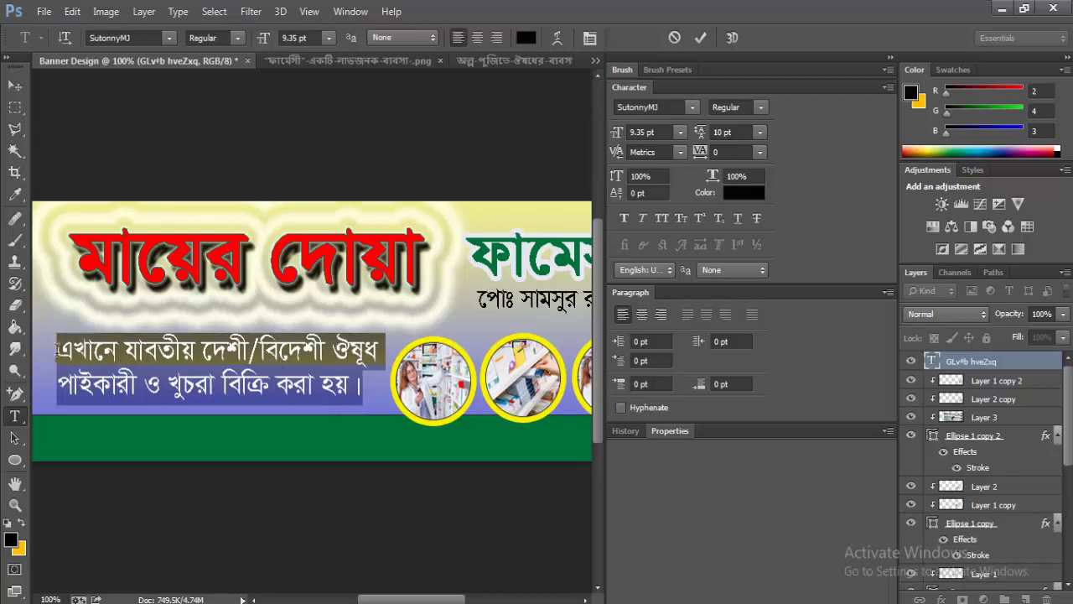
pyautogui.click(477, 38)
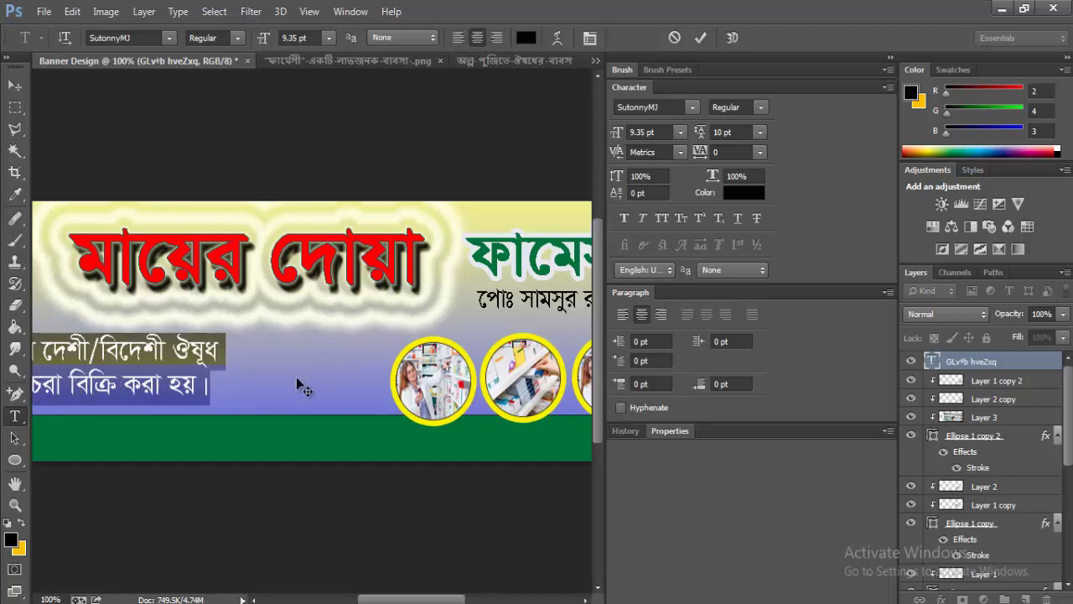
pyautogui.moveTo(261, 466); pyautogui.dragTo(436, 459)
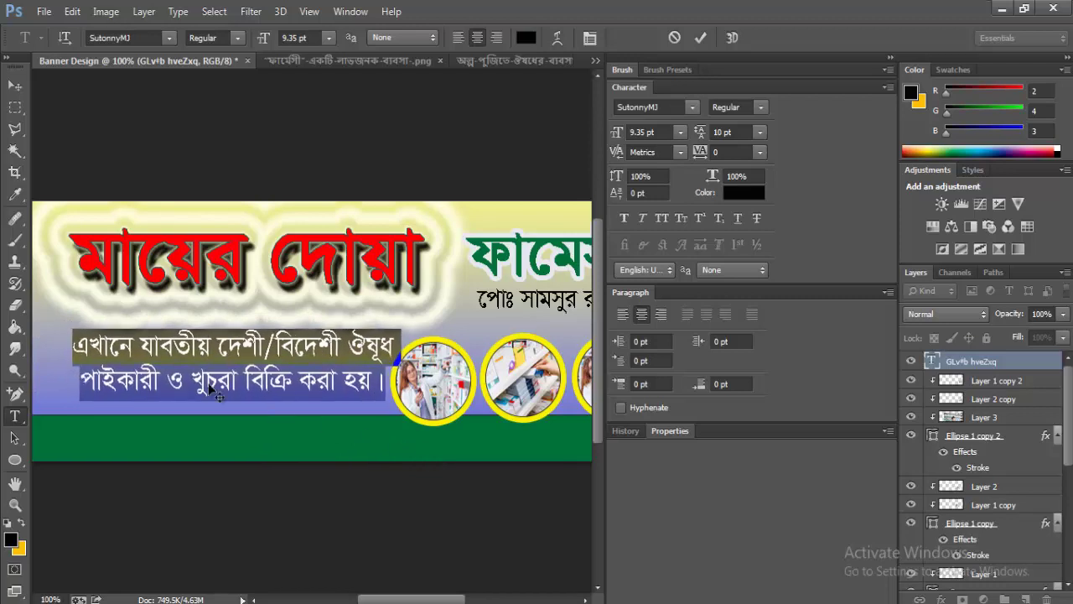
pyautogui.click(105, 356)
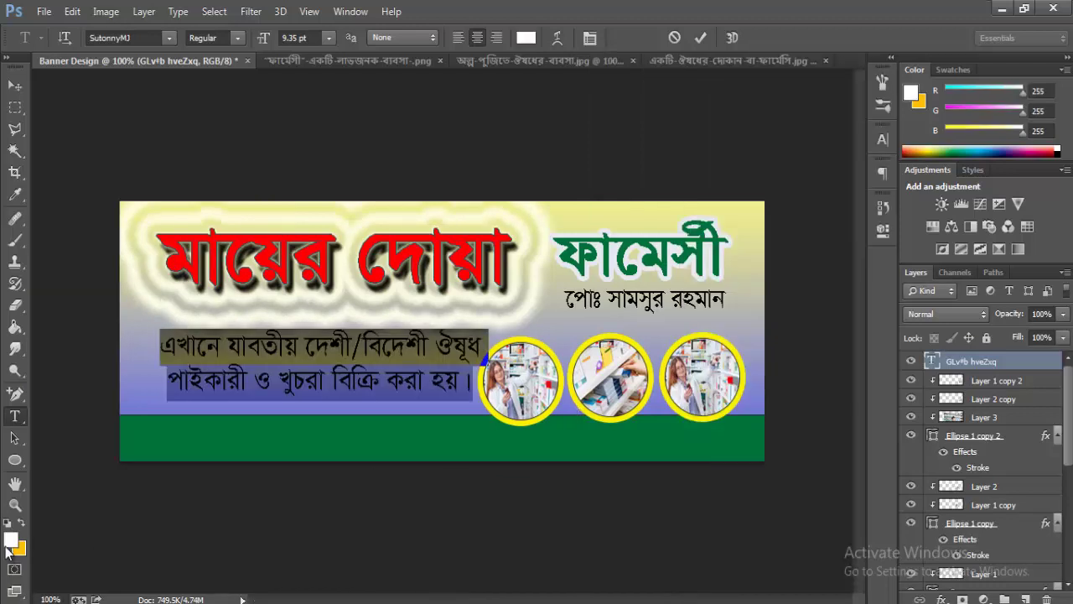
# - Make the description text black and commit it
pyautogui.click(11, 540)
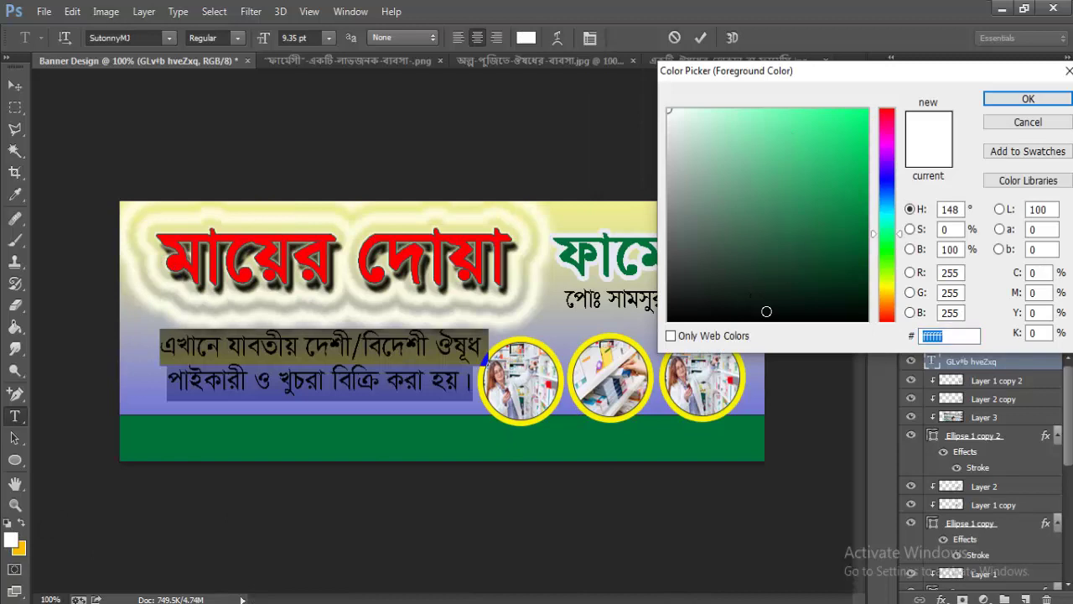
pyautogui.moveTo(767, 310); pyautogui.dragTo(792, 320)
pyautogui.click(1028, 98)
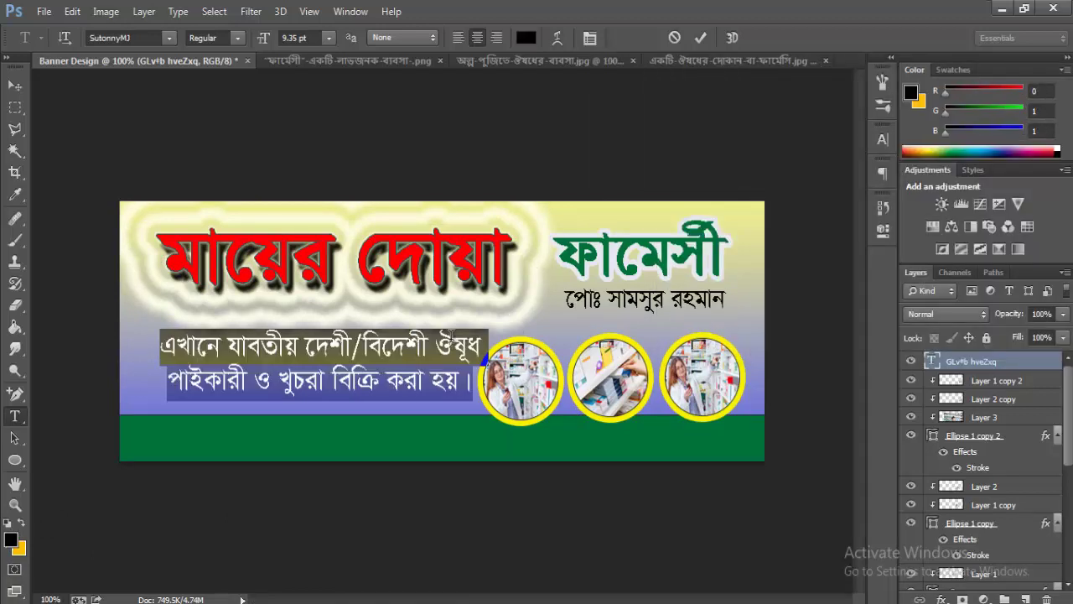
pyautogui.click(700, 38)
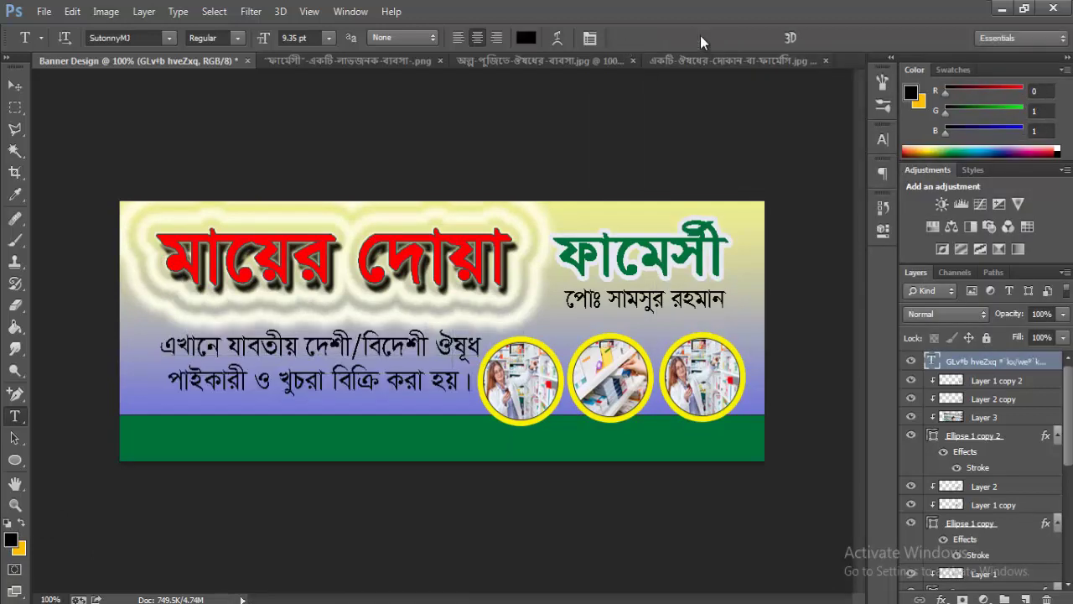
# - Scale the description to about 81% and shift it up and left beside the circles
pyautogui.hotkey('ctrl', 't')
pyautogui.moveTo(483, 328); pyautogui.dragTo(451, 335)
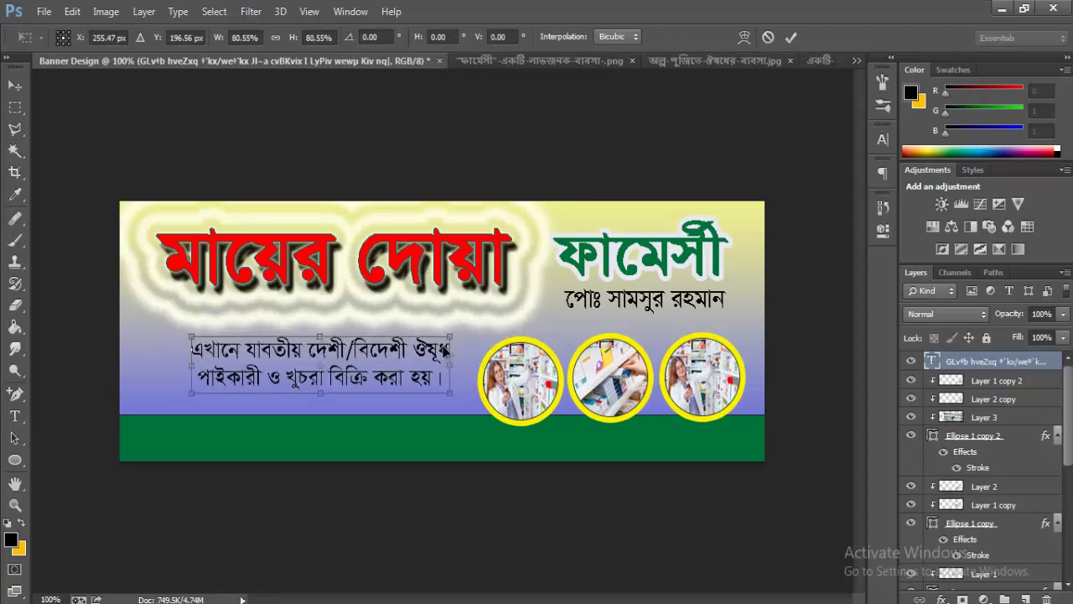
pyautogui.moveTo(403, 379); pyautogui.dragTo(400, 370)
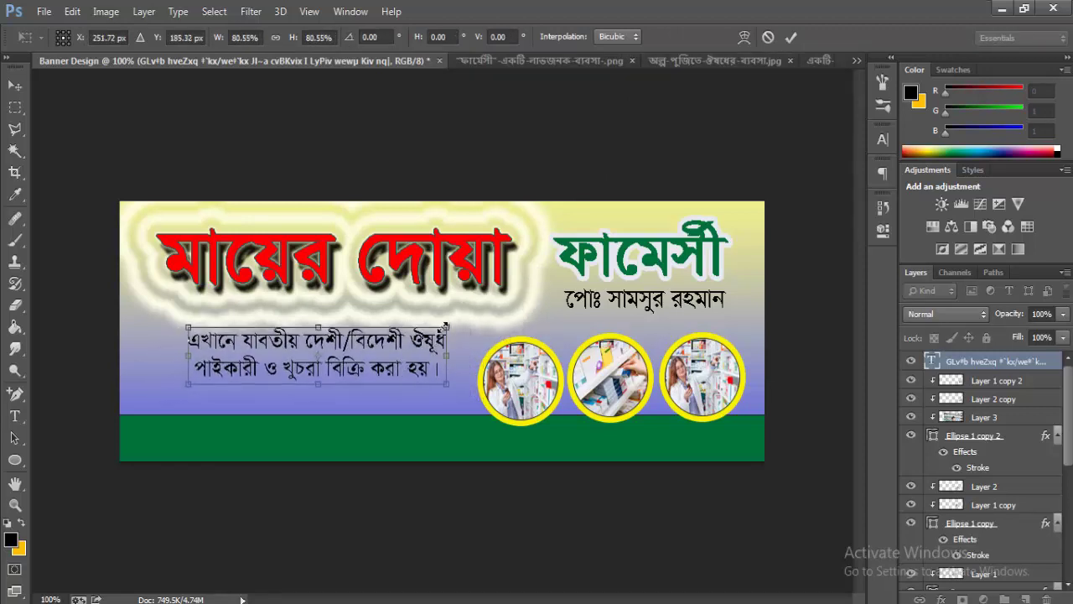
pyautogui.moveTo(445, 327); pyautogui.dragTo(450, 323)
pyautogui.press('t')
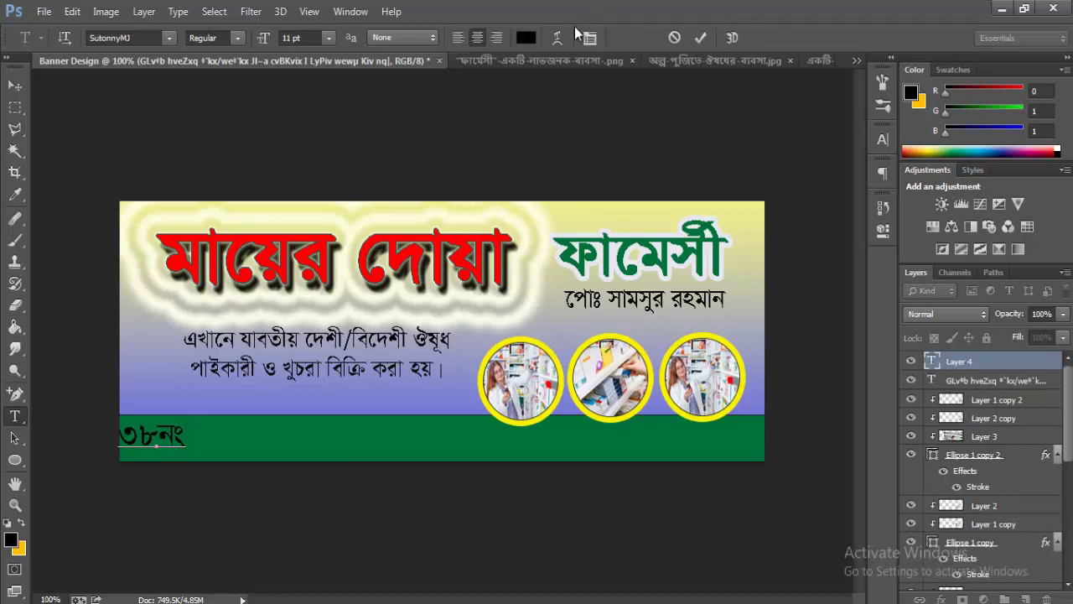
# - Type the shop's Bengali address left-aligned on the green strip
pyautogui.click(459, 38)
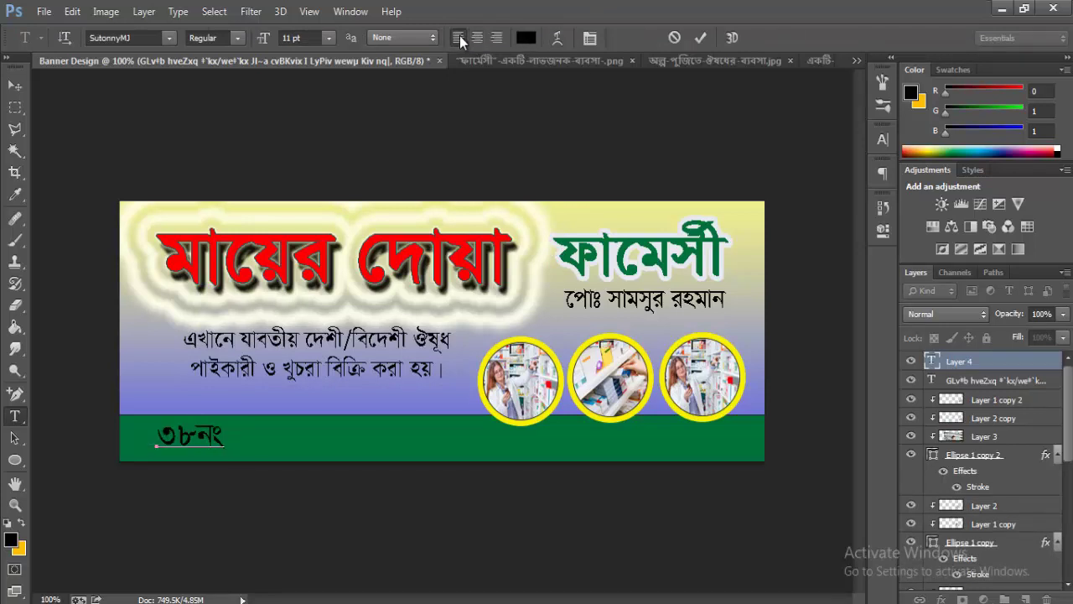
pyautogui.write('সেন')
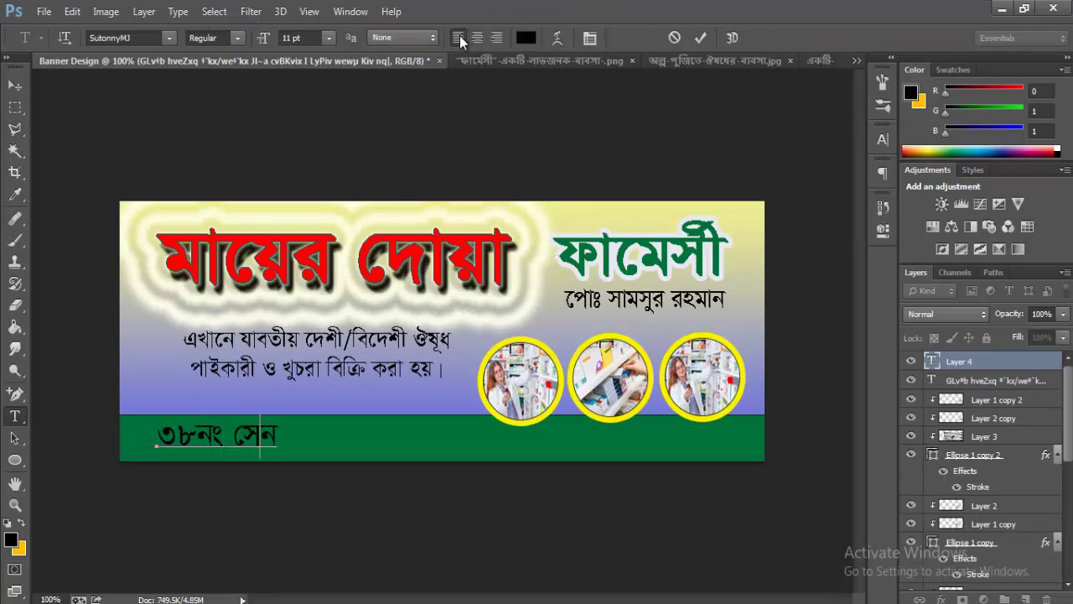
pyautogui.press('BackSpace')
pyautogui.press('BackSpace')
pyautogui.write('োনার বা')
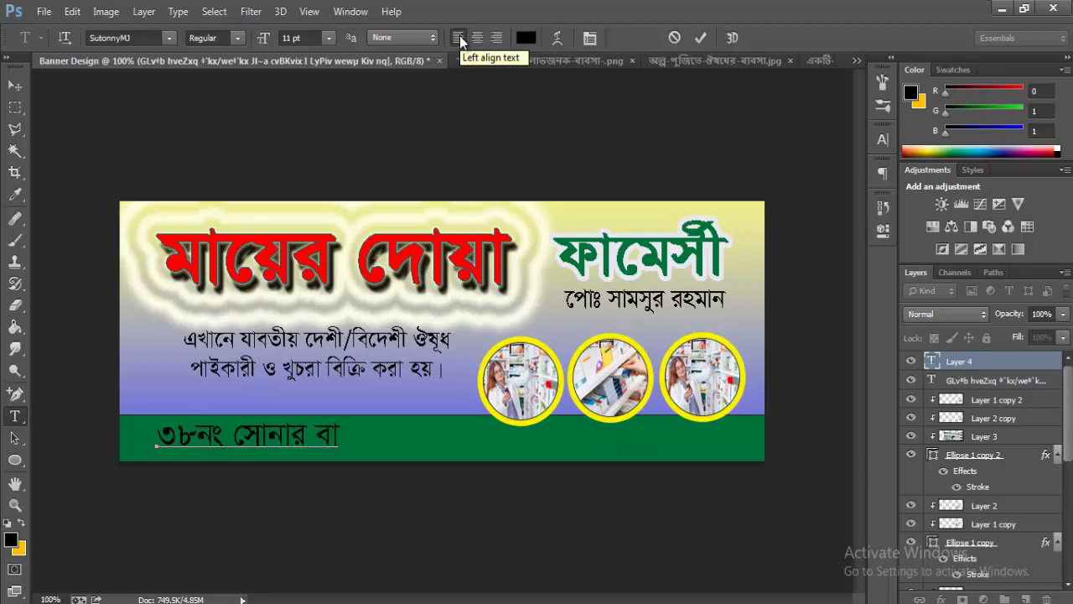
pyautogui.write('ঙল')
pyautogui.press('BackSpace')
pyautogui.press('BackSpace')
pyautogui.press('BackSpace')
pyautogui.write('ংলা')
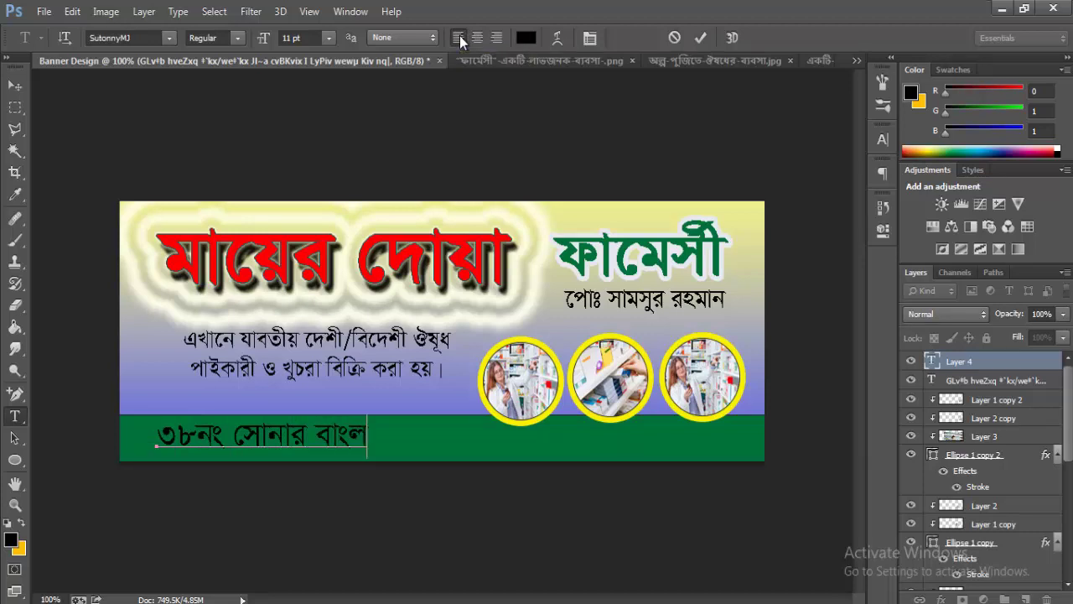
pyautogui.write(', মার্কেট মাদারীপুর, ঢাকা')
pyautogui.click(700, 37)
# - Scale the address line down to about 7.37 pt and flatten it to fit the strip
pyautogui.hotkey('ctrl', 't')
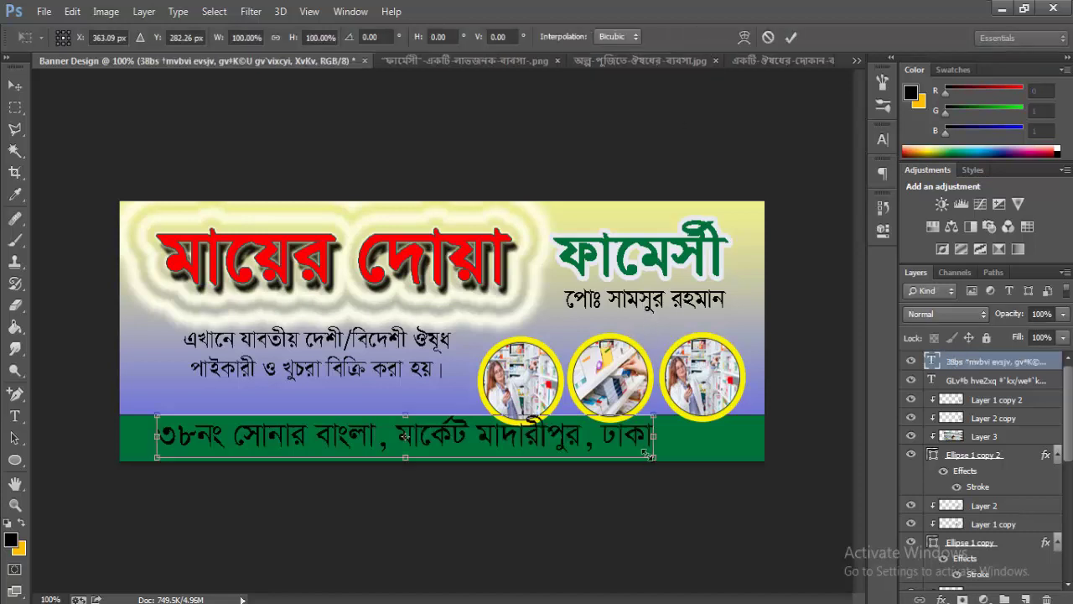
pyautogui.moveTo(651, 417); pyautogui.dragTo(534, 424)
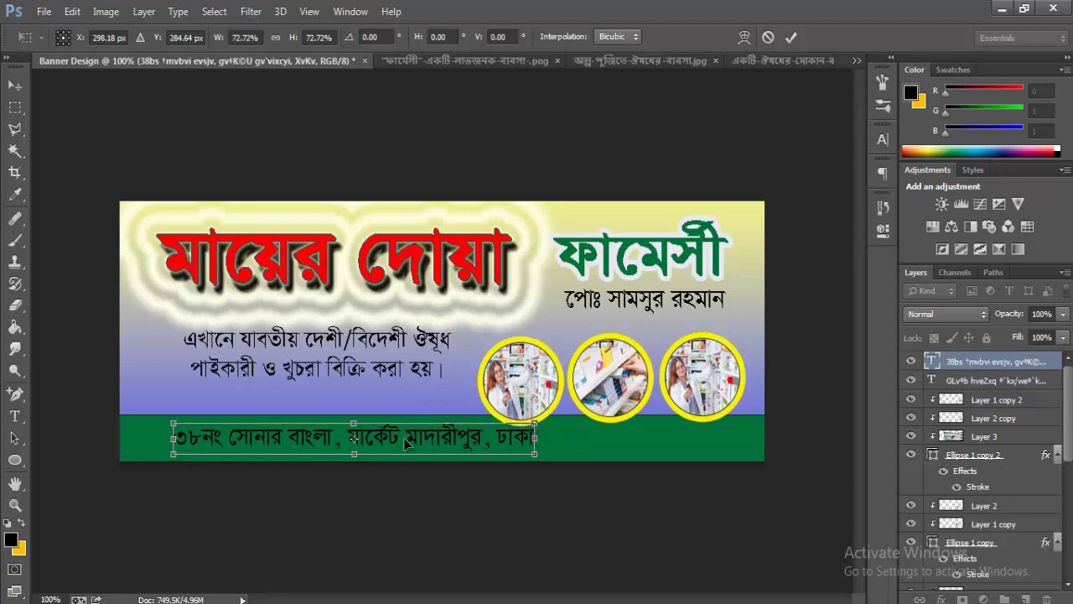
pyautogui.moveTo(357, 453); pyautogui.dragTo(387, 451)
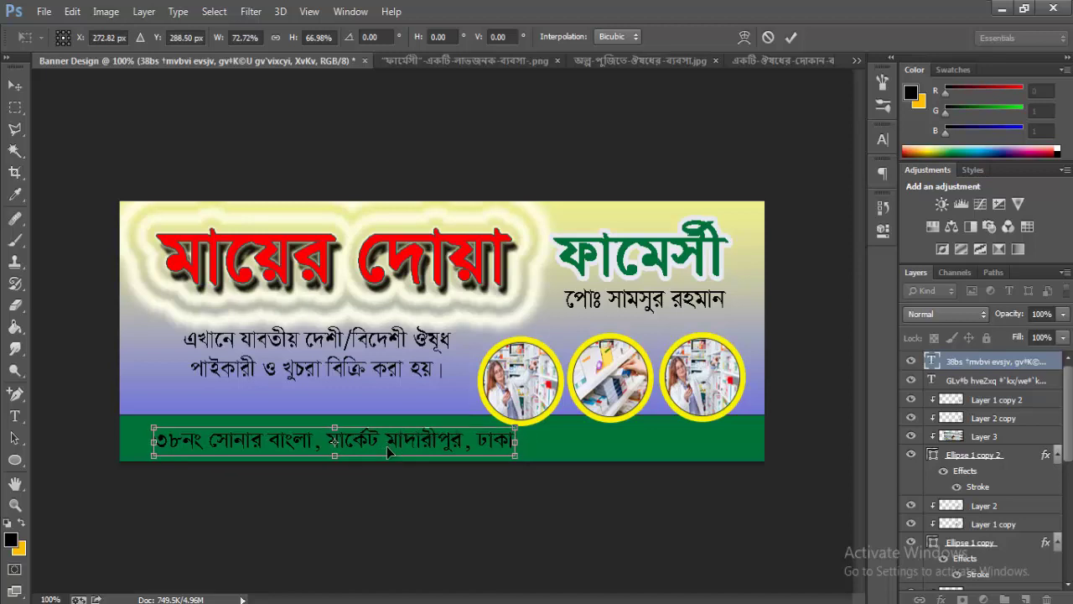
pyautogui.press('Return')
pyautogui.press('t')
pyautogui.moveTo(160, 441); pyautogui.dragTo(666, 458)
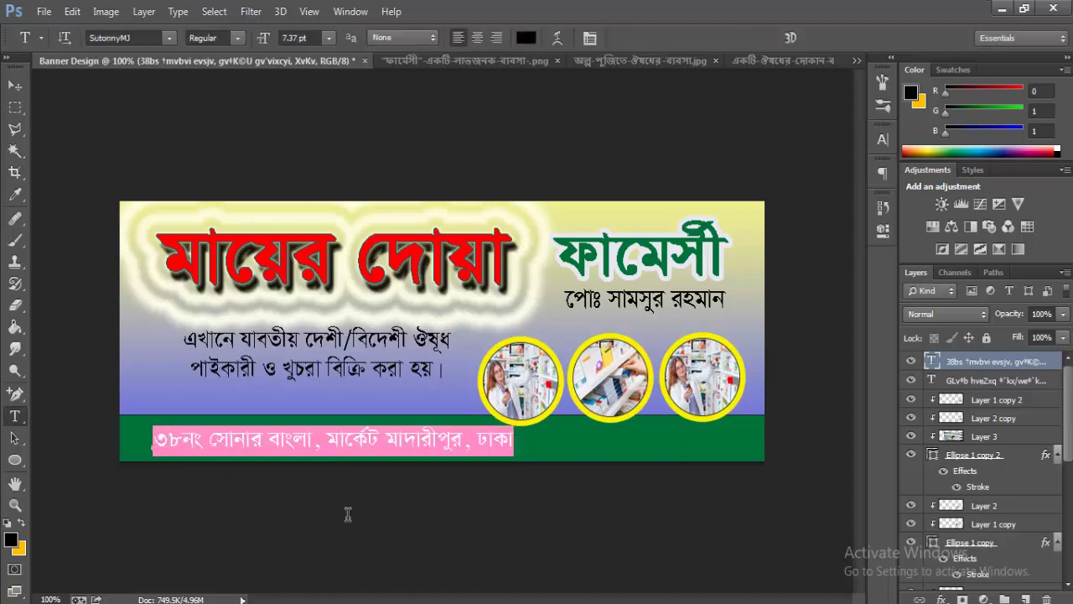
# - Turn the address text yellow and set the background colour to white
pyautogui.click(21, 523)
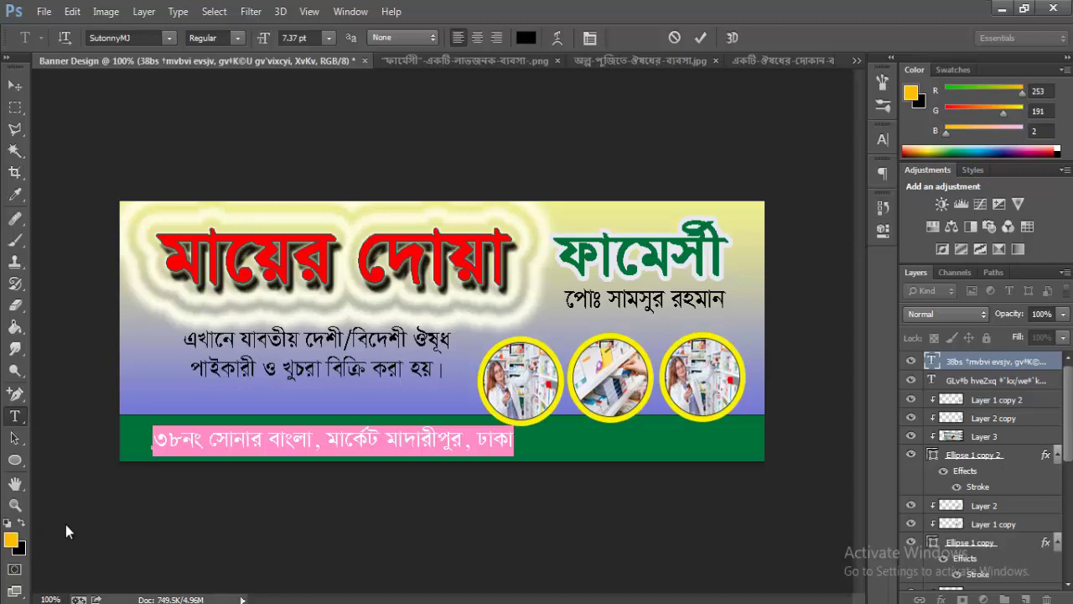
pyautogui.click(272, 429)
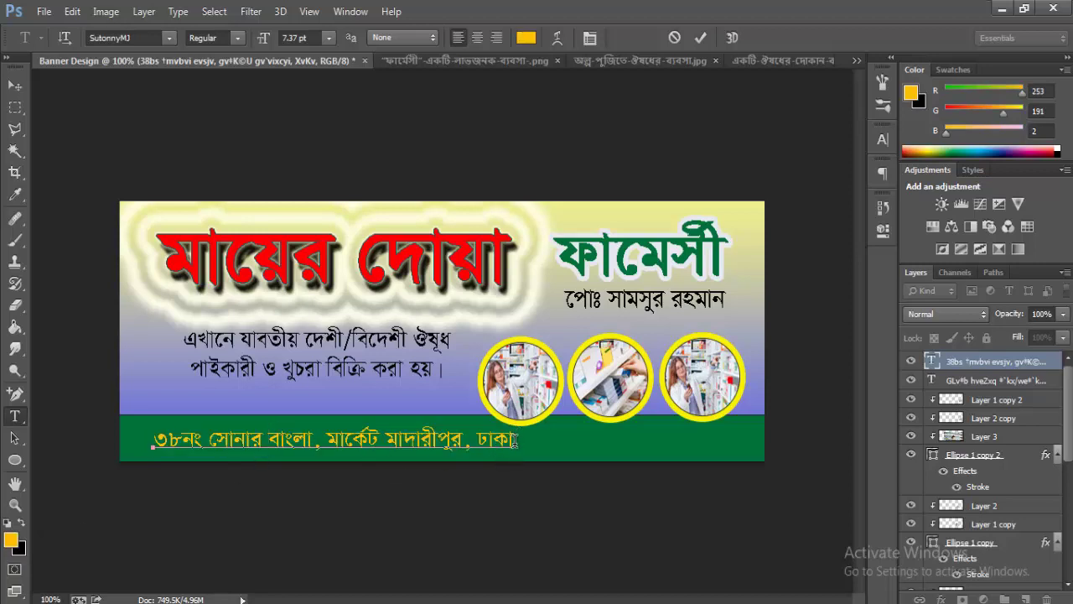
pyautogui.moveTo(514, 442); pyautogui.dragTo(82, 466)
pyautogui.click(20, 548)
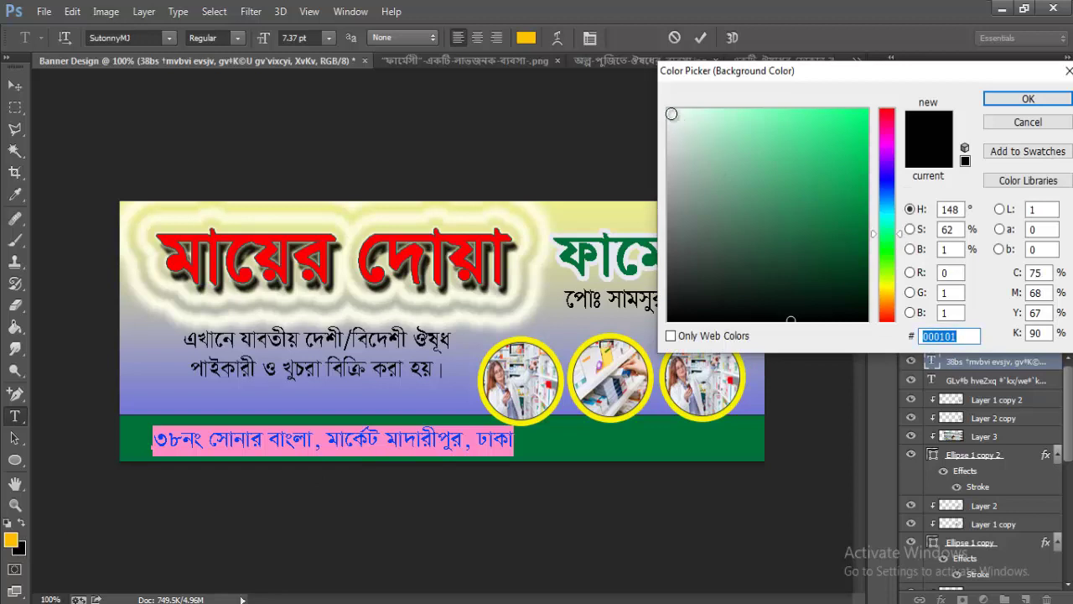
pyautogui.click(671, 108)
pyautogui.click(1048, 102)
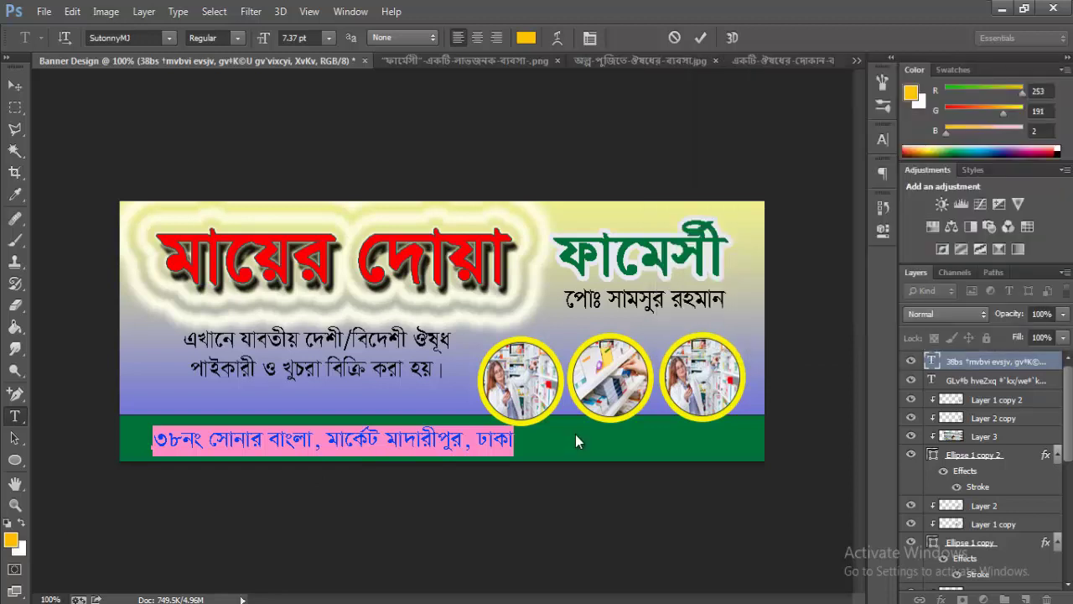
# - Append the mobile phone number to the address line and commit it
pyautogui.click(515, 440)
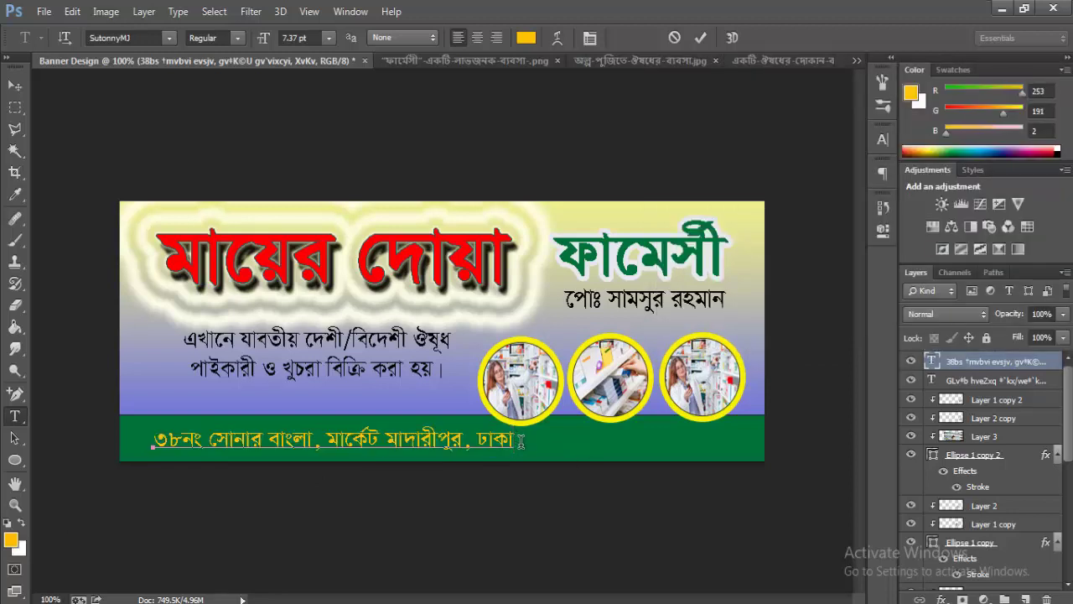
pyautogui.write('। ে,াক')
pyautogui.press('BackSpace')
pyautogui.press('BackSpace')
pyautogui.press('BackSpace')
pyautogui.press('BackSpace')
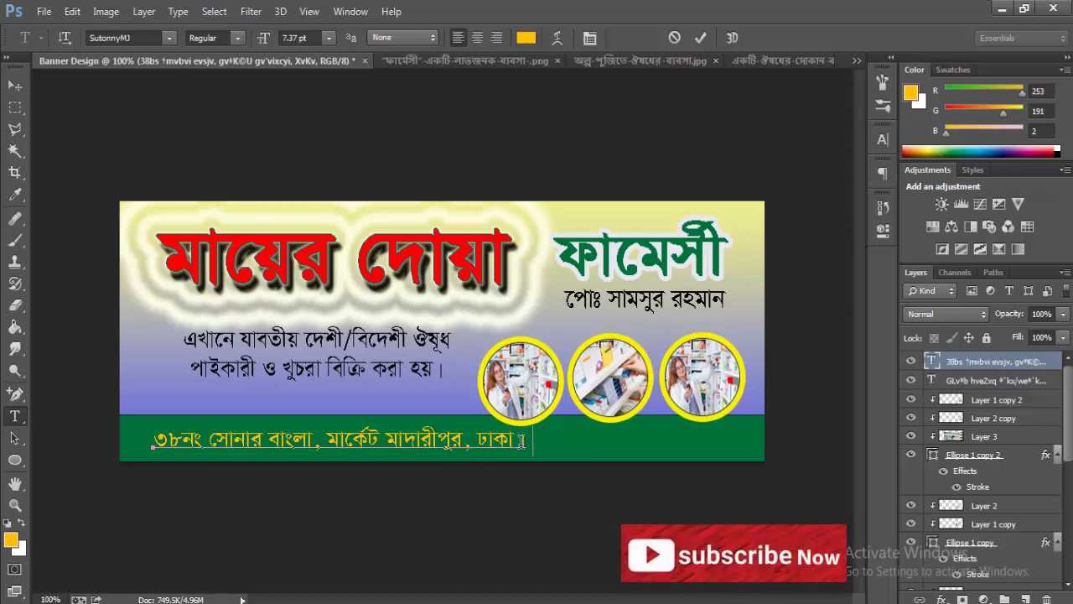
pyautogui.write('া। মোবা')
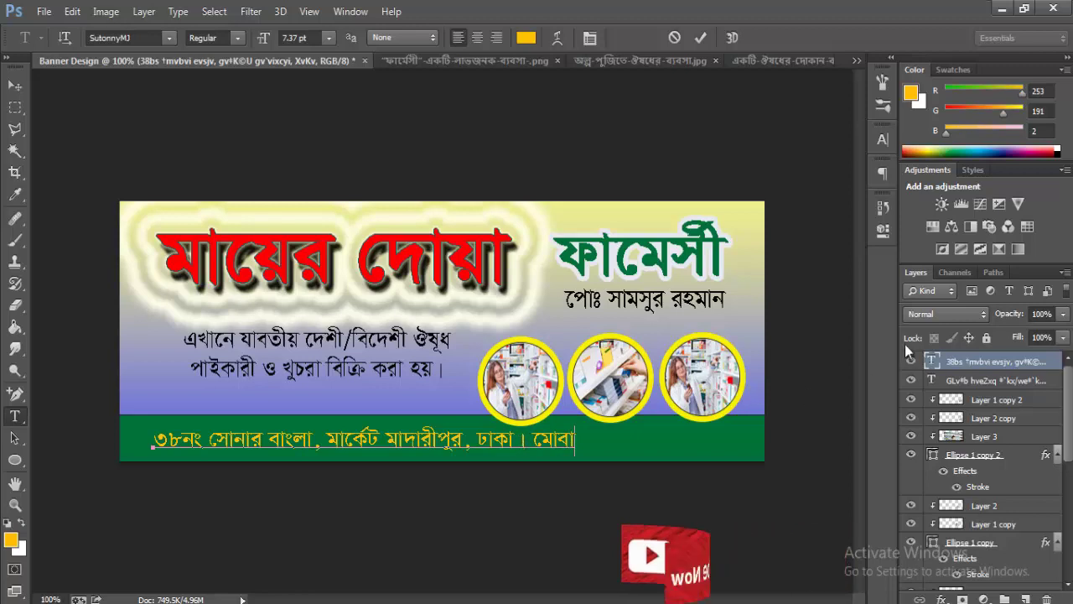
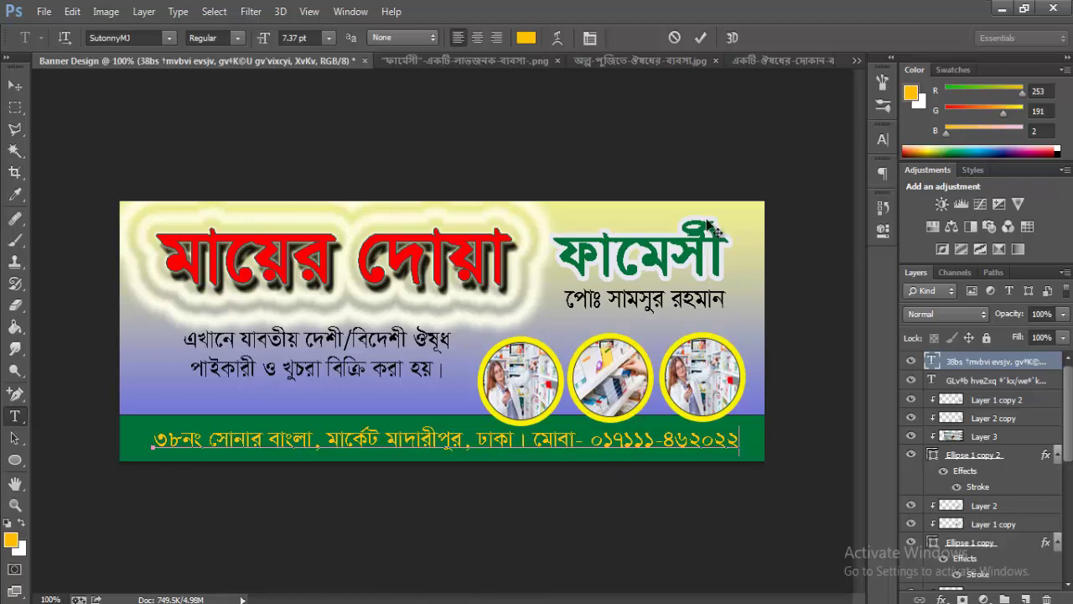
pyautogui.click(701, 39)
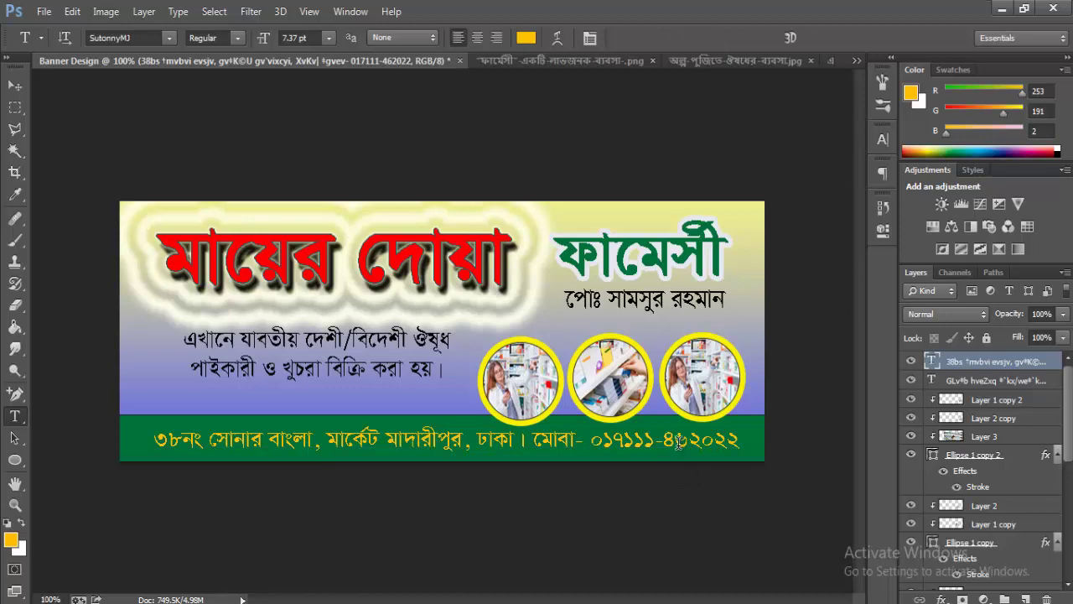
# - Add a Drop Shadow to the address layer at 100% opacity, distance 4, with wider spread
pyautogui.rightClick(979, 363)
pyautogui.click(717, 112)
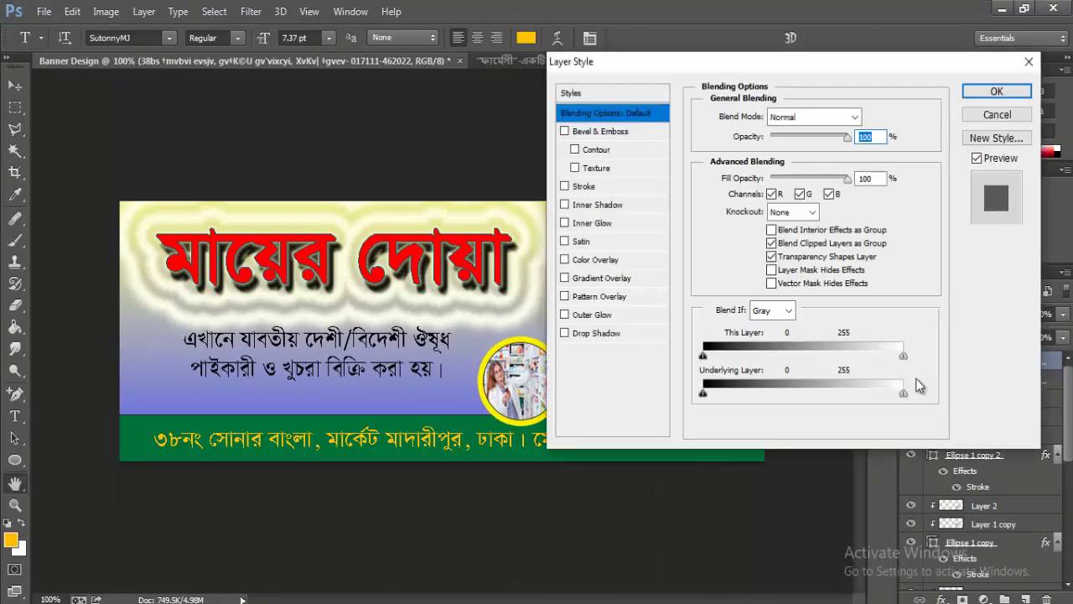
pyautogui.click(578, 334)
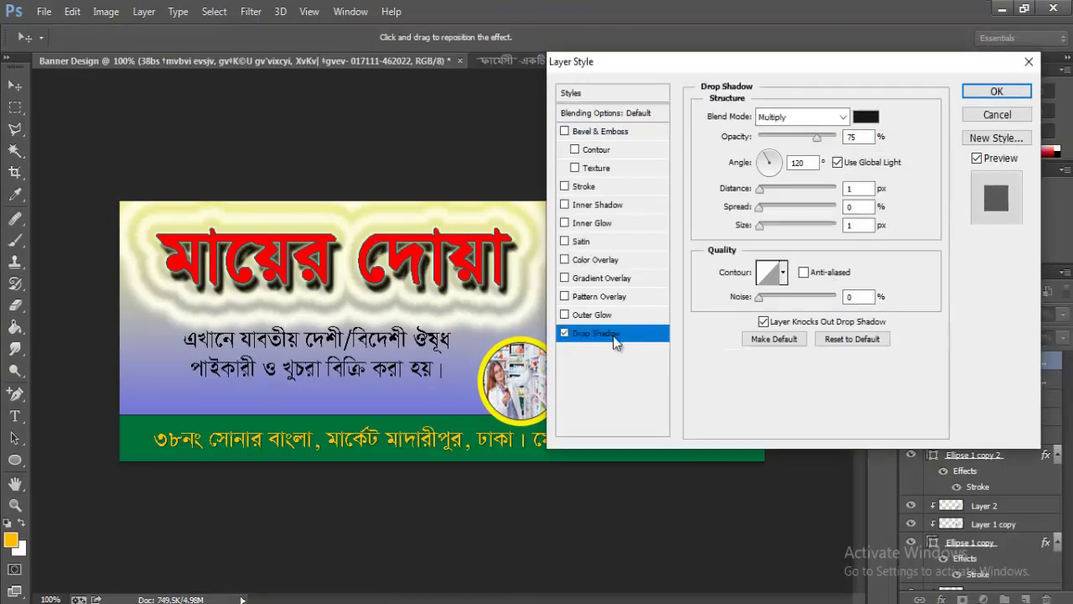
pyautogui.moveTo(828, 142); pyautogui.dragTo(869, 146)
pyautogui.click(768, 209)
pyautogui.click(765, 191)
pyautogui.moveTo(765, 191); pyautogui.dragTo(810, 211)
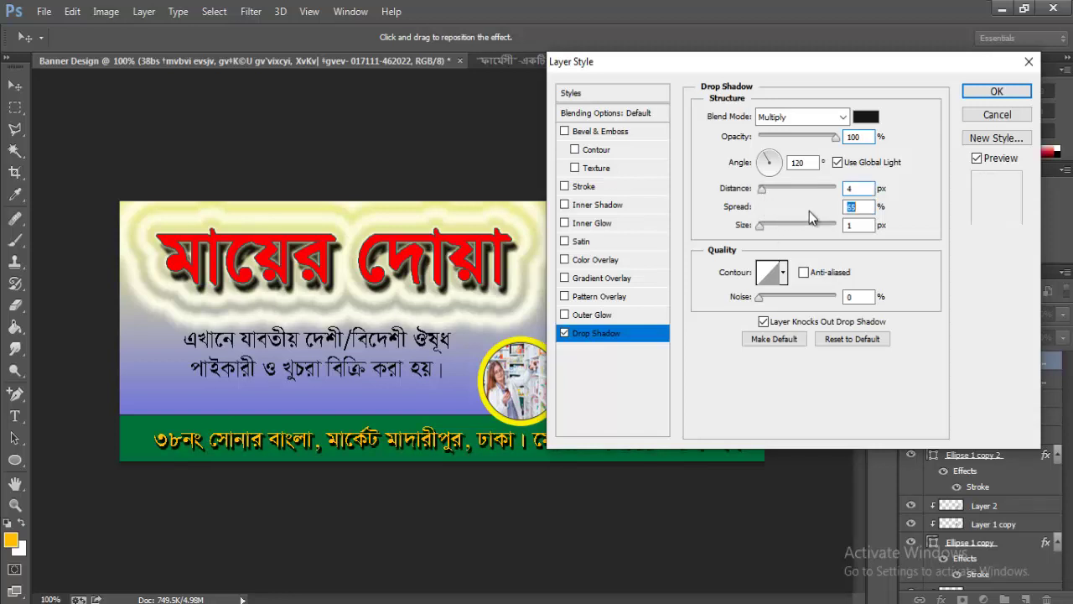
pyautogui.click(990, 94)
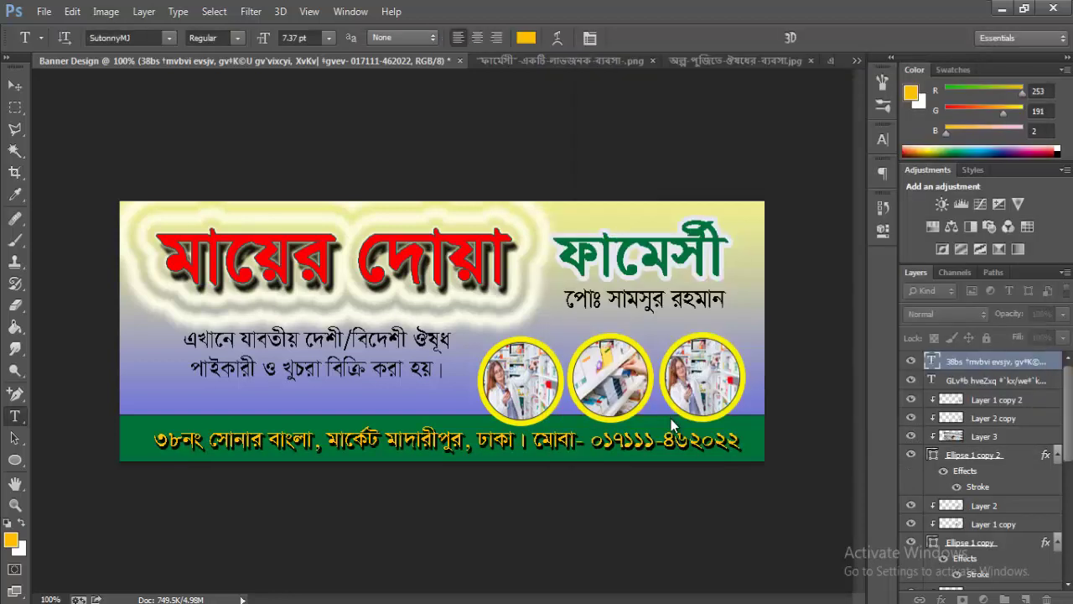